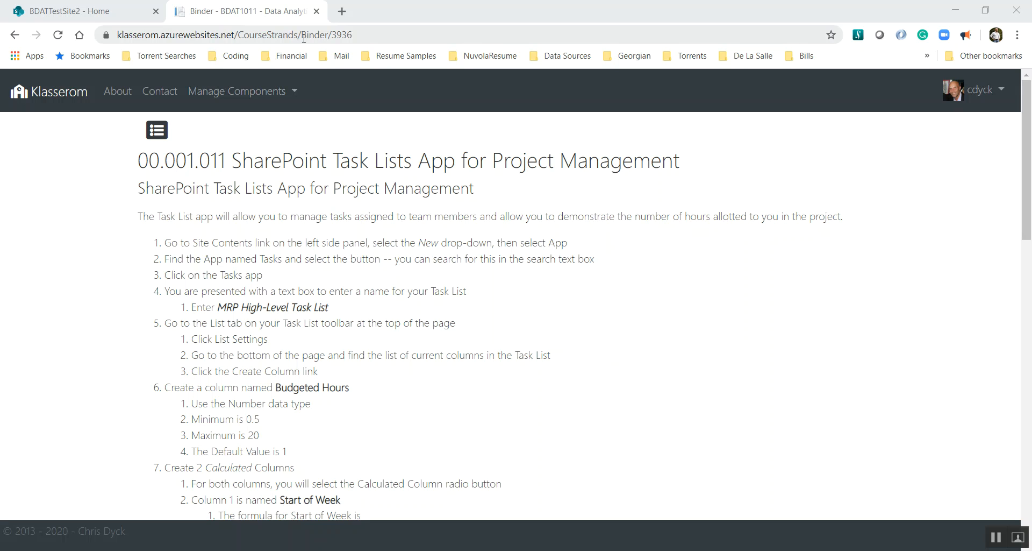
- Switch to the BDATTestSite2 SharePoint site and start adding a new app from its site contents
{"action": "left_click", "coordinate": [97, 12]}
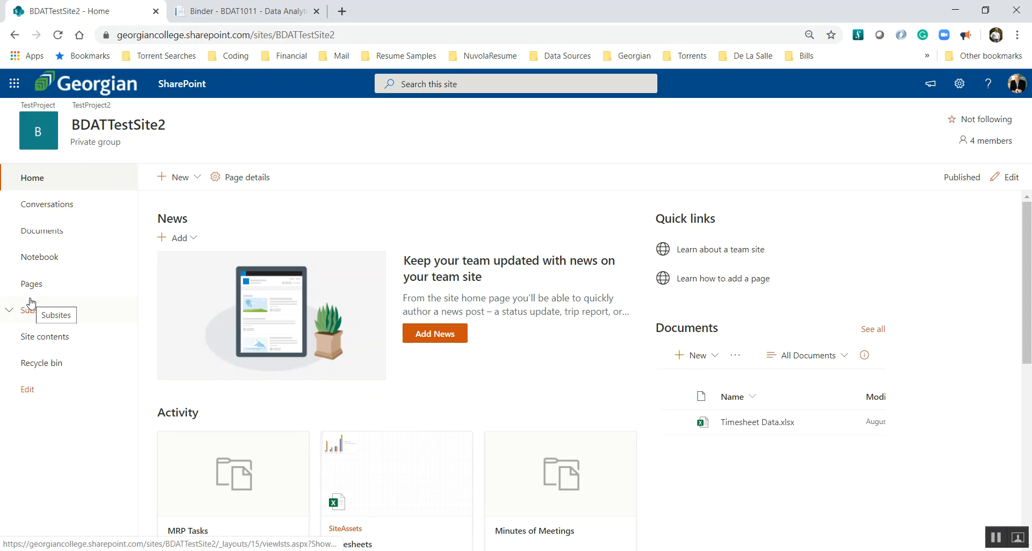
{"action": "left_click", "coordinate": [44, 335]}
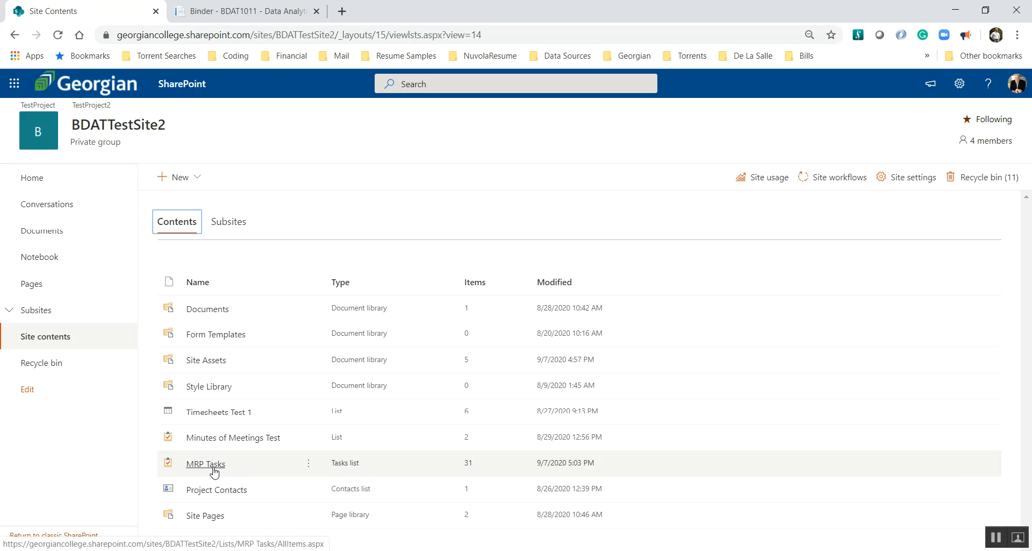
{"action": "left_click", "coordinate": [174, 178]}
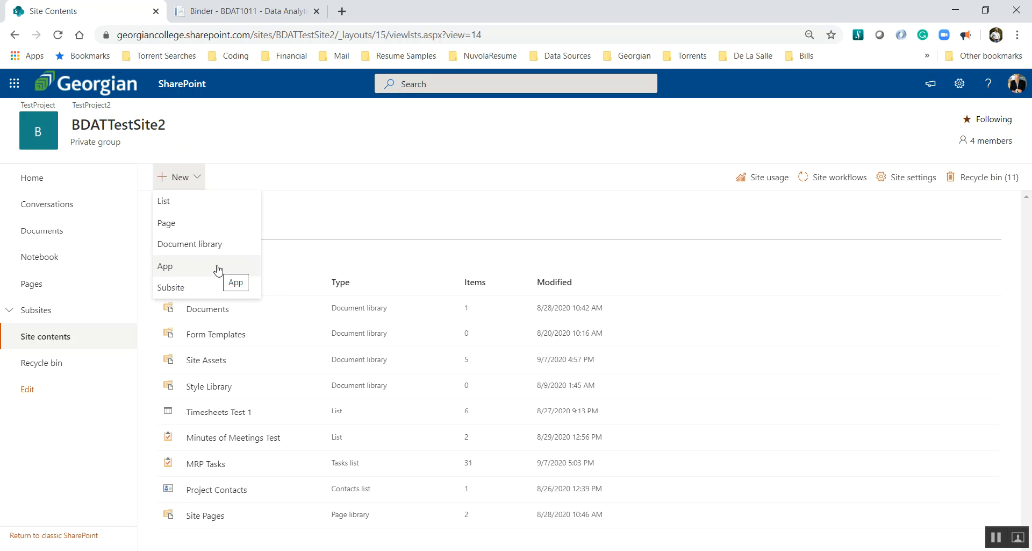
{"action": "left_click", "coordinate": [171, 269]}
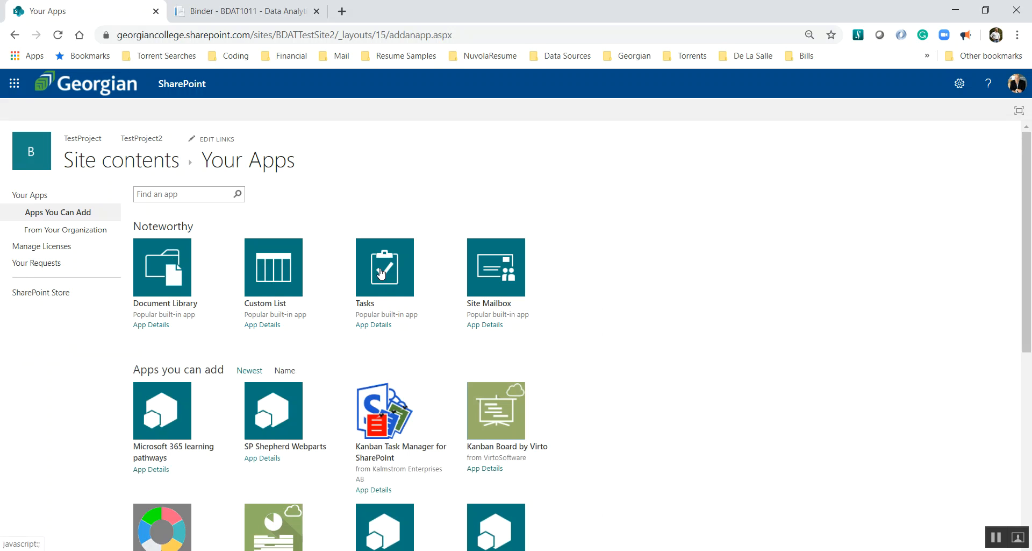
- Search the available apps for "tasks" and start adding the Tasks app
{"action": "left_click", "coordinate": [204, 192]}
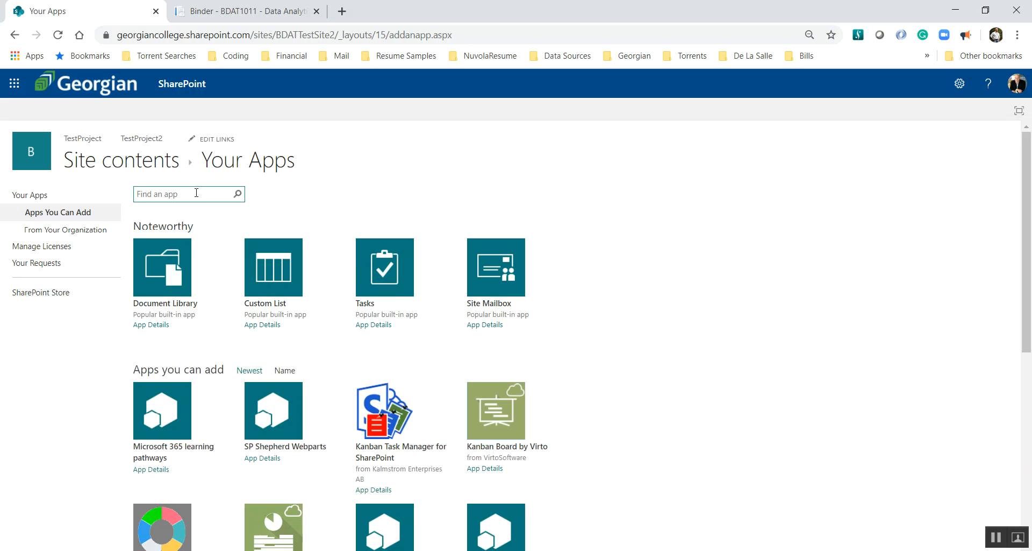
{"action": "type", "text": "tasks"}
{"action": "key", "text": "Return"}
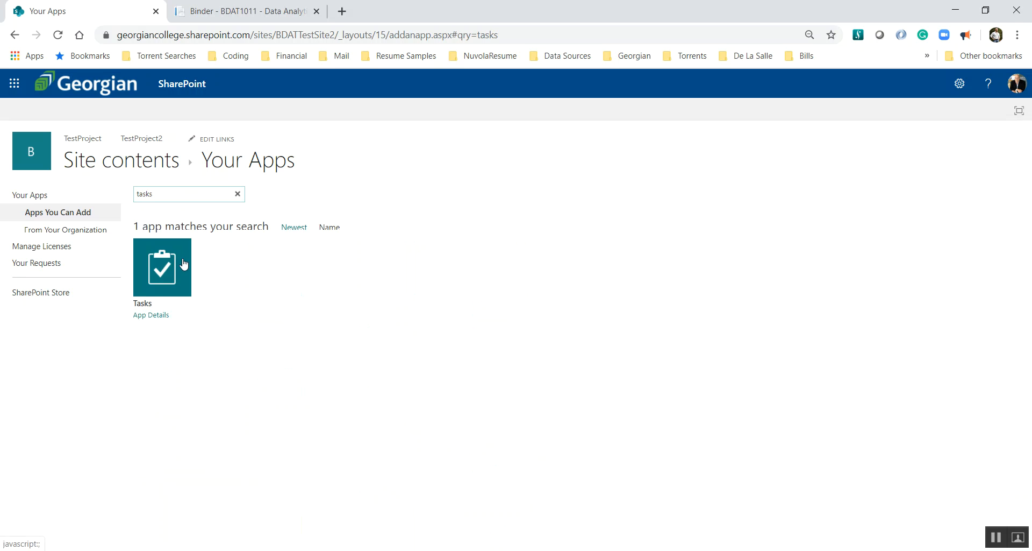
{"action": "left_click", "coordinate": [184, 263]}
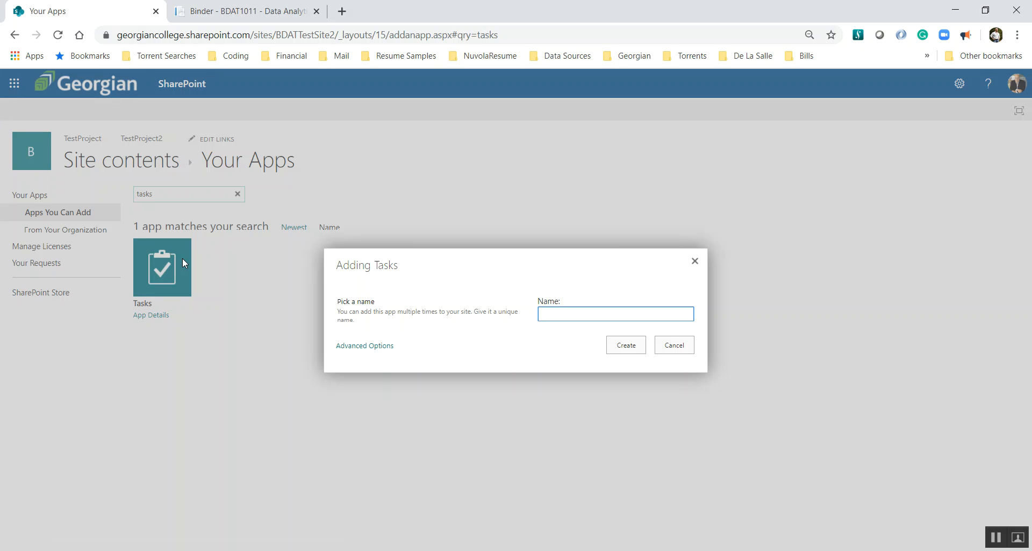
- Copy the list name from the Klasserom instructions and create the Tasks app in SharePoint as "MRP High-Level Task List"
{"action": "left_click", "coordinate": [236, 12]}
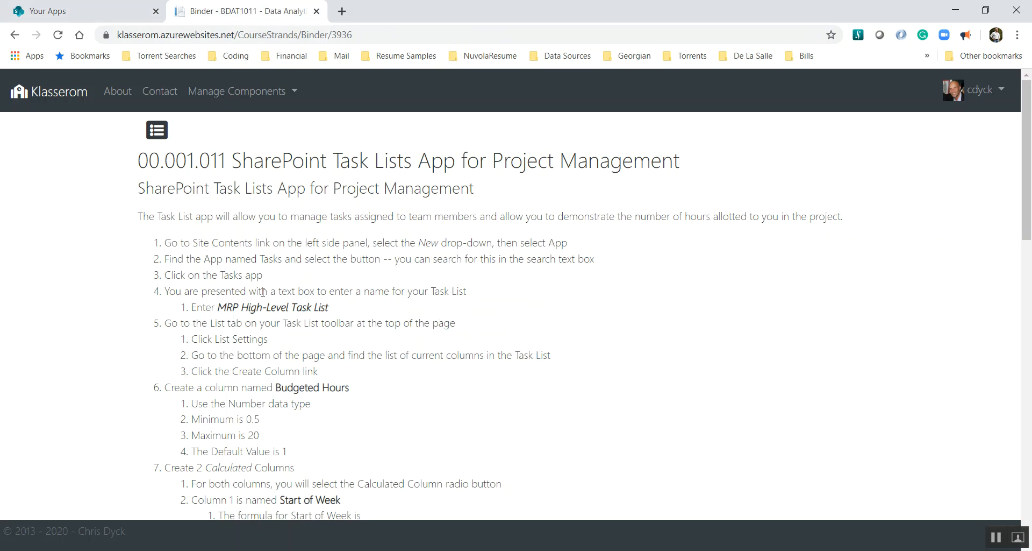
{"action": "left_click_drag", "start_coordinate": [329, 307], "coordinate": [219, 307]}
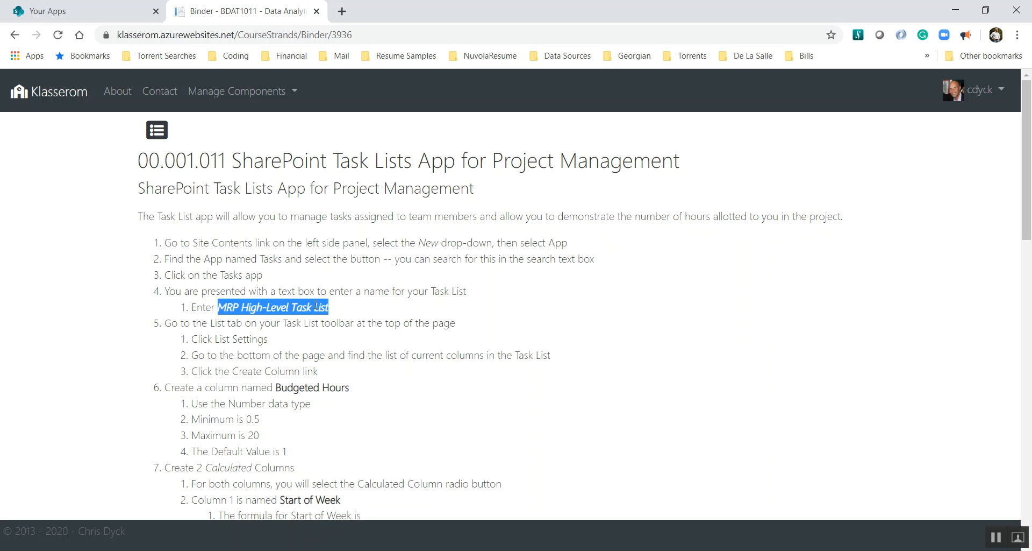
{"action": "left_click", "coordinate": [82, 12]}
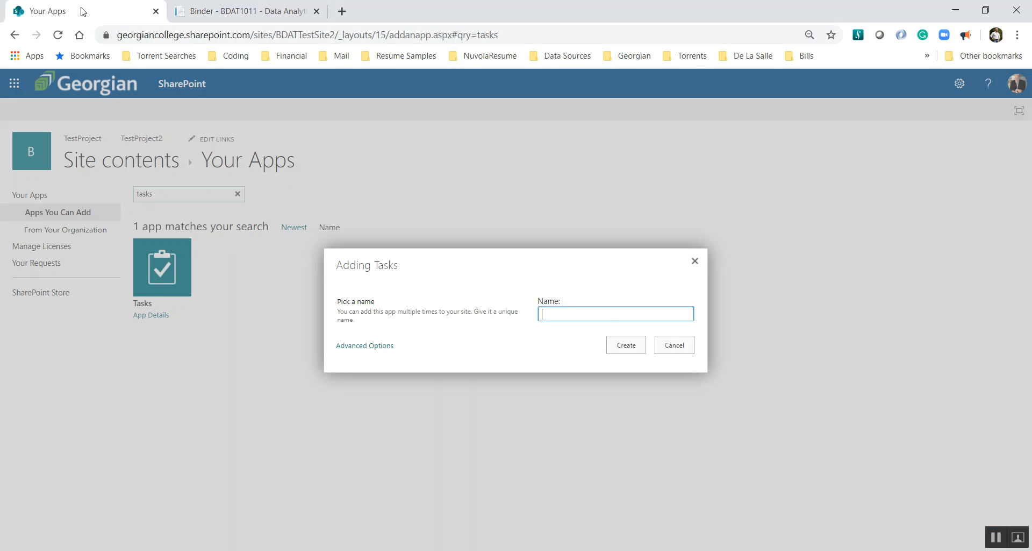
{"action": "left_click", "coordinate": [585, 312]}
{"action": "key", "text": "Down"}
{"action": "key", "text": "Return"}
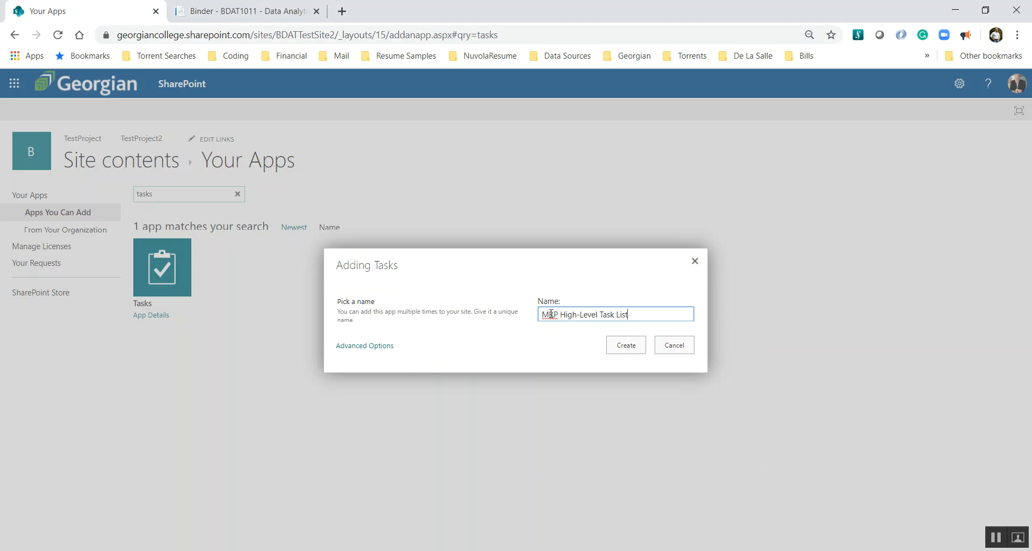
{"action": "left_click", "coordinate": [627, 349]}
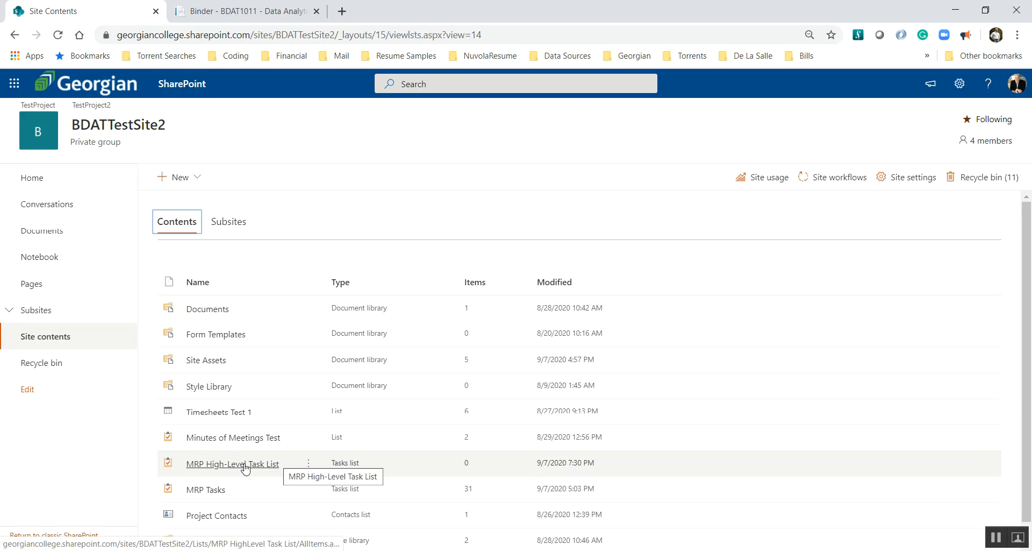
- Open the MRP High-Level Task List and include the Start Date column in its All Tasks view
{"action": "left_click", "coordinate": [216, 466]}
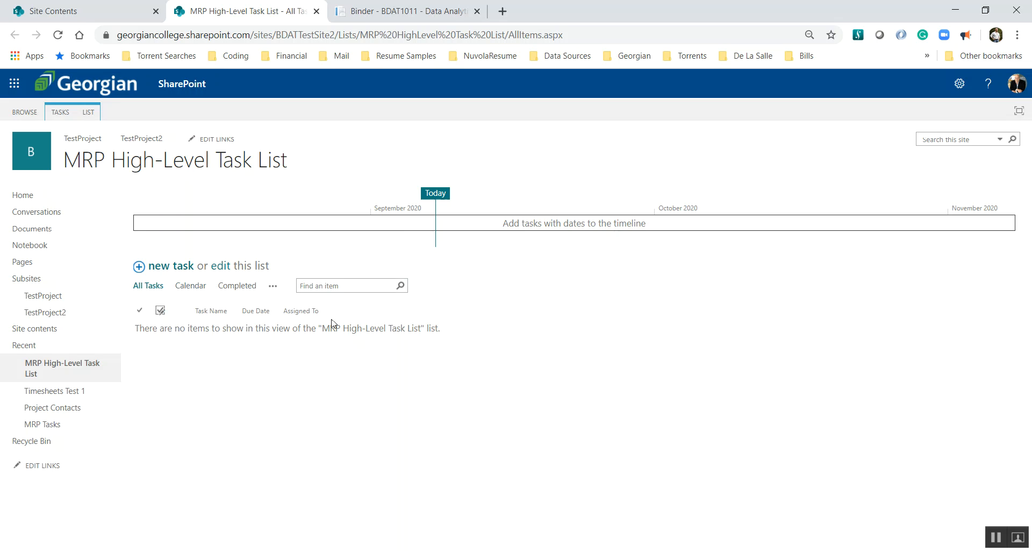
{"action": "left_click", "coordinate": [88, 113]}
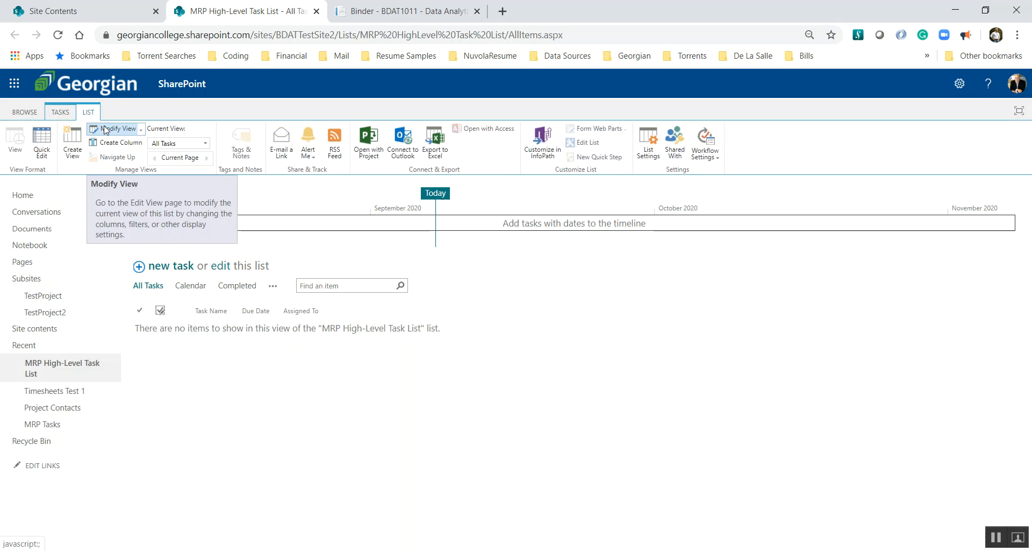
{"action": "left_click", "coordinate": [105, 129]}
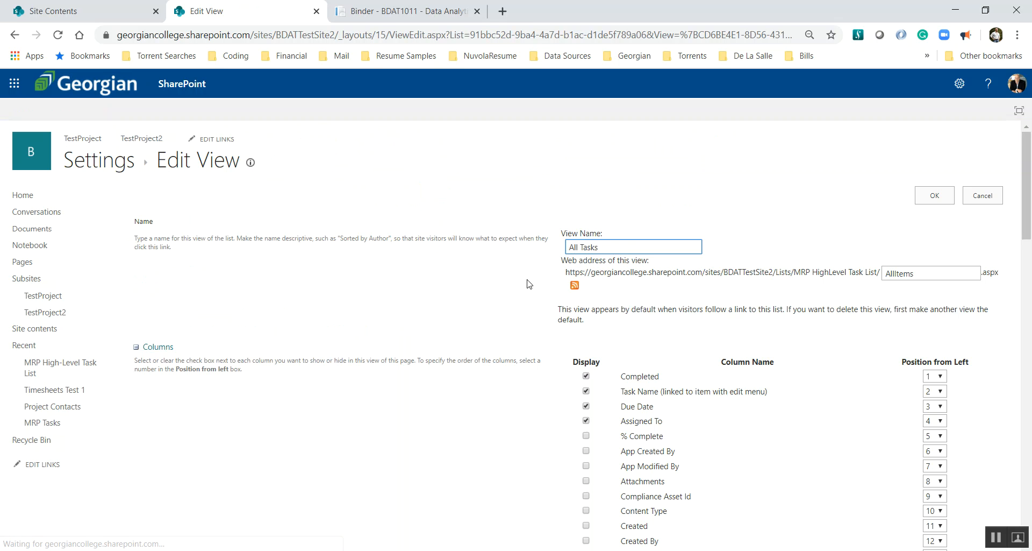
{"action": "scroll", "coordinate": [885, 299], "scroll_direction": "down", "scroll_amount": 3}
{"action": "scroll", "coordinate": [888, 303], "scroll_direction": "down", "scroll_amount": 4}
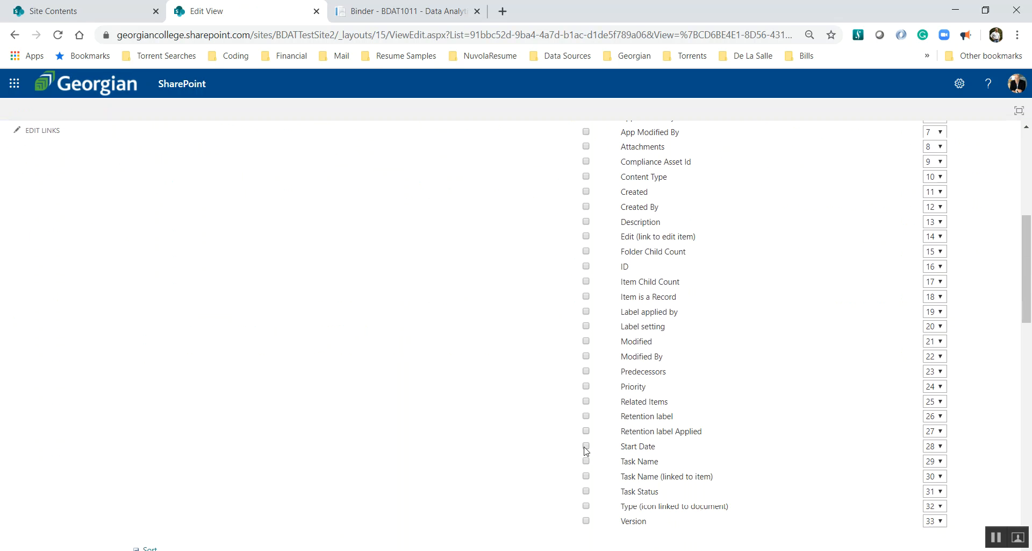
{"action": "left_click", "coordinate": [587, 446]}
- Set the Start Date column's position from left to 3 and save the All Tasks view
{"action": "scroll", "coordinate": [878, 457], "scroll_direction": "up", "scroll_amount": 1}
{"action": "scroll", "coordinate": [879, 457], "scroll_direction": "up", "scroll_amount": 5}
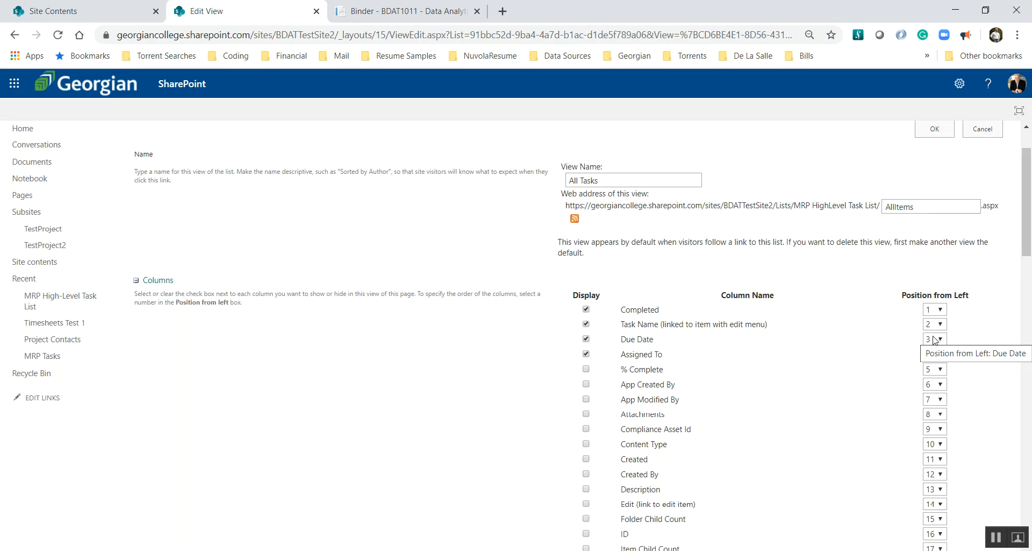
{"action": "left_click_drag", "start_coordinate": [1025, 242], "coordinate": [1026, 328]}
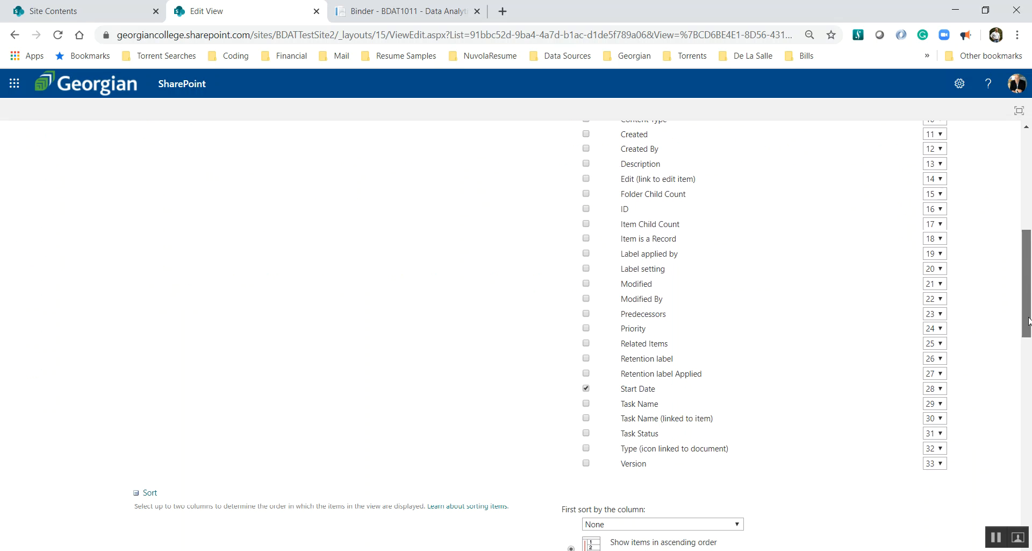
{"action": "left_click", "coordinate": [940, 389]}
{"action": "scroll", "coordinate": [930, 215], "scroll_direction": "up", "scroll_amount": 2}
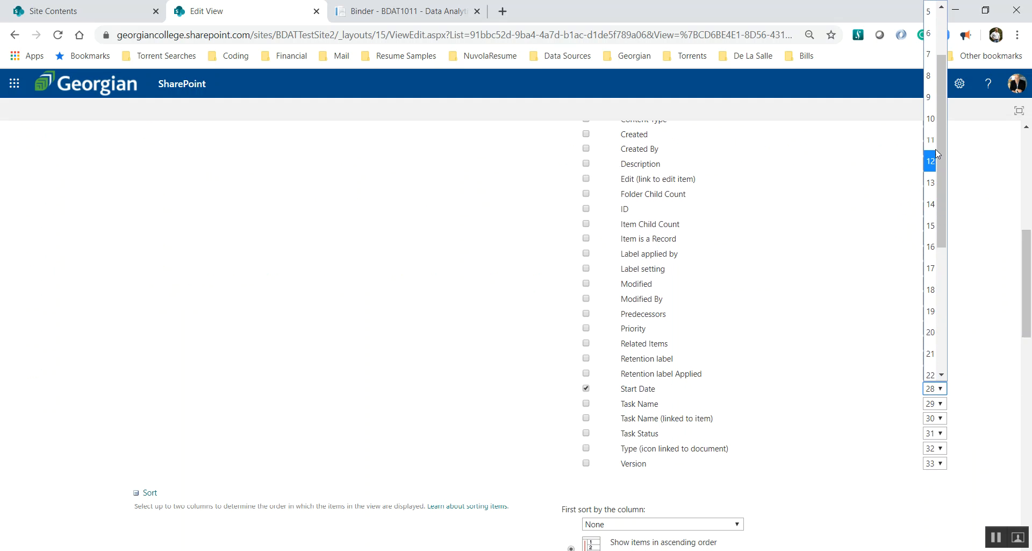
{"action": "scroll", "coordinate": [931, 56], "scroll_direction": "up", "scroll_amount": 2}
{"action": "left_click", "coordinate": [931, 57]}
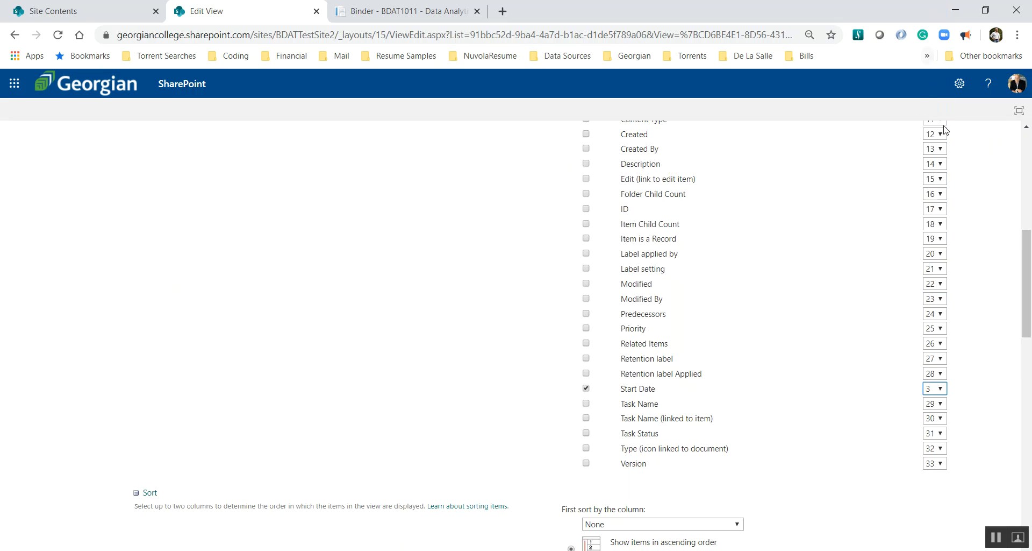
{"action": "scroll", "coordinate": [953, 156], "scroll_direction": "up", "scroll_amount": 2}
{"action": "scroll", "coordinate": [953, 156], "scroll_direction": "up", "scroll_amount": 2}
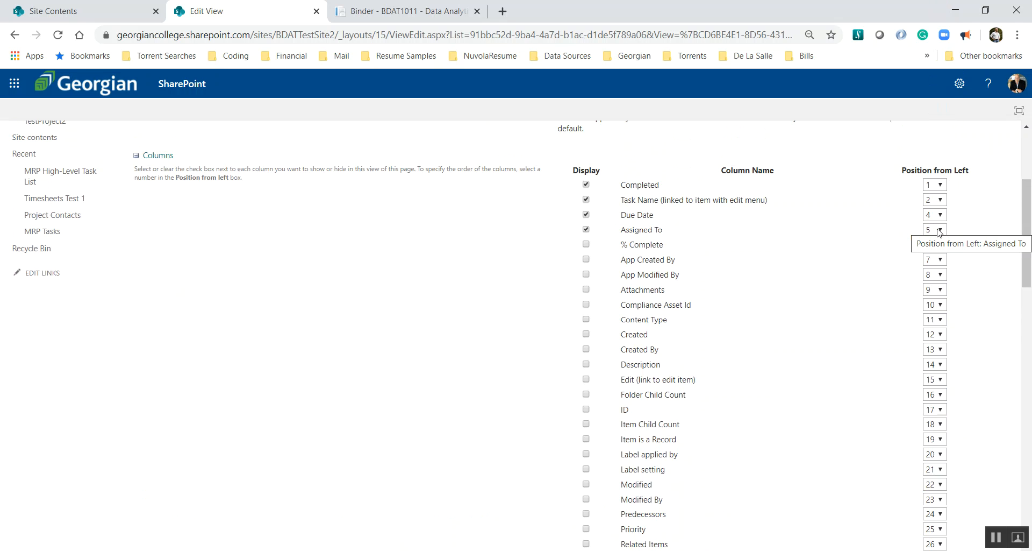
{"action": "scroll", "coordinate": [938, 228], "scroll_direction": "up", "scroll_amount": 3}
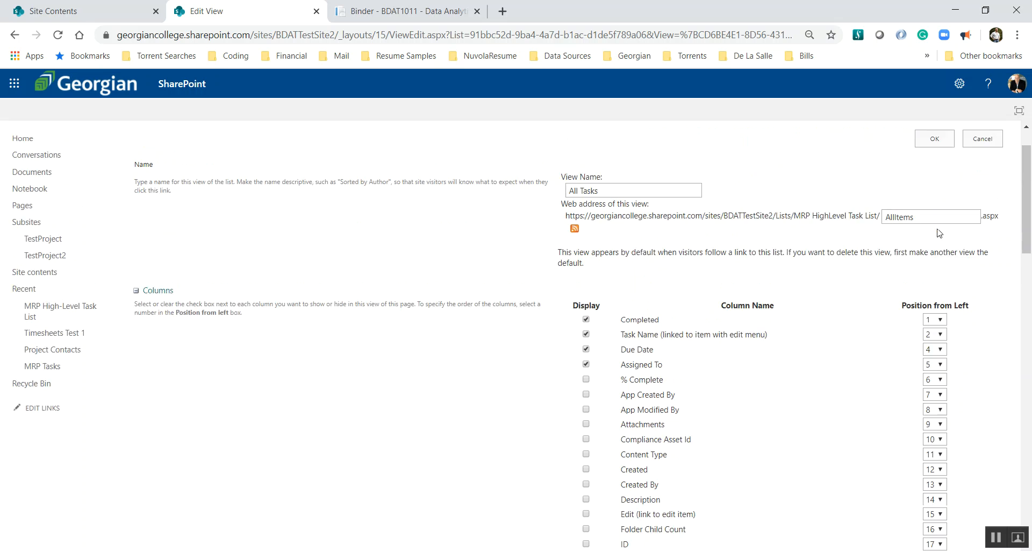
{"action": "left_click", "coordinate": [932, 194]}
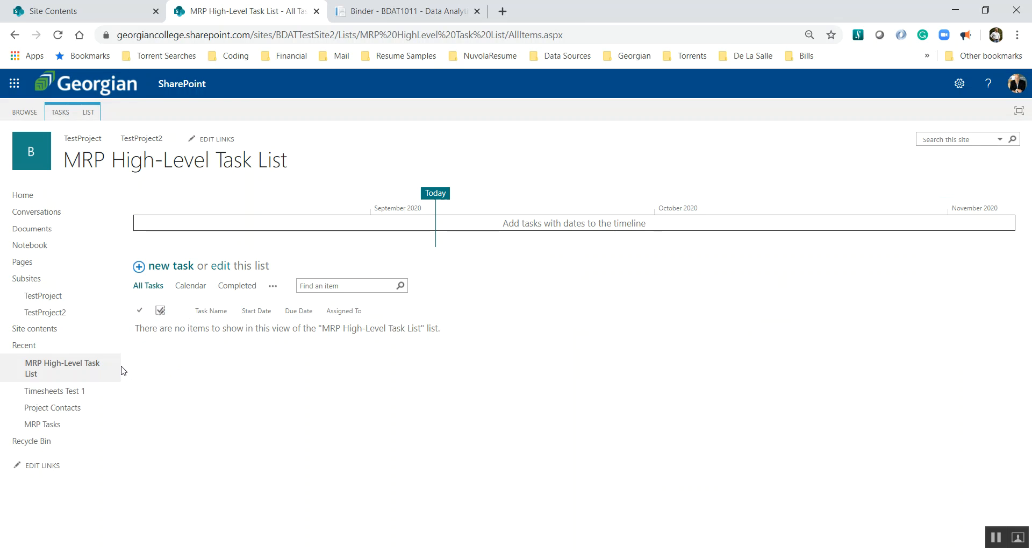
- Set the MRP High-Level Task List to display on the Quick Launch in its general settings and save
{"action": "left_click", "coordinate": [85, 112]}
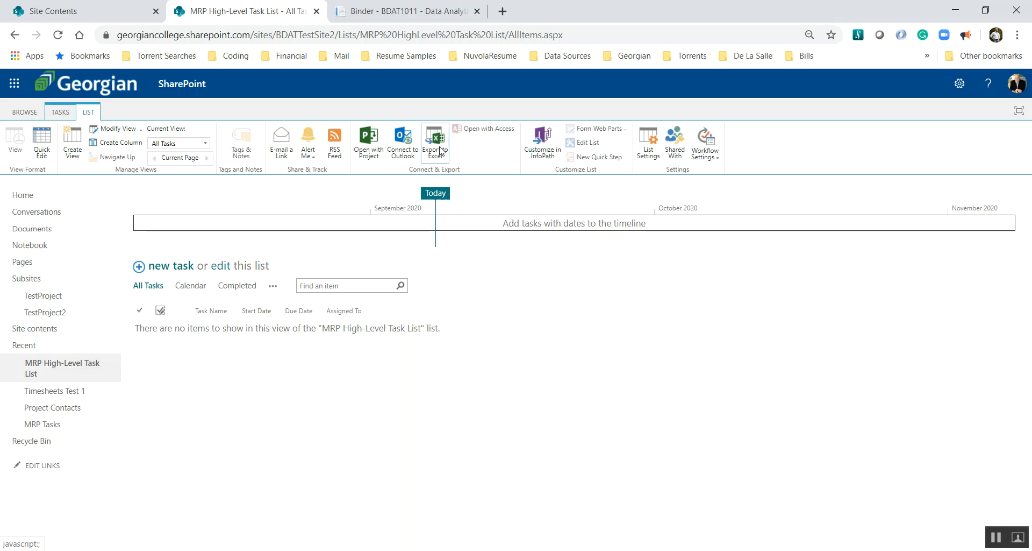
{"action": "left_click", "coordinate": [647, 144]}
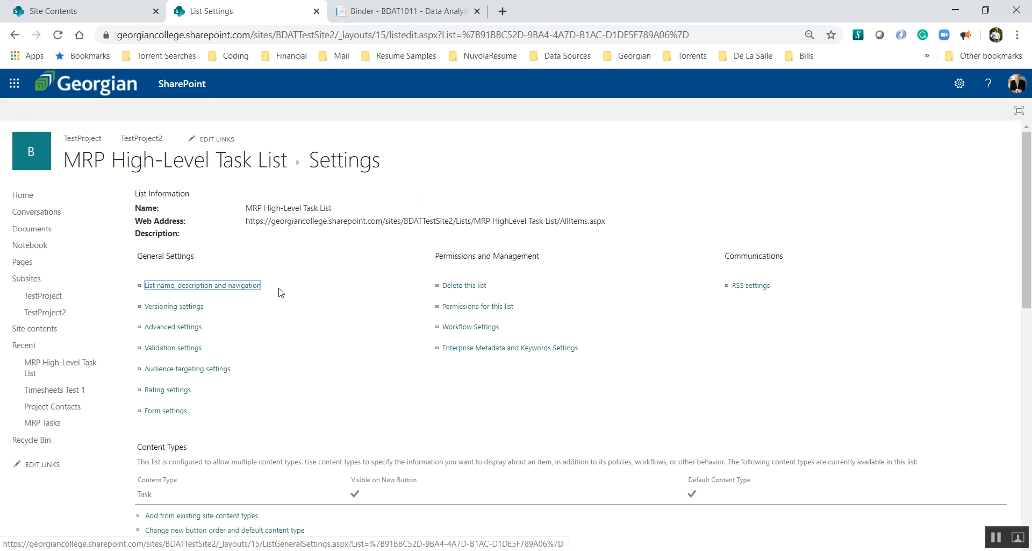
{"action": "left_click", "coordinate": [211, 288]}
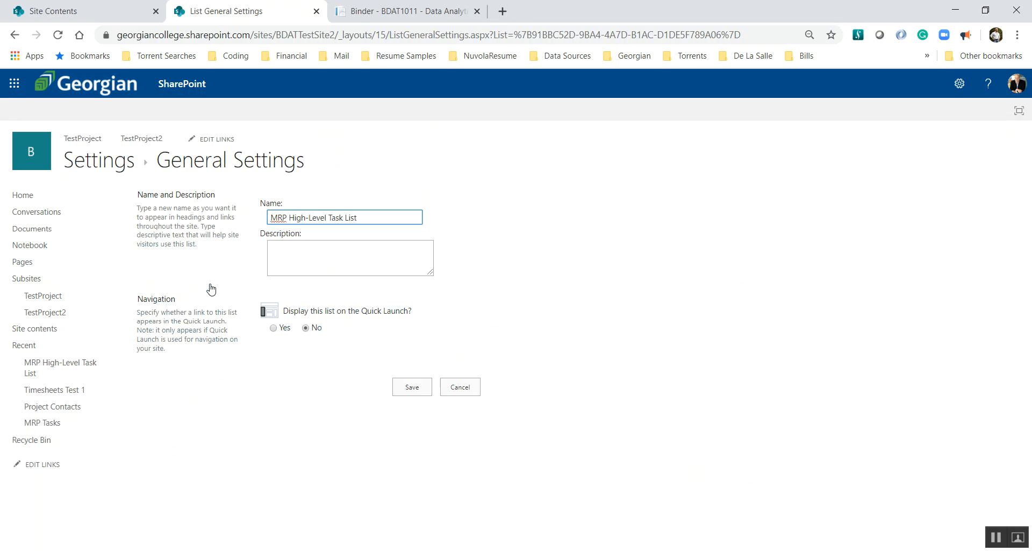
{"action": "left_click", "coordinate": [380, 219]}
{"action": "left_click", "coordinate": [274, 328]}
{"action": "left_click", "coordinate": [413, 388]}
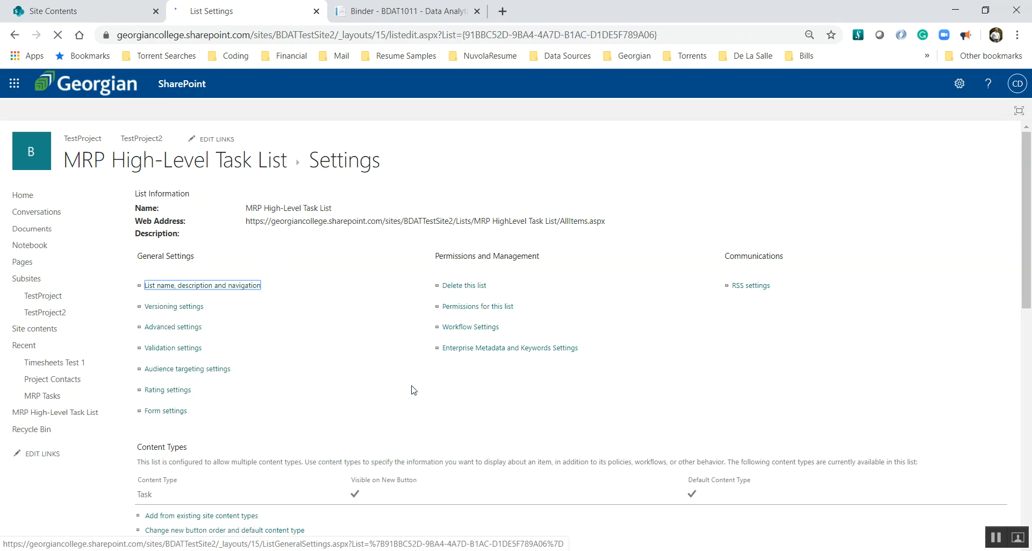
- Open the MRP High-Level Task List, move its navigation link directly below Documents, and save the links
{"action": "left_click", "coordinate": [63, 414]}
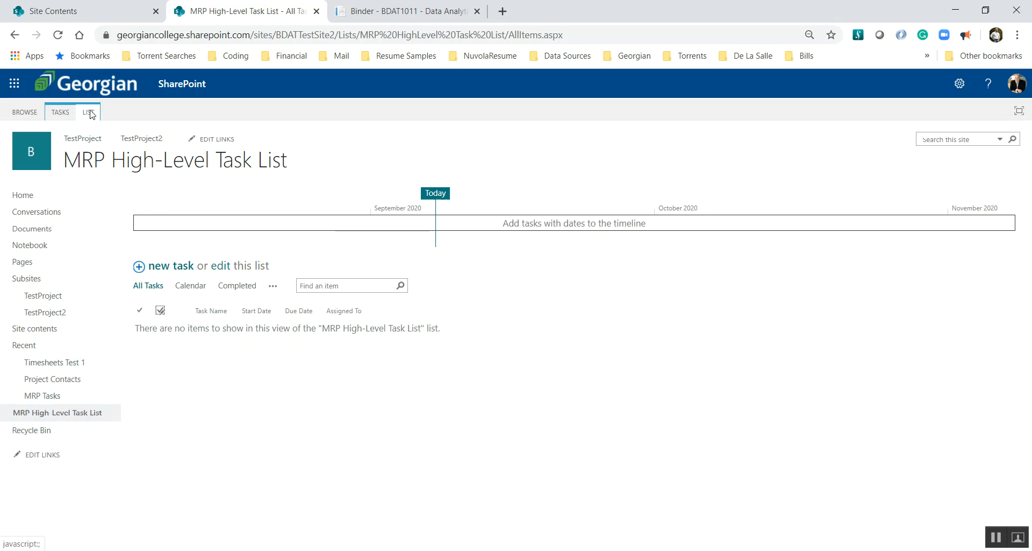
{"action": "left_click", "coordinate": [46, 455]}
{"action": "left_click_drag", "start_coordinate": [39, 422], "coordinate": [13, 269]}
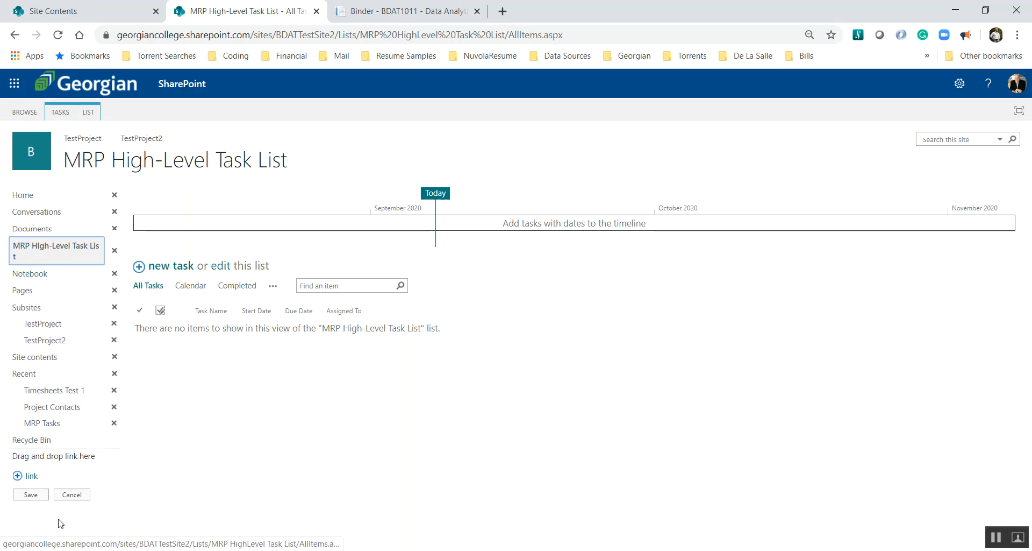
{"action": "left_click", "coordinate": [31, 494]}
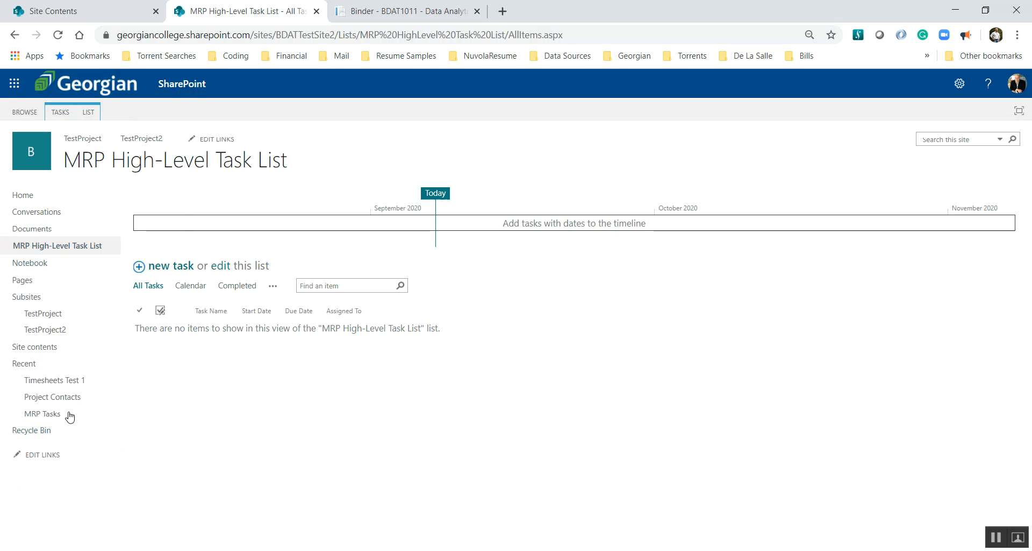
- Review the column instructions on the Klasserom page and copy the column name "Budgeted Hours"
{"action": "left_click", "coordinate": [91, 114]}
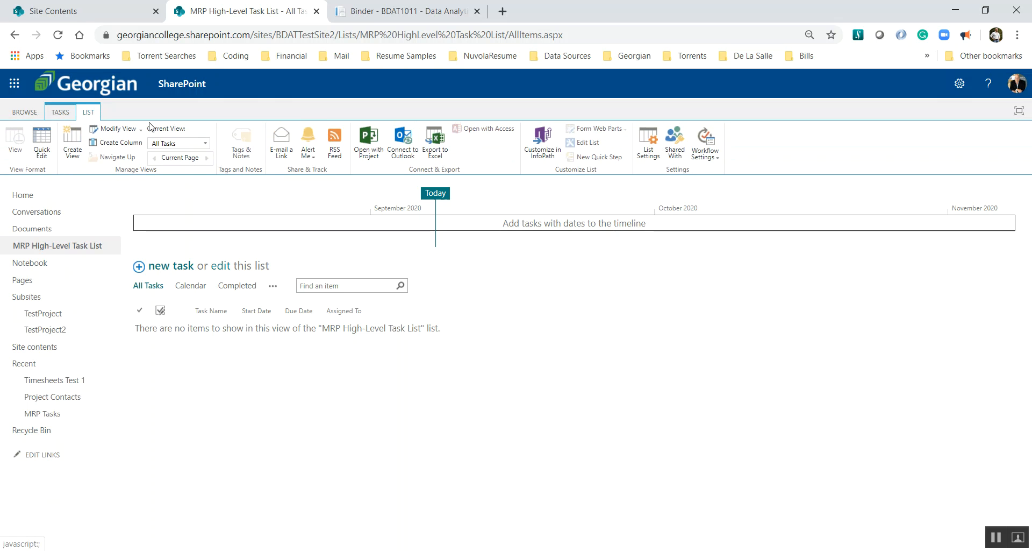
{"action": "left_click", "coordinate": [392, 12]}
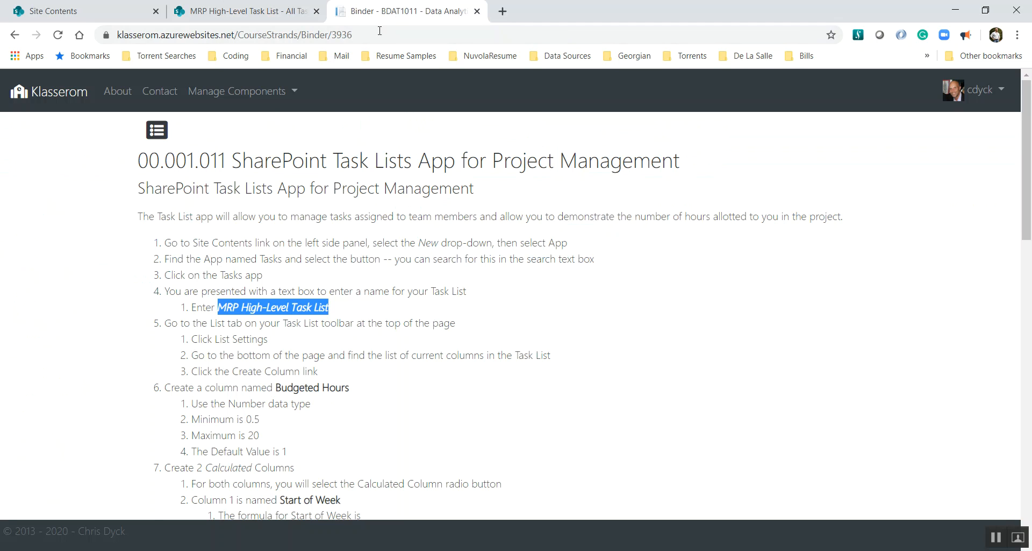
{"action": "scroll", "coordinate": [346, 293], "scroll_direction": "down", "scroll_amount": 1}
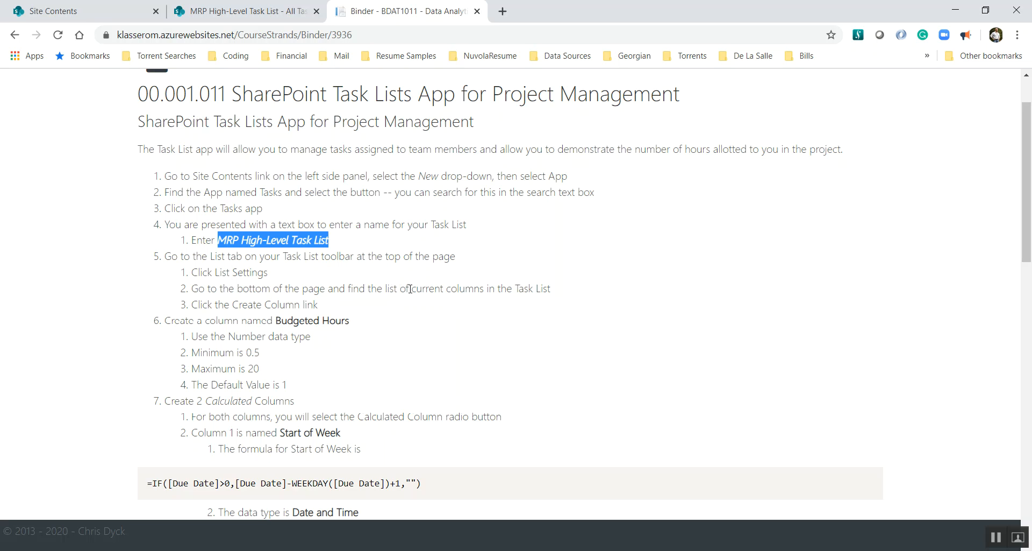
{"action": "left_click", "coordinate": [496, 288]}
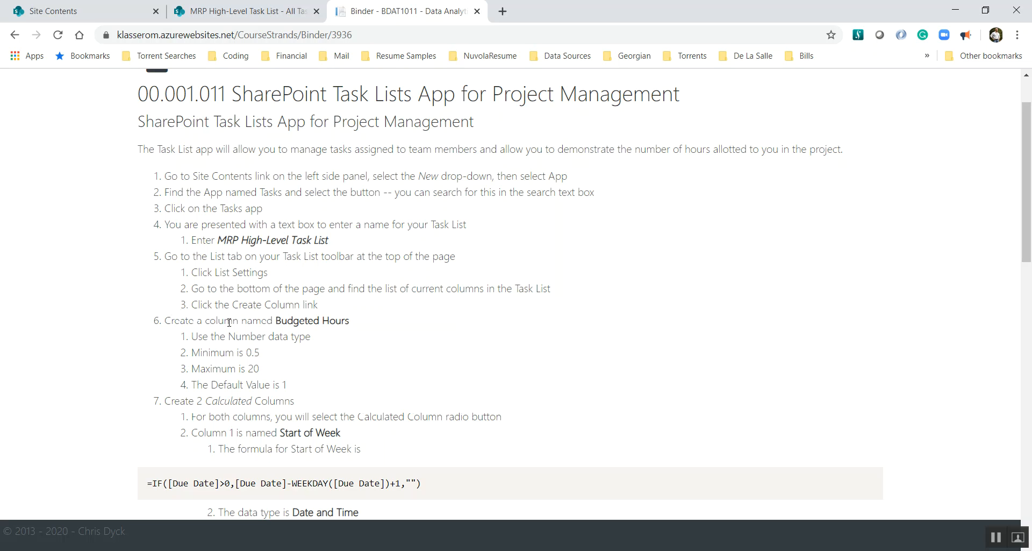
{"action": "left_click_drag", "start_coordinate": [275, 320], "coordinate": [349, 318]}
{"action": "key", "text": "ctrl+c"}
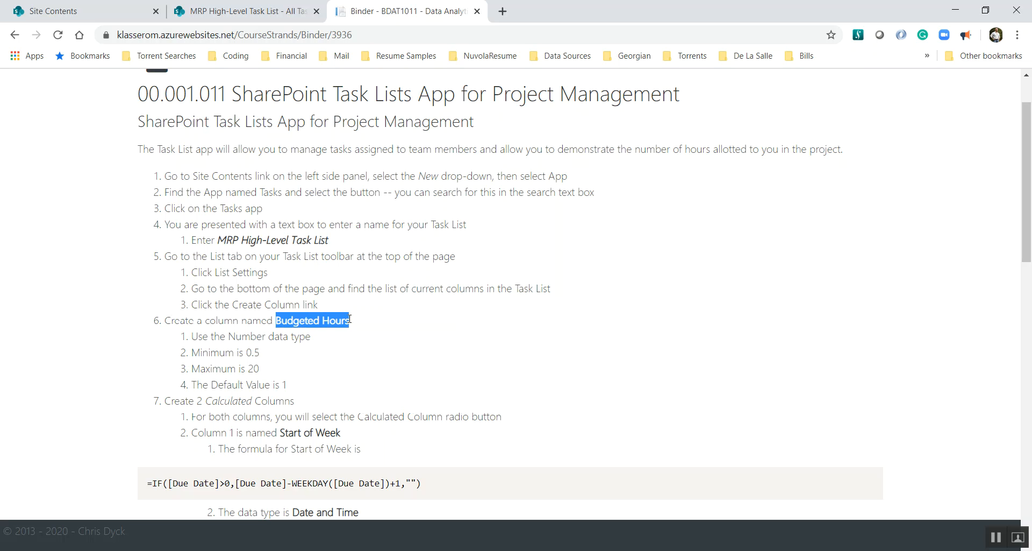
- Start a new column in the MRP High-Level Task List settings and name it "Budgeted Hours"
{"action": "left_click", "coordinate": [247, 12]}
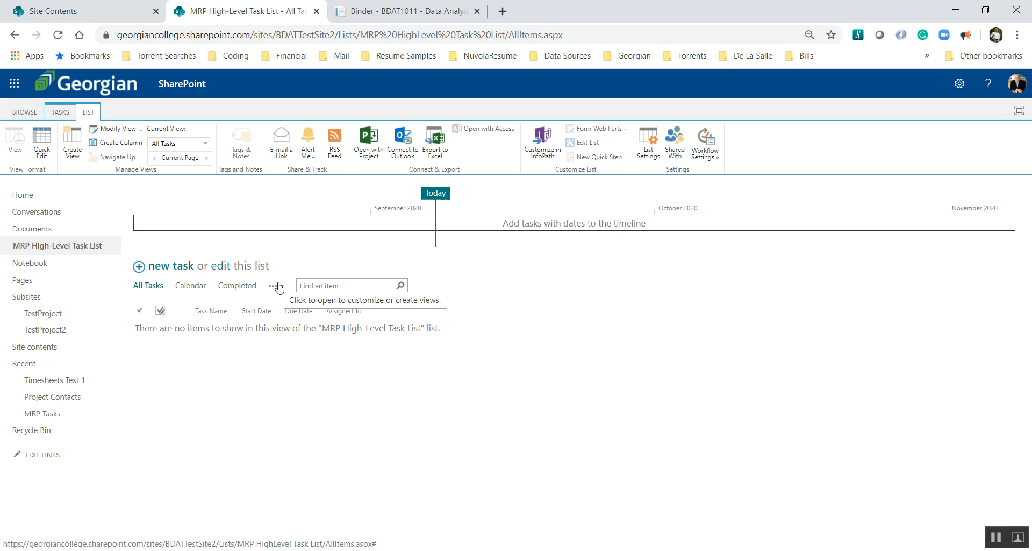
{"action": "left_click", "coordinate": [648, 144]}
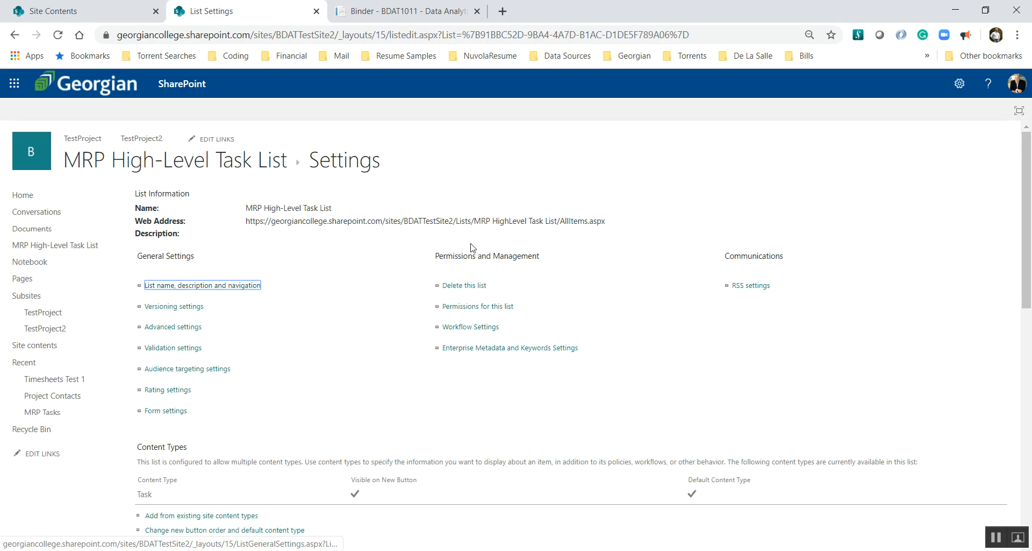
{"action": "scroll", "coordinate": [389, 302], "scroll_direction": "down", "scroll_amount": 8}
{"action": "scroll", "coordinate": [391, 302], "scroll_direction": "down", "scroll_amount": 2}
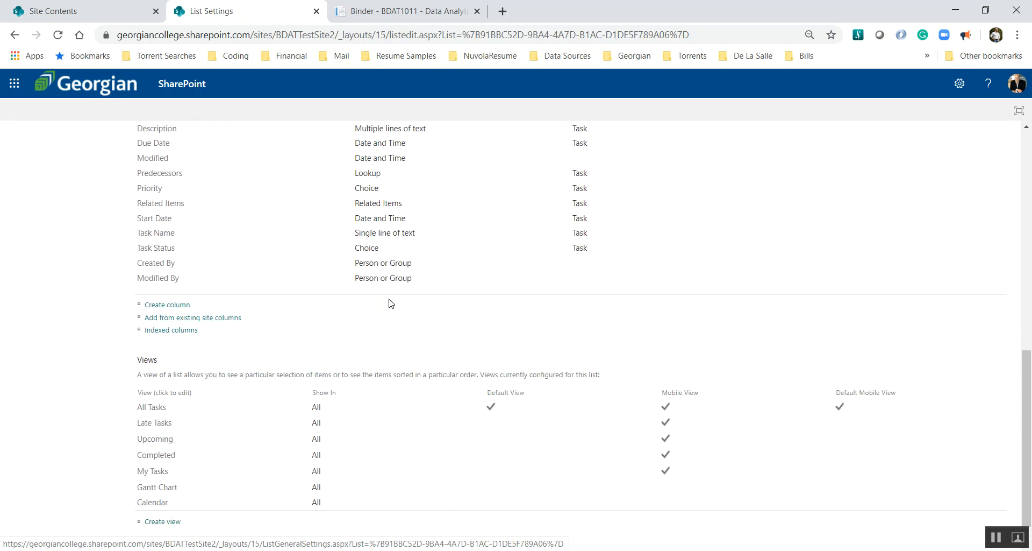
{"action": "left_click", "coordinate": [175, 307]}
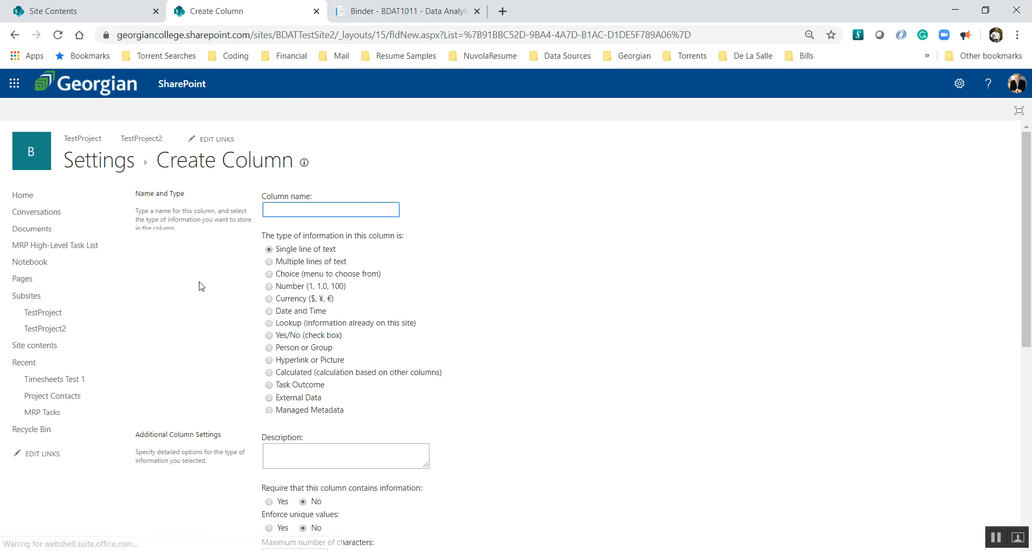
{"action": "key", "text": "ctrl+v"}
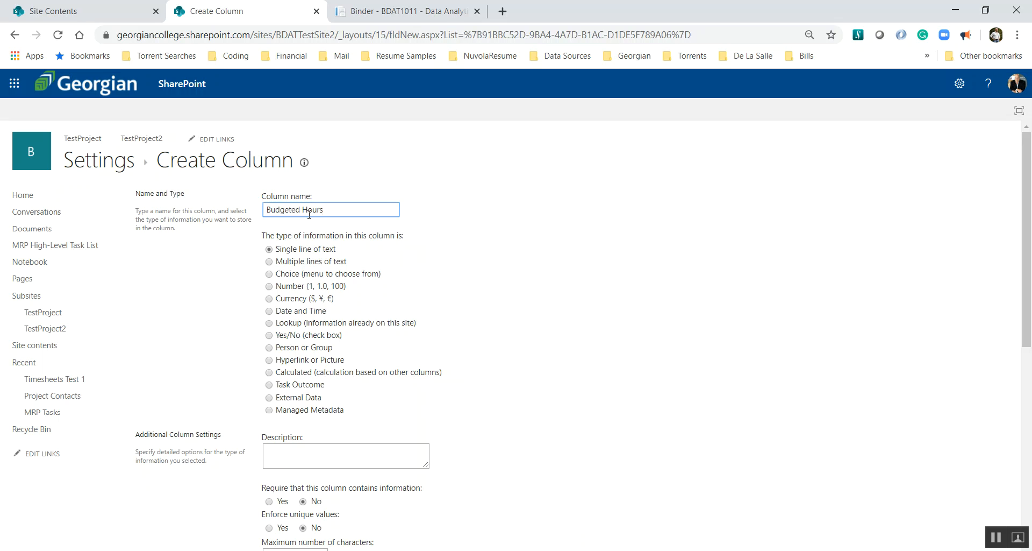
- Check the required data type on the Klasserom page and set the Budgeted Hours column's type to Number
{"action": "left_click", "coordinate": [407, 11]}
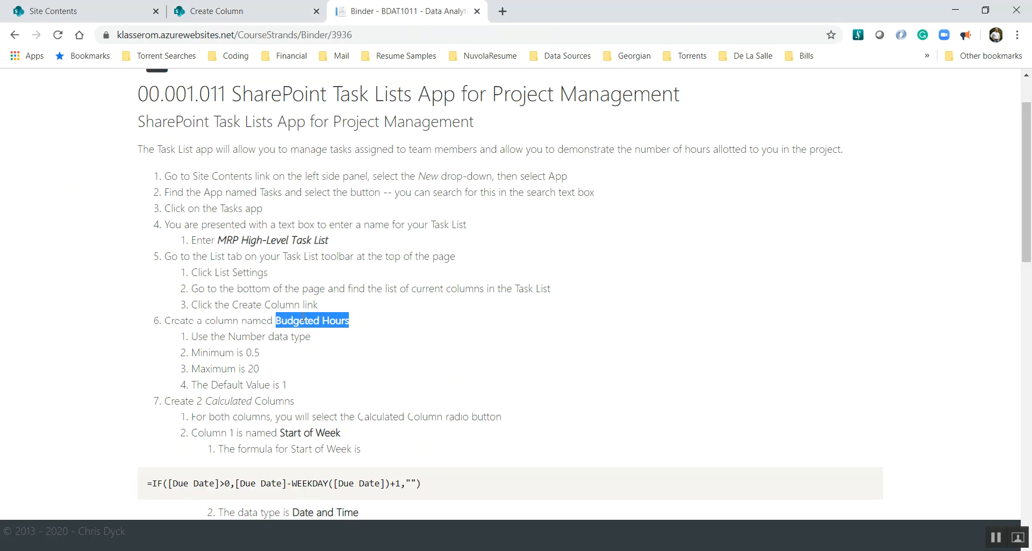
{"action": "left_click", "coordinate": [236, 12]}
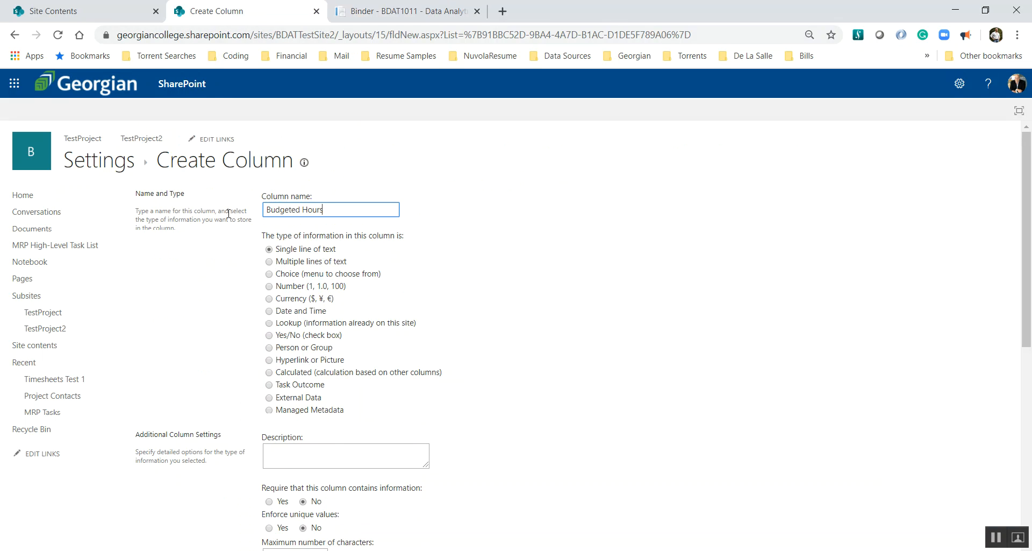
{"action": "left_click", "coordinate": [269, 287]}
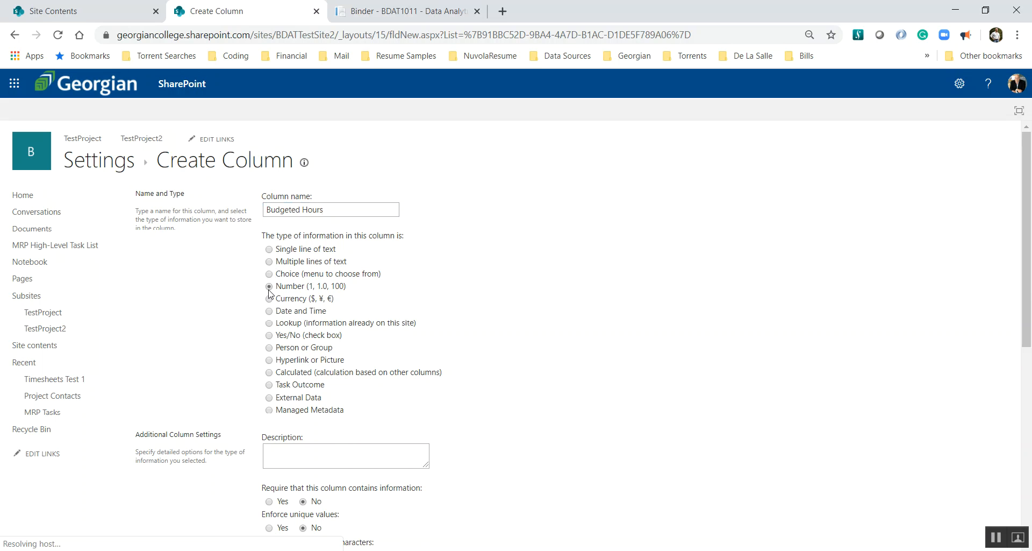
- Set the Budgeted Hours column's minimum to 0.5, maximum to 20 and number of decimal places to 1
{"action": "left_click", "coordinate": [384, 13]}
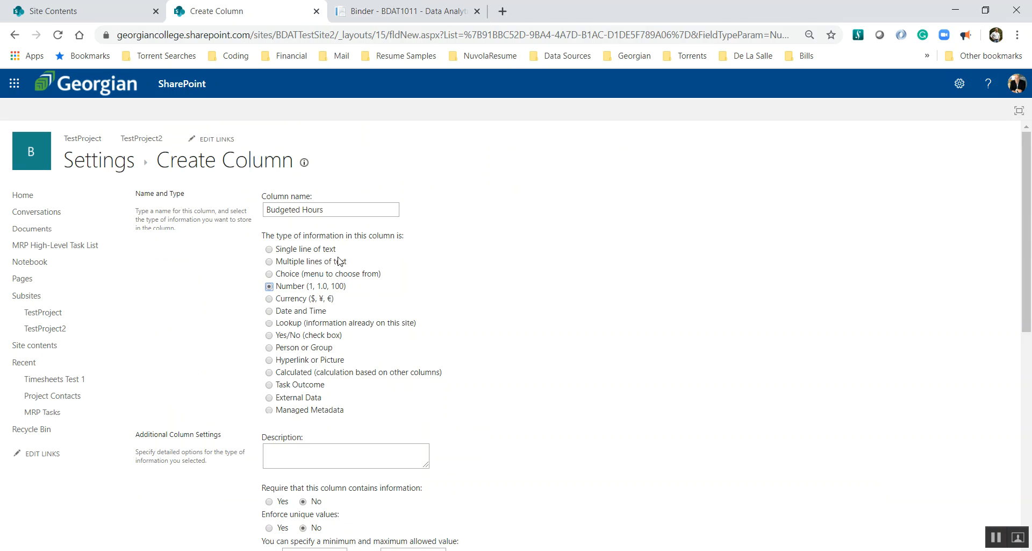
{"action": "scroll", "coordinate": [468, 306], "scroll_direction": "down", "scroll_amount": 3}
{"action": "left_click", "coordinate": [315, 354]}
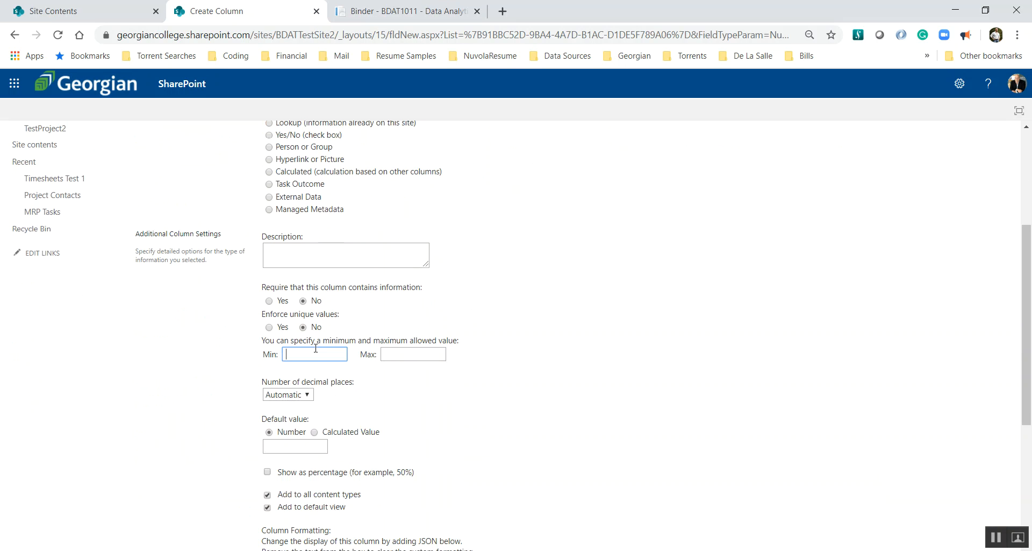
{"action": "type", "text": "0.5"}
{"action": "left_click", "coordinate": [424, 353]}
{"action": "type", "text": "20"}
{"action": "left_click", "coordinate": [308, 395]}
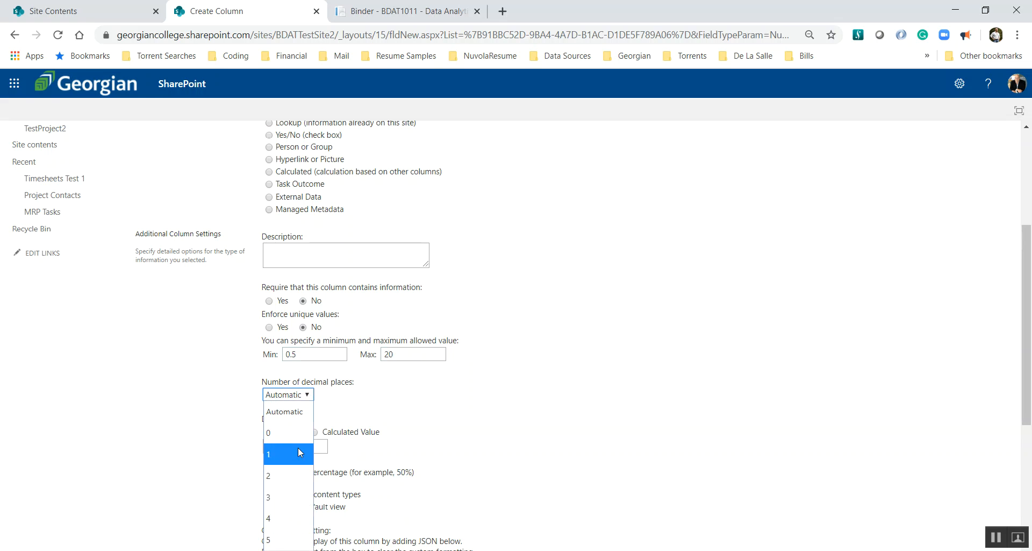
{"action": "left_click", "coordinate": [295, 463]}
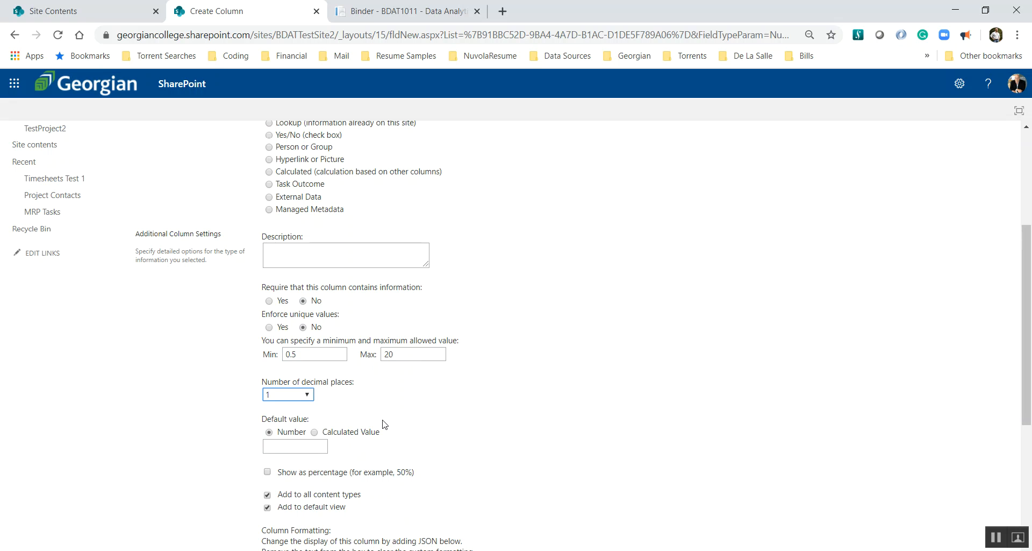
- Check the default value specified for the Budgeted Hours column on the Klasserom page
{"action": "scroll", "coordinate": [384, 424], "scroll_direction": "down", "scroll_amount": 1}
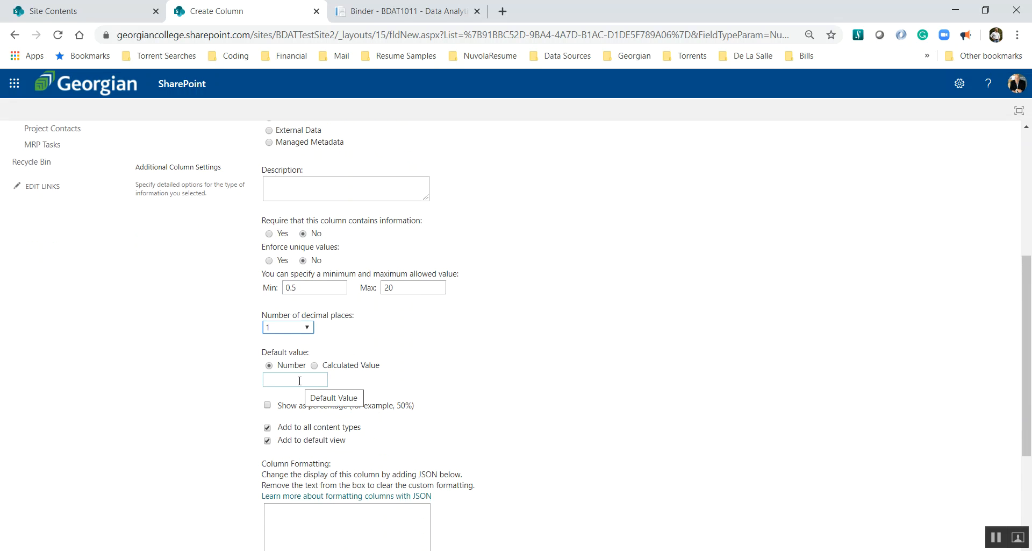
{"action": "left_click", "coordinate": [360, 9]}
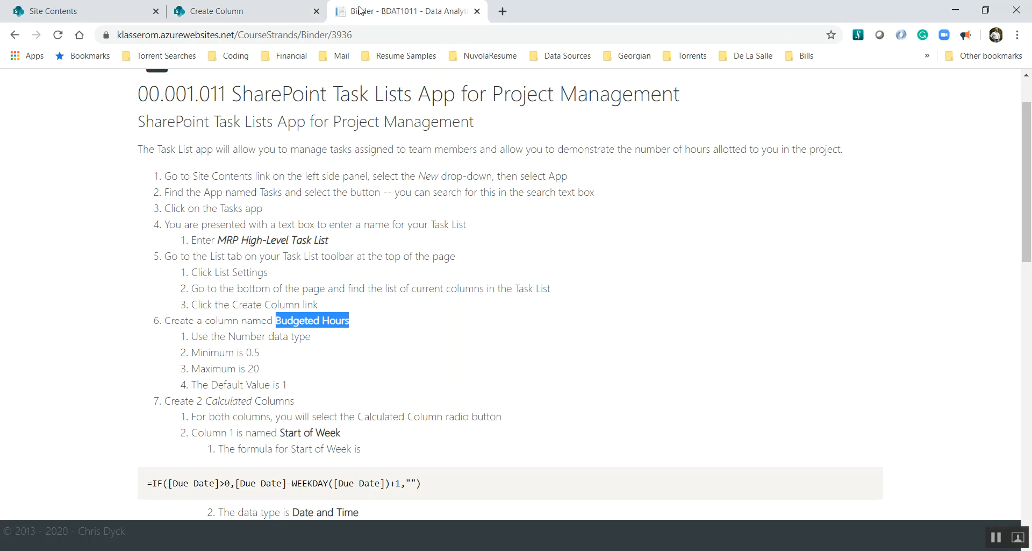
{"action": "triple_click", "coordinate": [210, 383]}
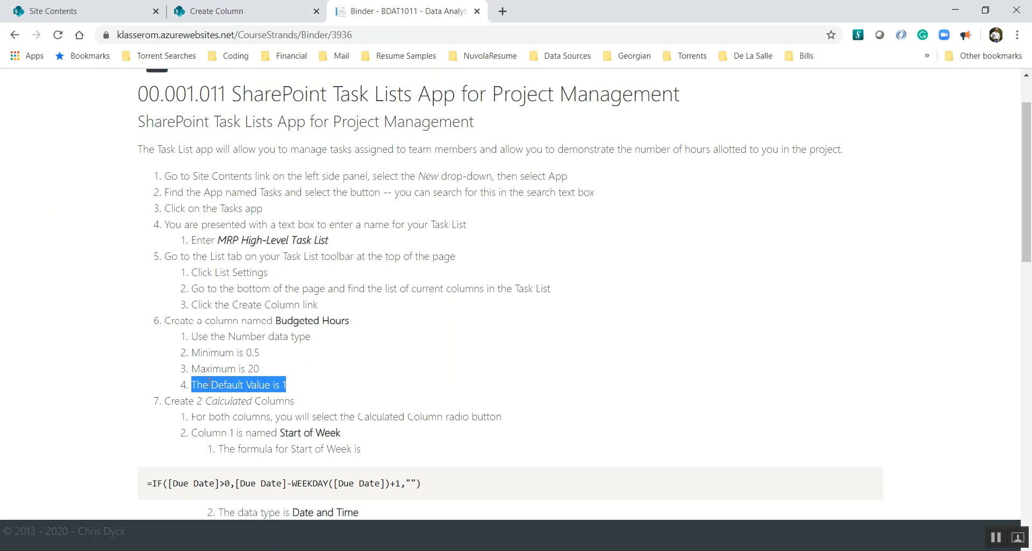
{"action": "left_click", "coordinate": [231, 14]}
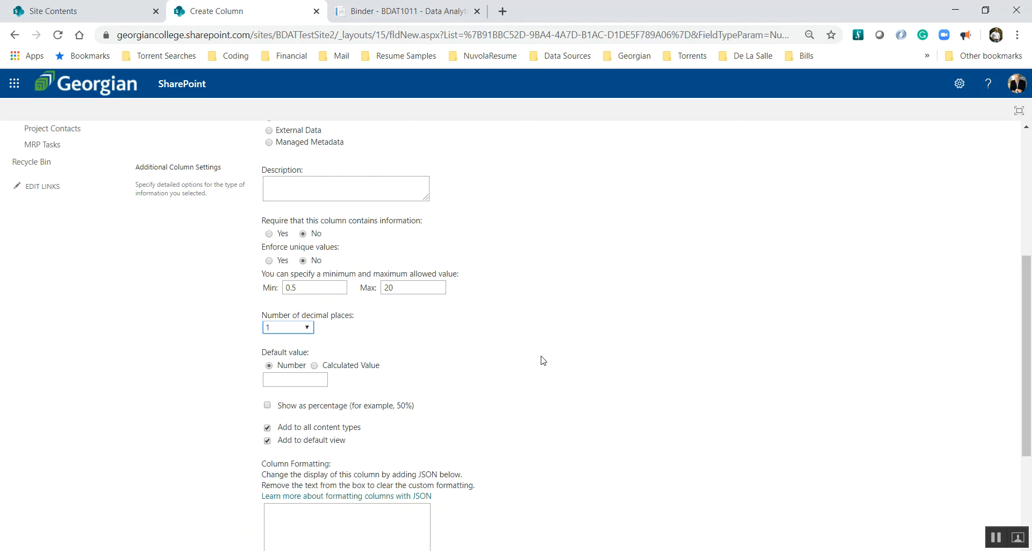
- Check over the Budgeted Hours settings, save the column and open the MRP High-Level Task List
{"action": "scroll", "coordinate": [543, 360], "scroll_direction": "down", "scroll_amount": 1}
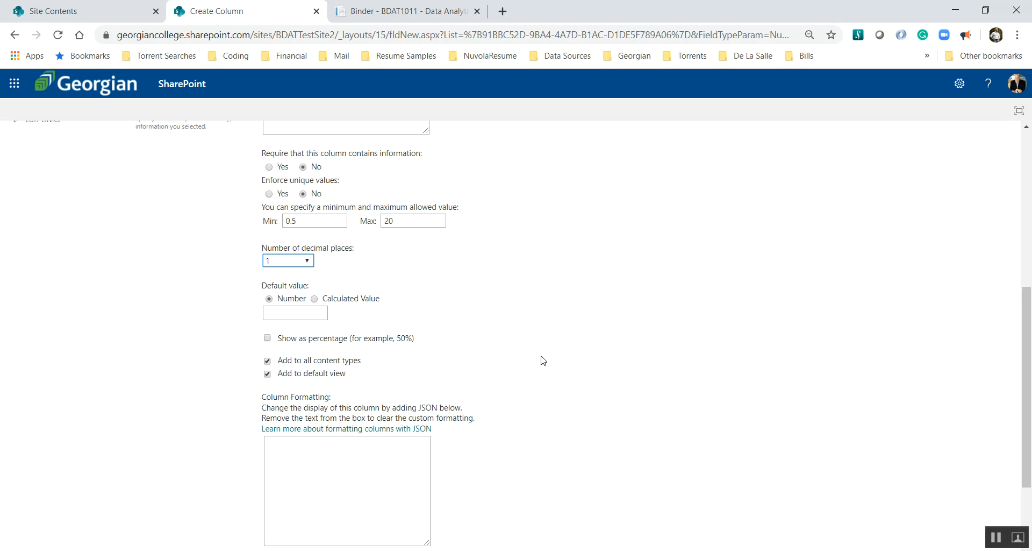
{"action": "scroll", "coordinate": [543, 361], "scroll_direction": "up", "scroll_amount": 1}
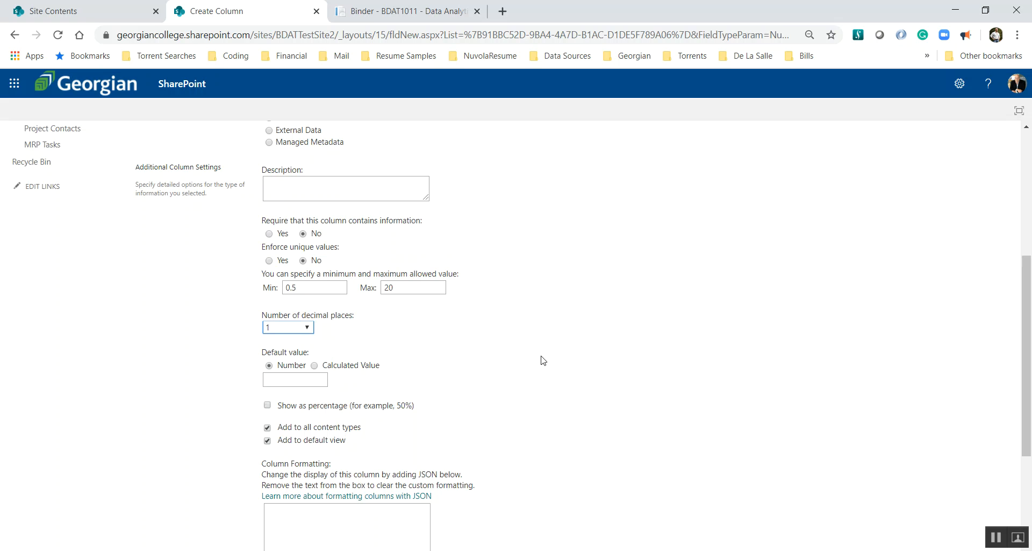
{"action": "scroll", "coordinate": [543, 361], "scroll_direction": "up", "scroll_amount": 1}
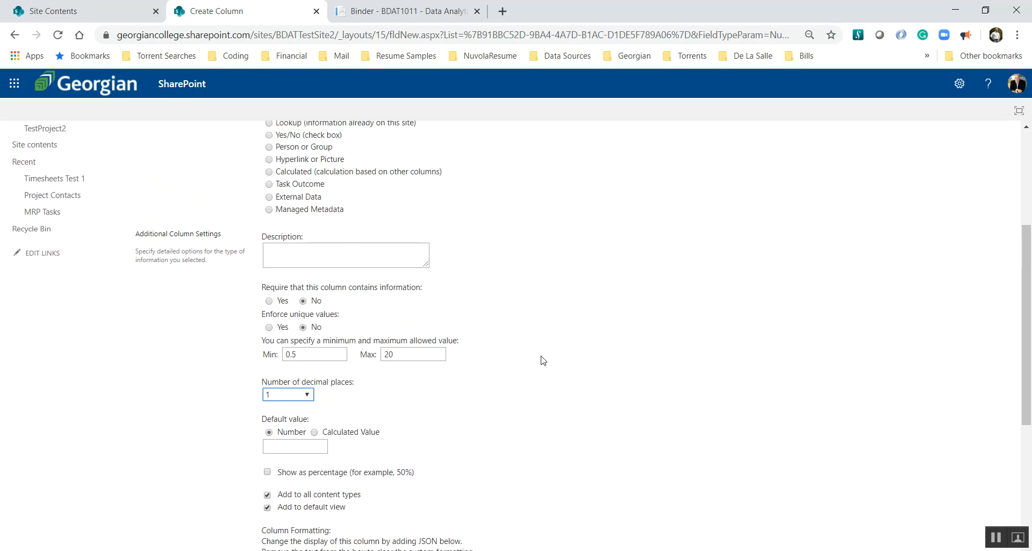
{"action": "scroll", "coordinate": [543, 360], "scroll_direction": "up", "scroll_amount": 3}
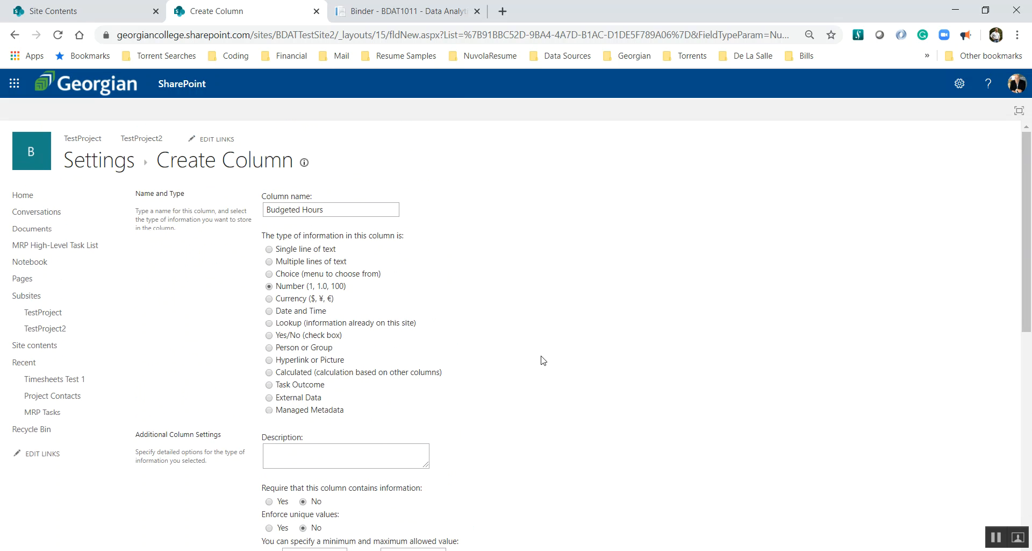
{"action": "scroll", "coordinate": [543, 360], "scroll_direction": "down", "scroll_amount": 7}
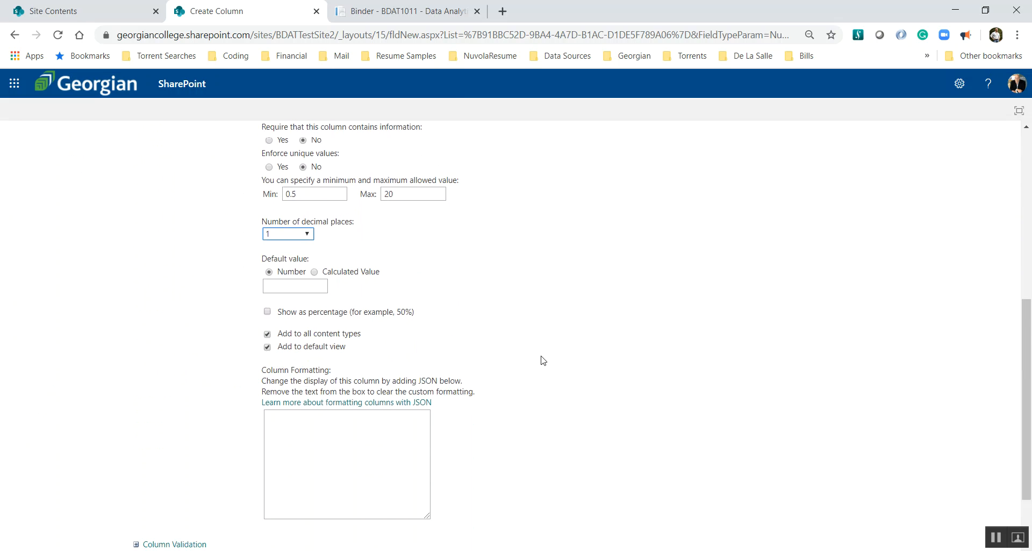
{"action": "left_click", "coordinate": [951, 492]}
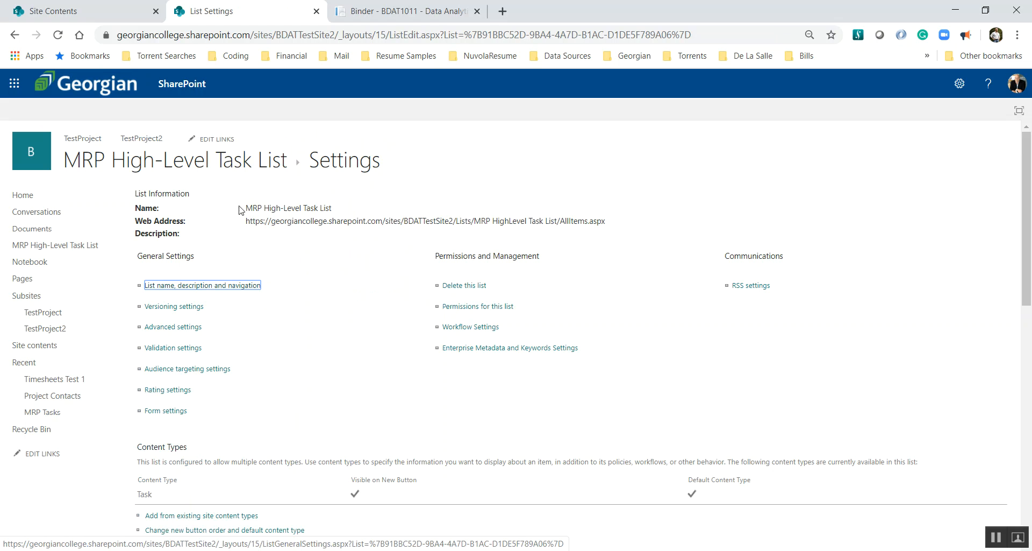
{"action": "left_click", "coordinate": [195, 165]}
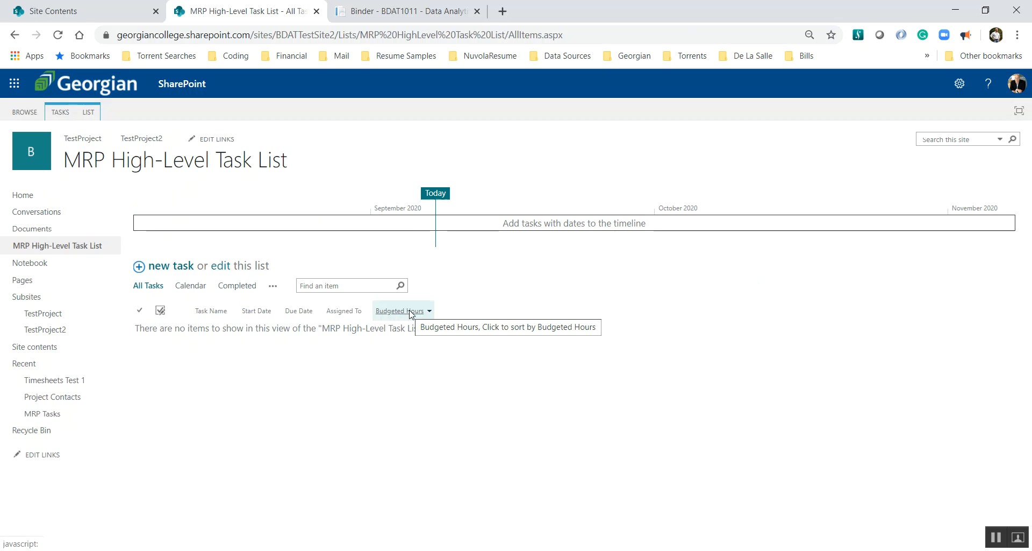
- Read the instructions for the two calculated columns, Start of Week and End of Week, on the Klasserom page
{"action": "left_click", "coordinate": [371, 13]}
{"action": "scroll", "coordinate": [641, 362], "scroll_direction": "down", "scroll_amount": 5}
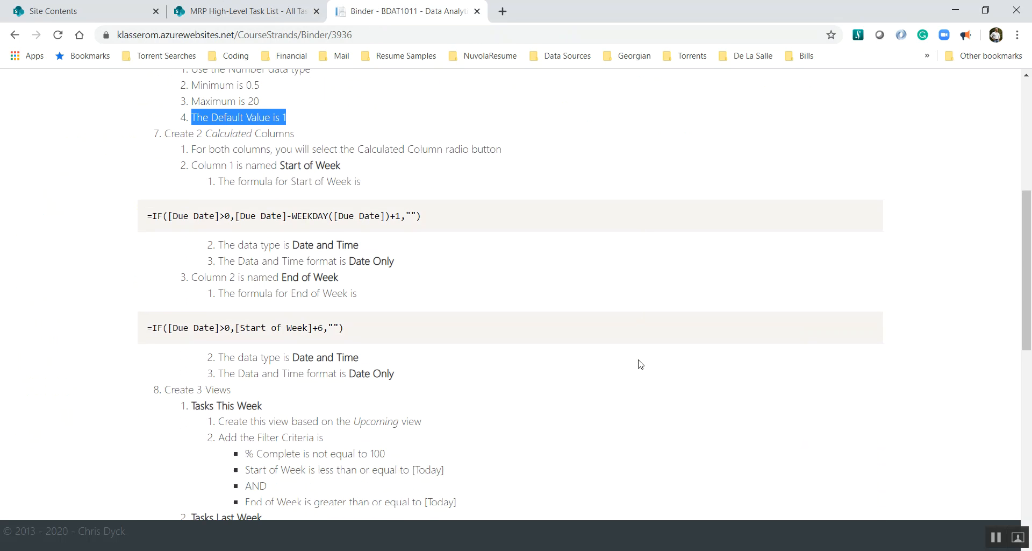
{"action": "mouse_move", "coordinate": [573, 329]}
- Start creating another column from the MRP High-Level Task List settings
{"action": "left_click", "coordinate": [242, 15]}
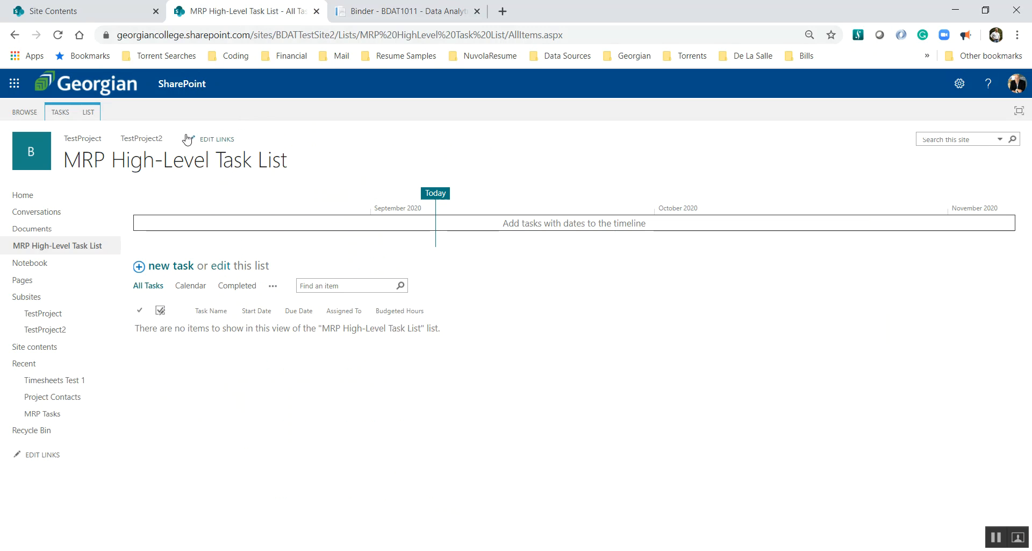
{"action": "left_click", "coordinate": [86, 112]}
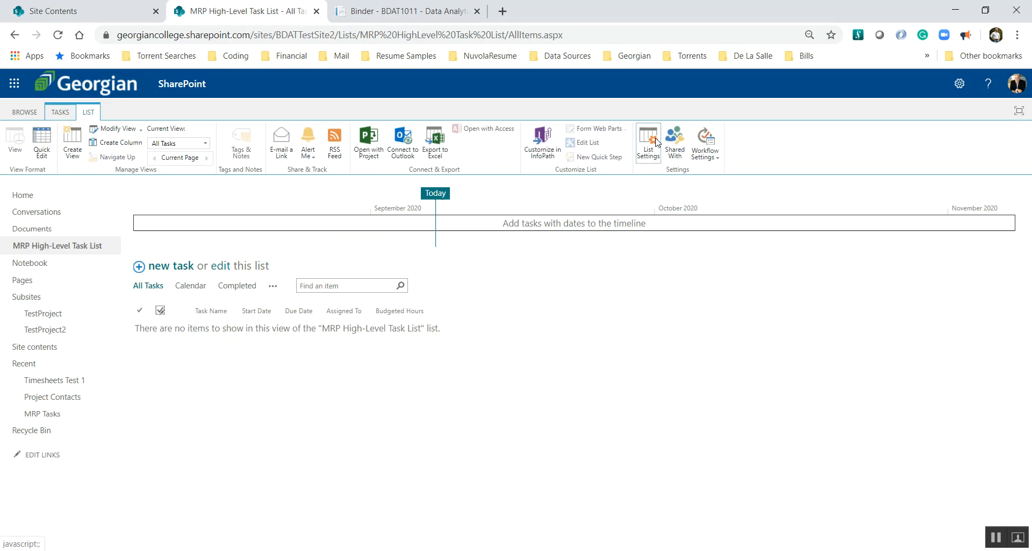
{"action": "left_click", "coordinate": [656, 141]}
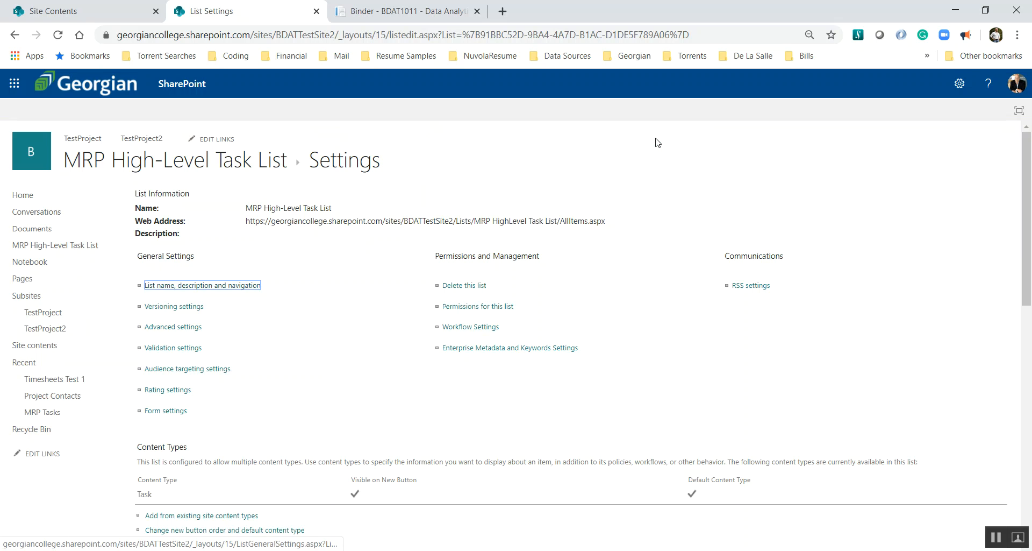
{"action": "scroll", "coordinate": [403, 371], "scroll_direction": "down", "scroll_amount": 10}
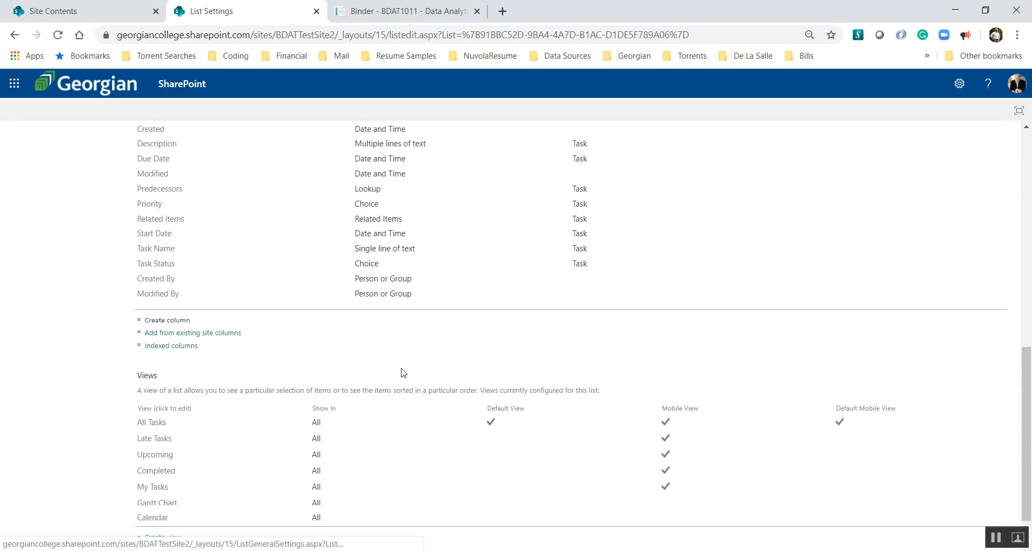
{"action": "scroll", "coordinate": [403, 373], "scroll_direction": "up", "scroll_amount": 1}
{"action": "left_click", "coordinate": [172, 388]}
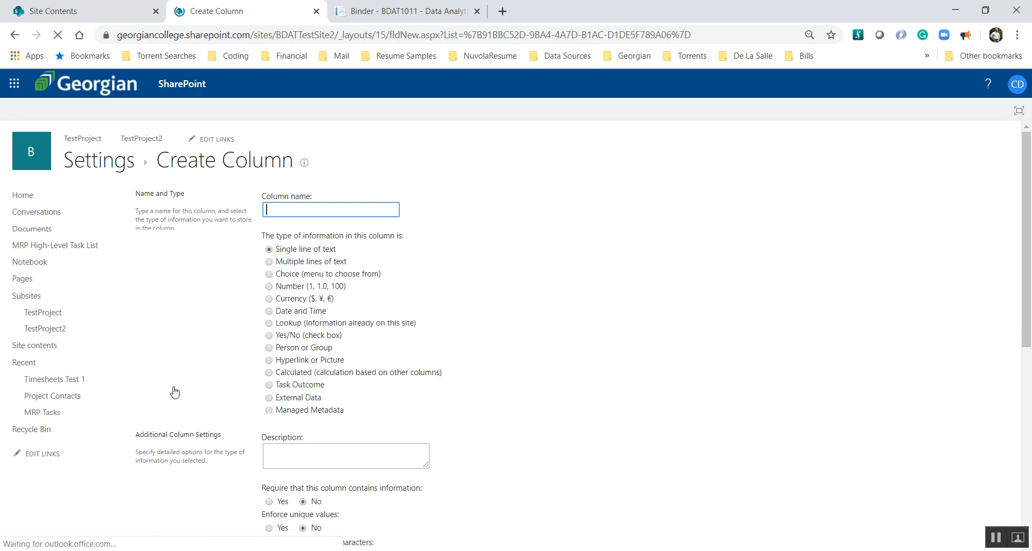
- Copy the column name "Start of Week" from the Klasserom page and enter it as the new column's name
{"action": "left_click", "coordinate": [368, 12]}
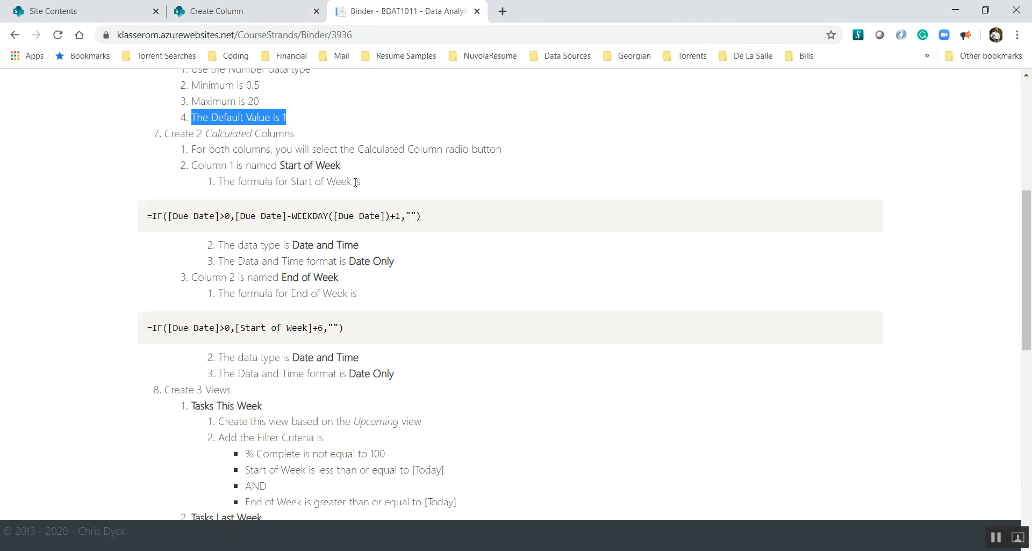
{"action": "left_click_drag", "start_coordinate": [280, 165], "coordinate": [340, 167]}
{"action": "key", "text": "ctrl+c"}
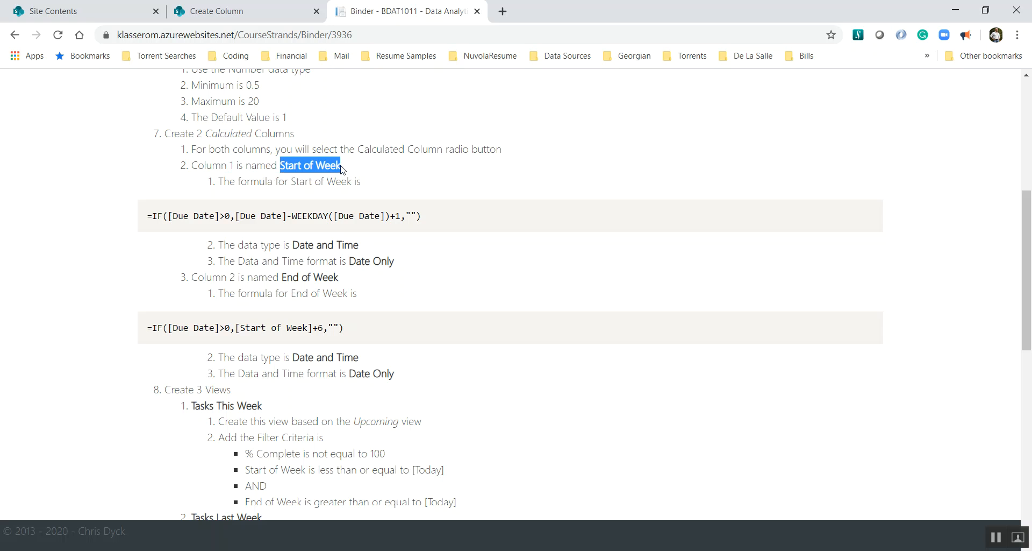
{"action": "left_click", "coordinate": [259, 15]}
{"action": "left_click", "coordinate": [296, 211]}
{"action": "key", "text": "ctrl+v"}
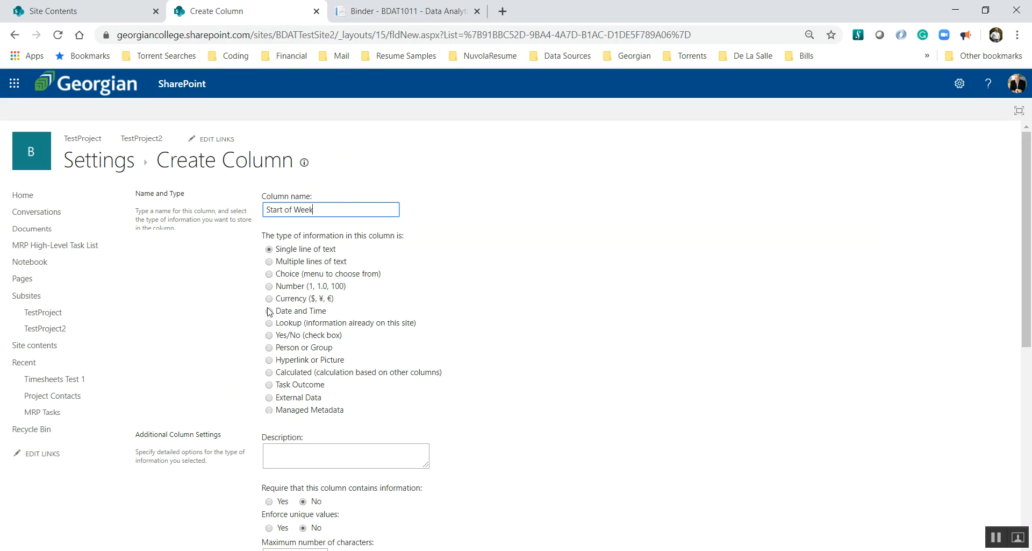
- Set the Start of Week column's type to Calculated and copy the formula =IF([Due Date]>0,[Due Date]-WEEKDAY([Due Date])+1,"") from the Klasserom page
{"action": "left_click", "coordinate": [270, 372]}
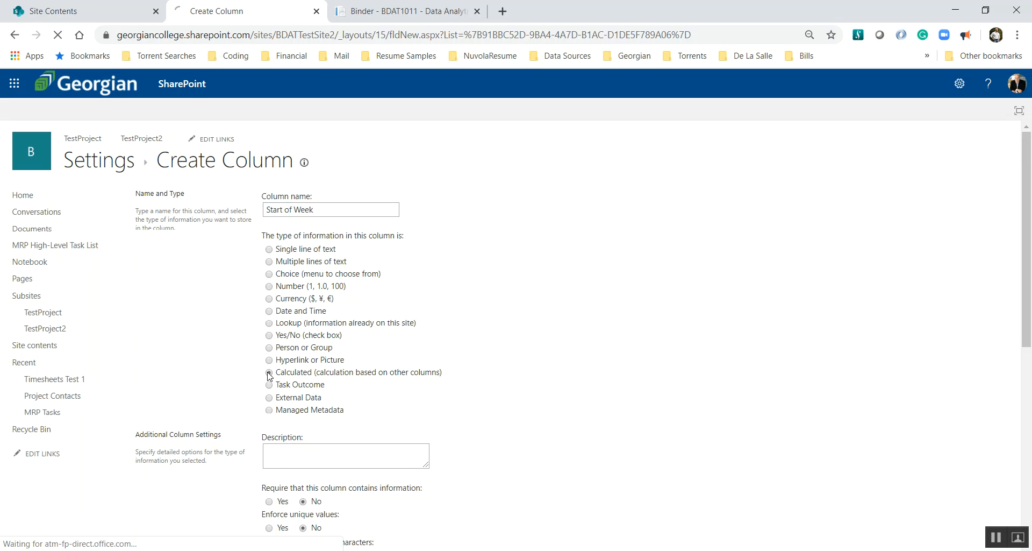
{"action": "scroll", "coordinate": [489, 328], "scroll_direction": "down", "scroll_amount": 4}
{"action": "left_click", "coordinate": [272, 329]}
{"action": "left_click", "coordinate": [433, 7]}
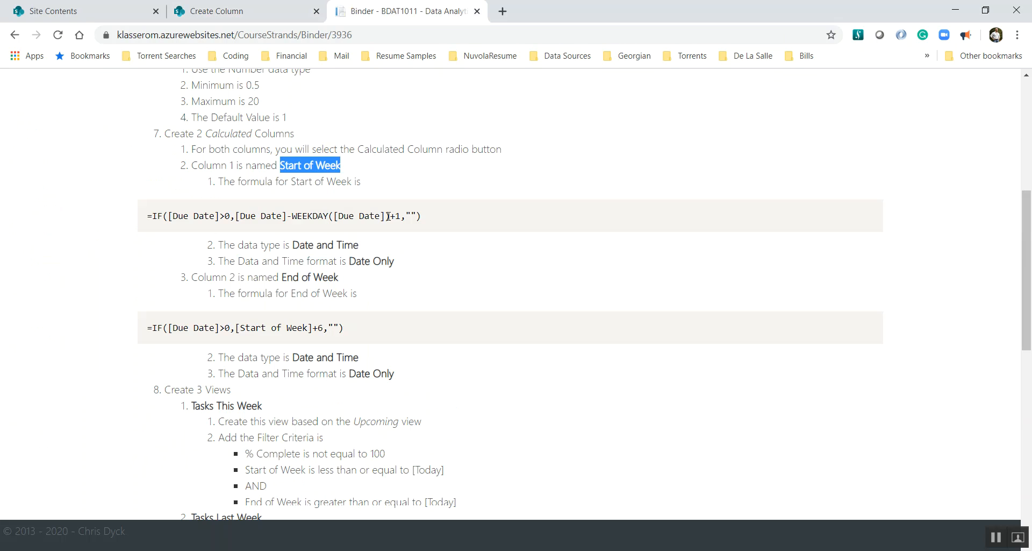
{"action": "left_click", "coordinate": [869, 212]}
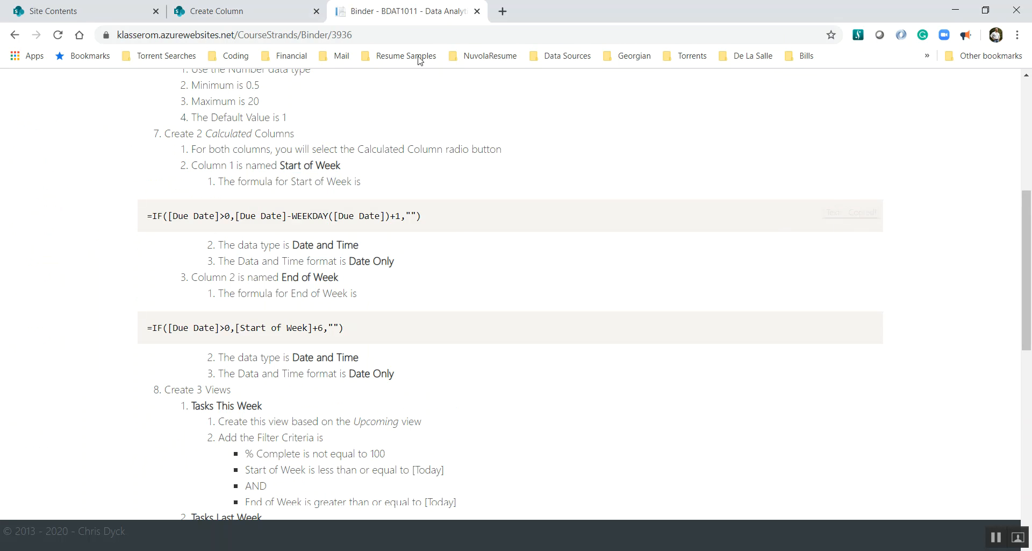
- Enter the copied formula for the Start of Week column and set its returned data type to Date and Time
{"action": "left_click", "coordinate": [245, 15]}
{"action": "key", "text": "ctrl+v"}
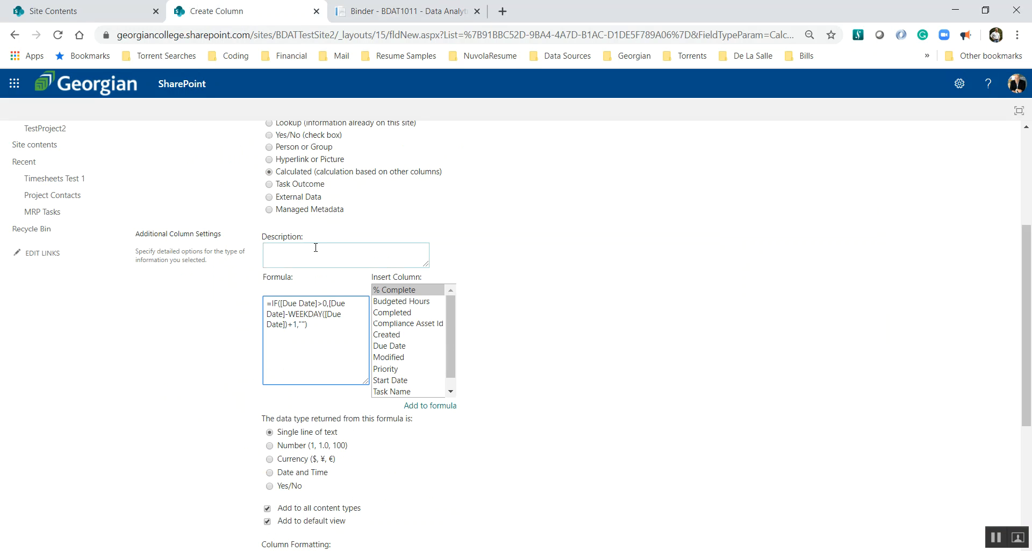
{"action": "left_click", "coordinate": [377, 15]}
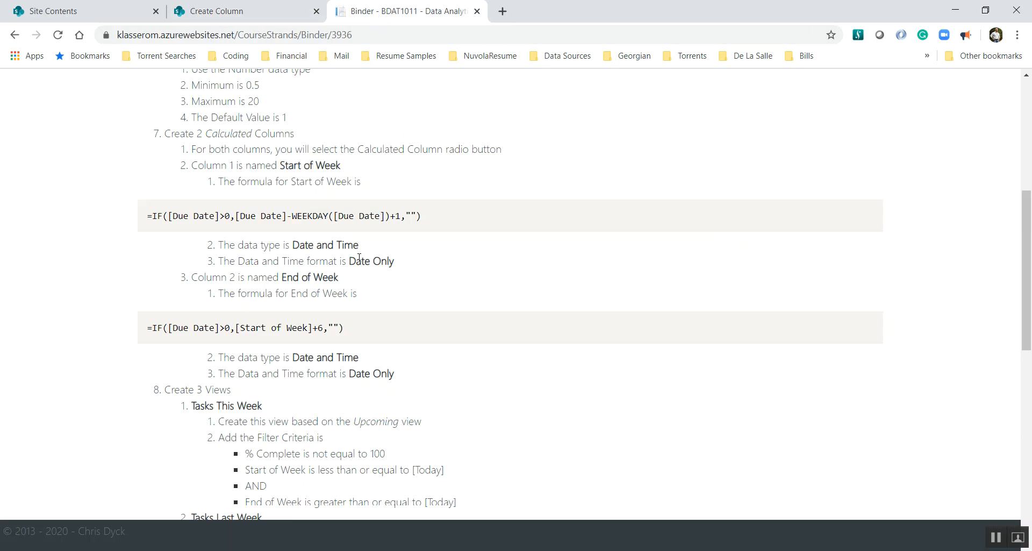
{"action": "scroll", "coordinate": [351, 261], "scroll_direction": "down", "scroll_amount": 1}
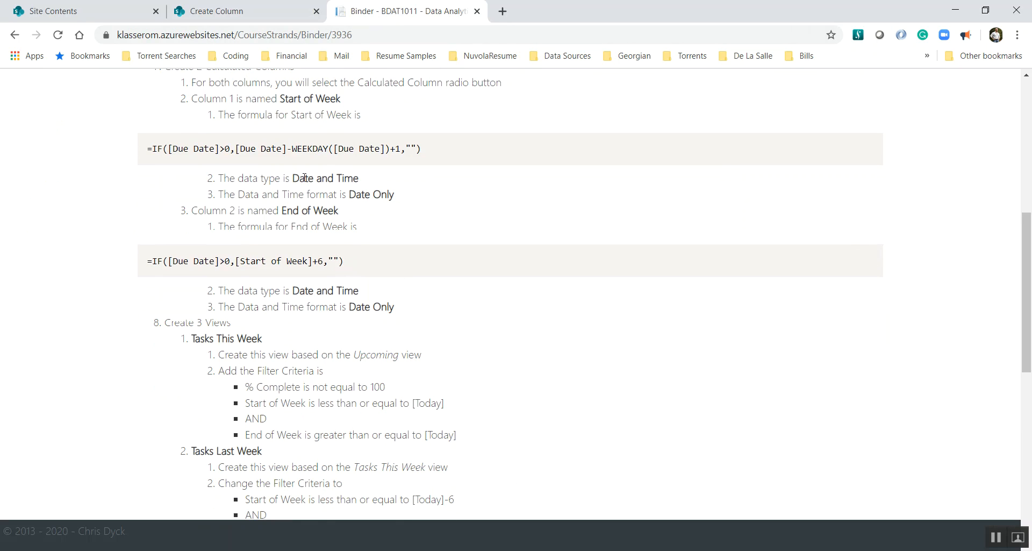
{"action": "left_click", "coordinate": [245, 12]}
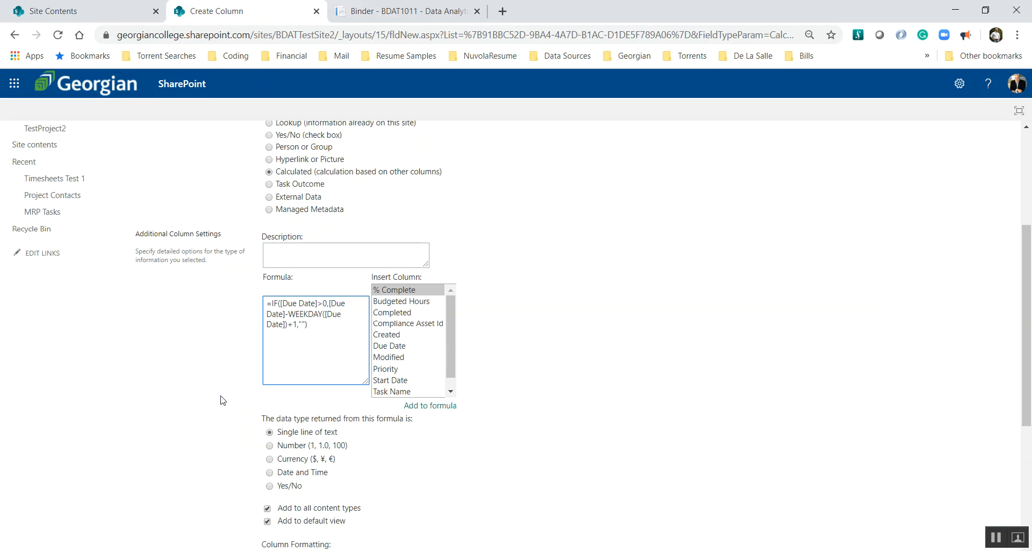
{"action": "scroll", "coordinate": [241, 403], "scroll_direction": "down", "scroll_amount": 3}
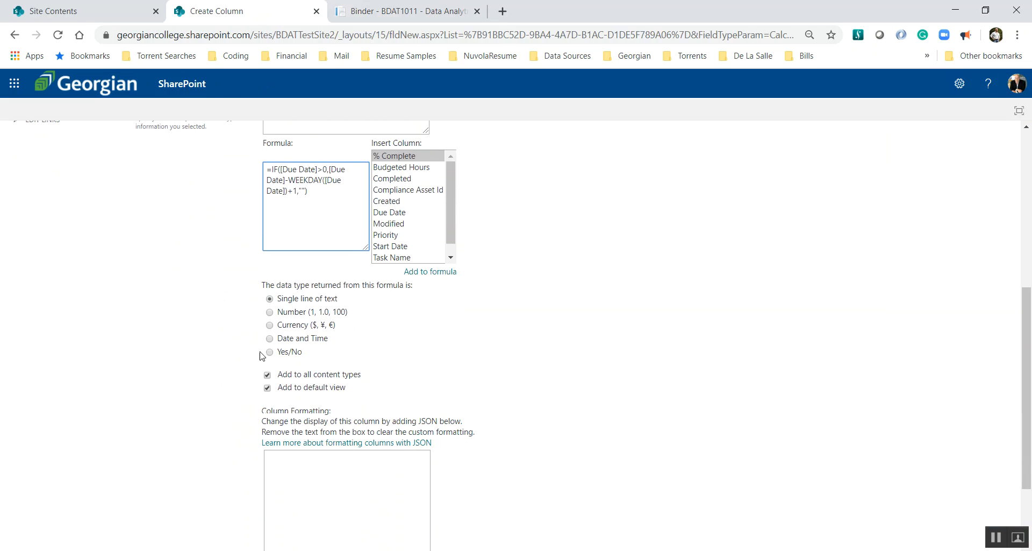
{"action": "left_click", "coordinate": [270, 338]}
{"action": "scroll", "coordinate": [488, 350], "scroll_direction": "down", "scroll_amount": 1}
{"action": "scroll", "coordinate": [488, 350], "scroll_direction": "down", "scroll_amount": 3}
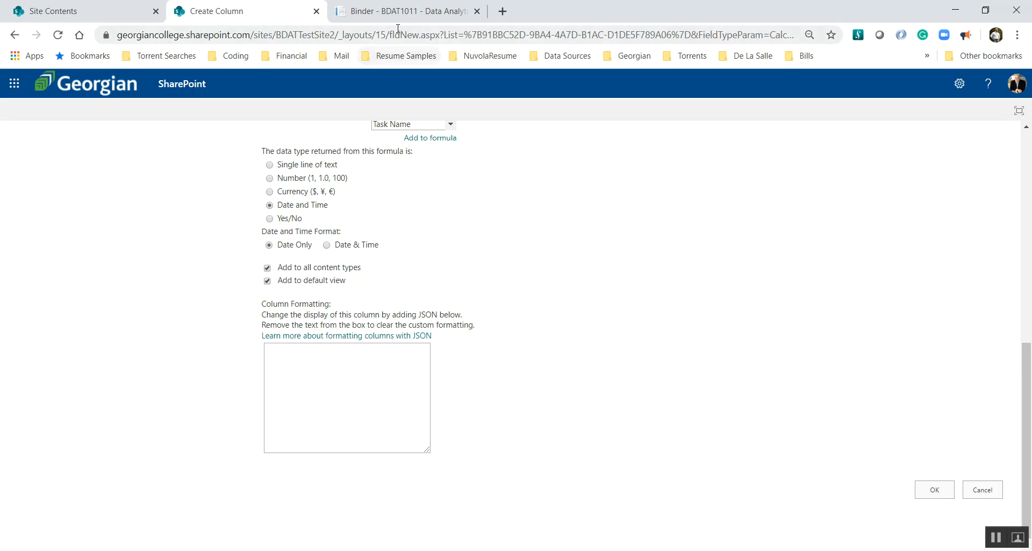
- Check the date format required on the Klasserom page and save the Start of Week column as Date Only
{"action": "left_click", "coordinate": [401, 12]}
{"action": "scroll", "coordinate": [449, 232], "scroll_direction": "down", "scroll_amount": 2}
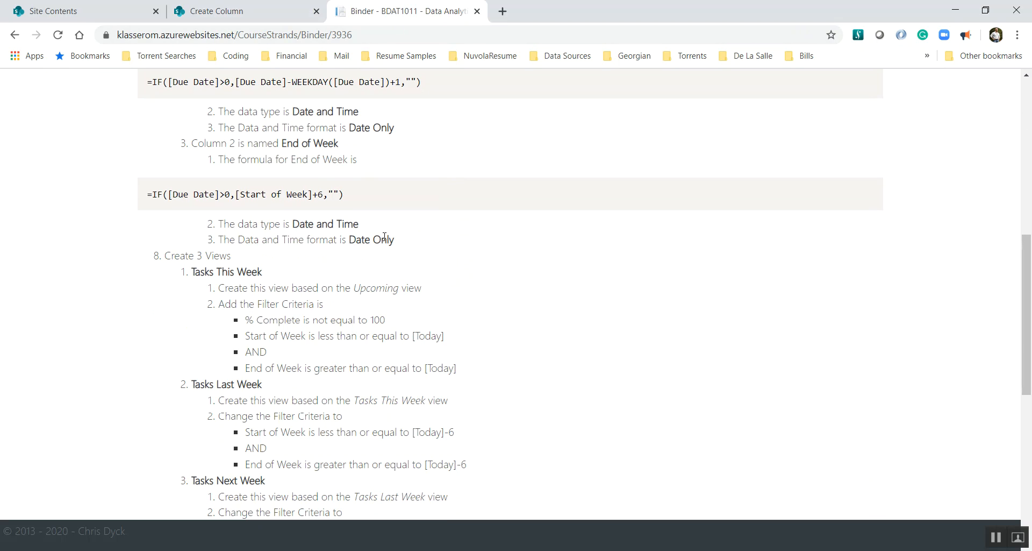
{"action": "left_click", "coordinate": [239, 13]}
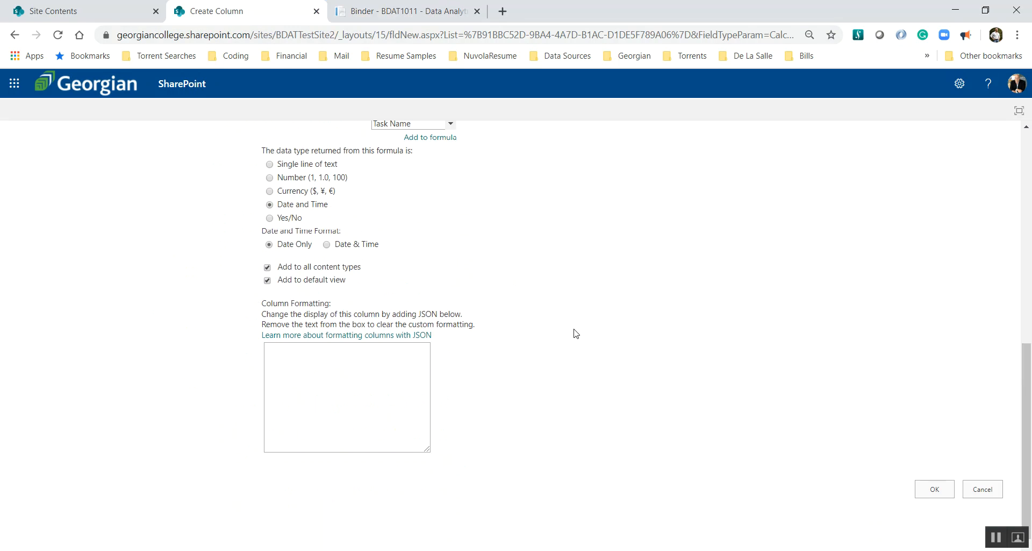
{"action": "left_click", "coordinate": [936, 487]}
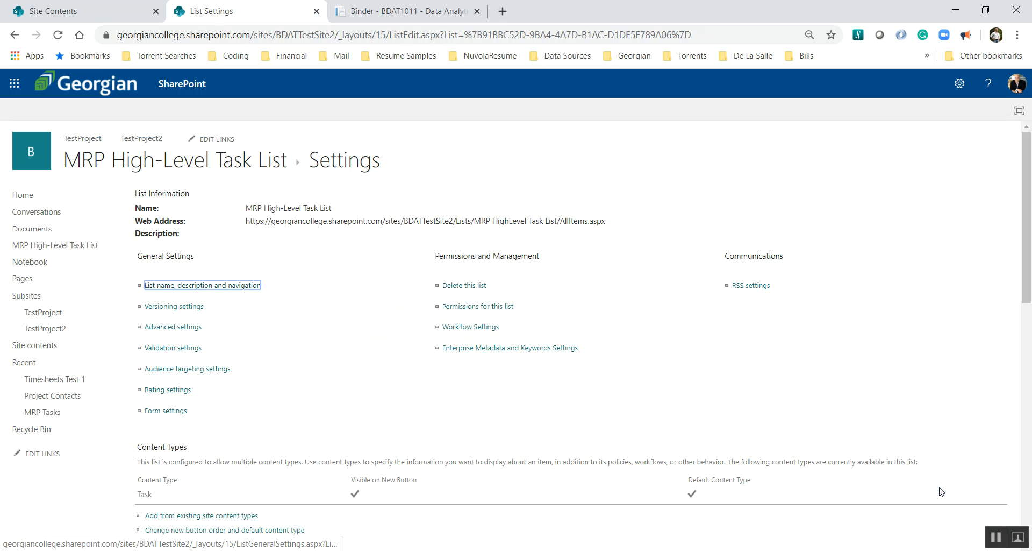
- Start another column in the list settings and name it "End of Week", copied from the Klasserom page
{"action": "scroll", "coordinate": [466, 377], "scroll_direction": "down", "scroll_amount": 7}
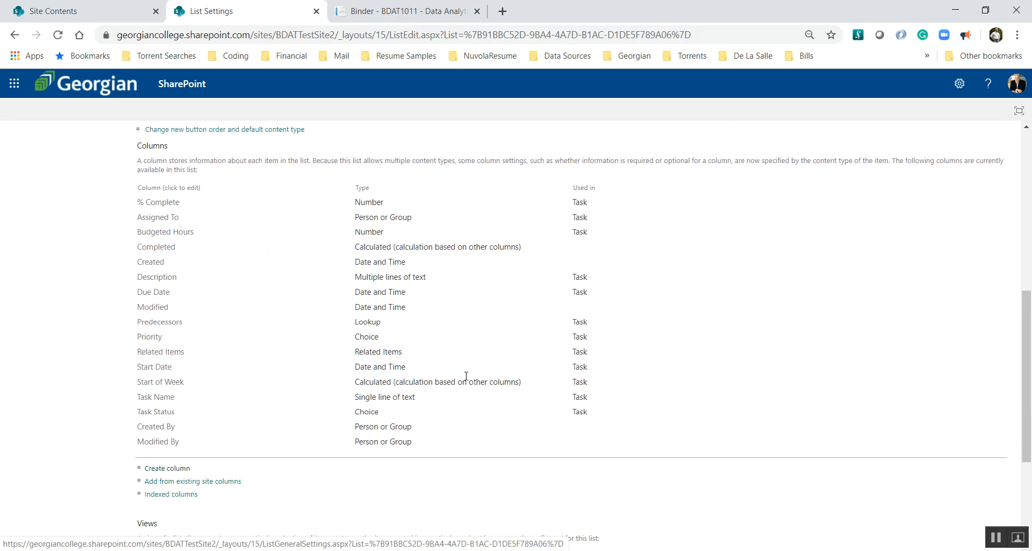
{"action": "scroll", "coordinate": [466, 376], "scroll_direction": "down", "scroll_amount": 1}
{"action": "left_click", "coordinate": [165, 403]}
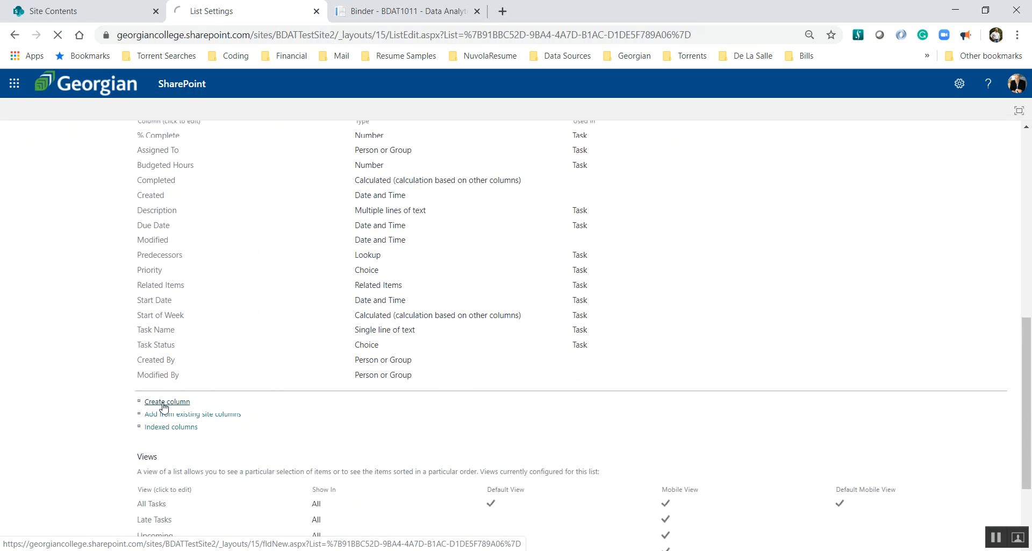
{"action": "left_click", "coordinate": [368, 10]}
{"action": "scroll", "coordinate": [401, 240], "scroll_direction": "down", "scroll_amount": 2}
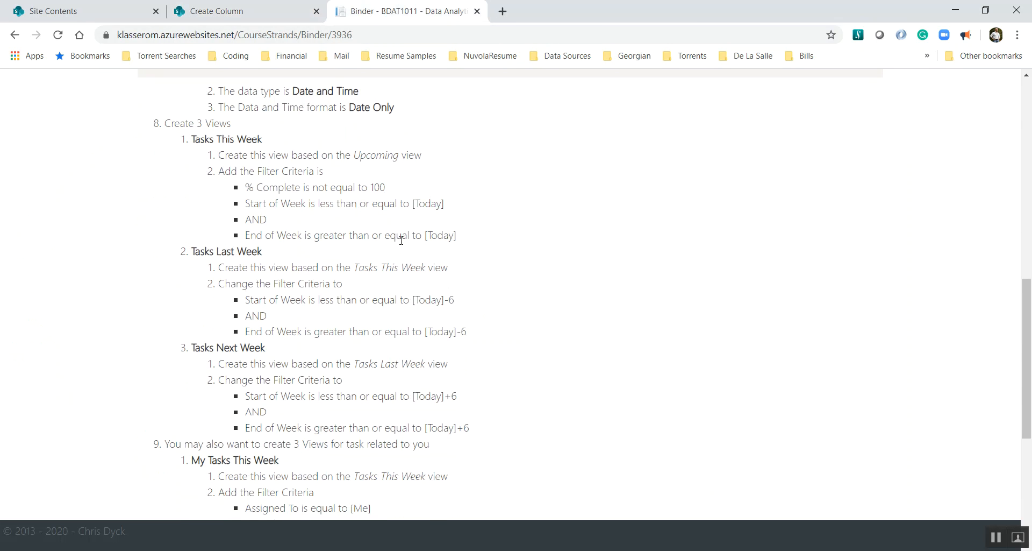
{"action": "scroll", "coordinate": [401, 240], "scroll_direction": "up", "scroll_amount": 3}
{"action": "mouse_move", "coordinate": [280, 210]}
{"action": "left_mouse_down"}
{"action": "mouse_move", "coordinate": [339, 213]}
{"action": "mouse_move", "coordinate": [284, 210]}
{"action": "left_mouse_up"}
{"action": "key", "text": "ctrl+c"}
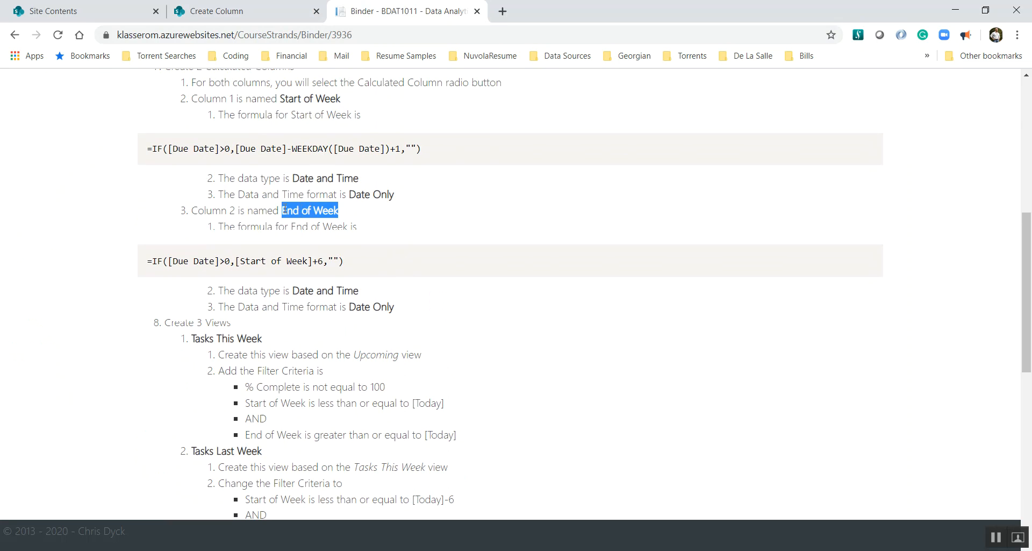
{"action": "left_click", "coordinate": [227, 16]}
{"action": "key", "text": "ctrl+v"}
- Make End of Week a Calculated column and enter the Klasserom formula =IF([Due Date]>0,[Start of Week]+6,"")
{"action": "left_click", "coordinate": [275, 373]}
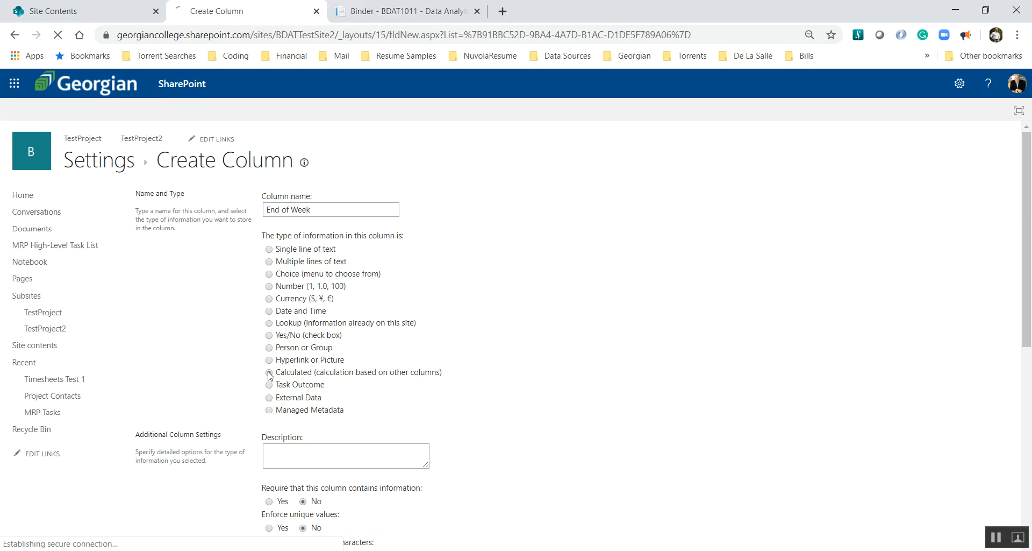
{"action": "left_click", "coordinate": [384, 16]}
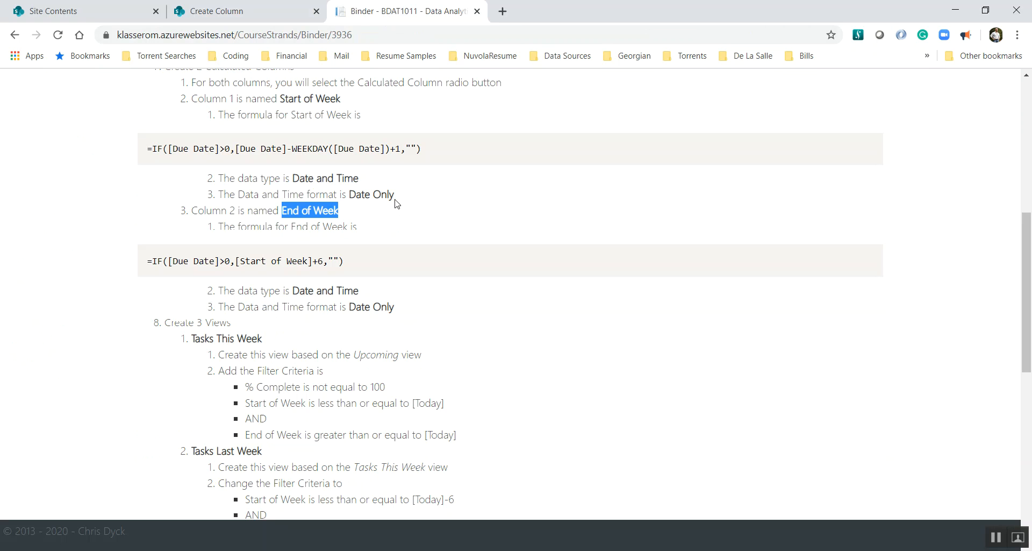
{"action": "left_click", "coordinate": [868, 259]}
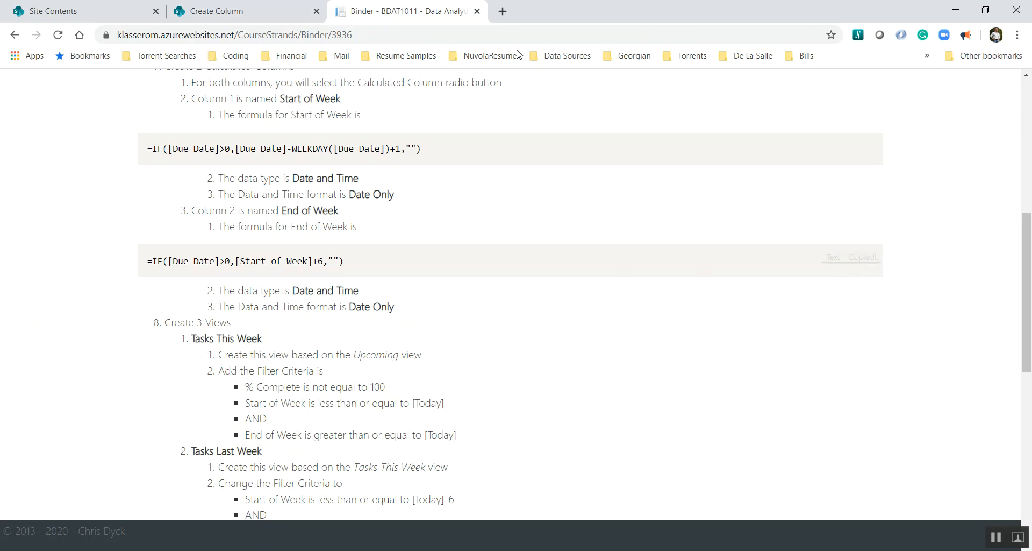
{"action": "left_click", "coordinate": [205, 16]}
{"action": "left_click", "coordinate": [306, 509]}
{"action": "key", "text": "ctrl+v"}
{"action": "scroll", "coordinate": [613, 371], "scroll_direction": "down", "scroll_amount": 6}
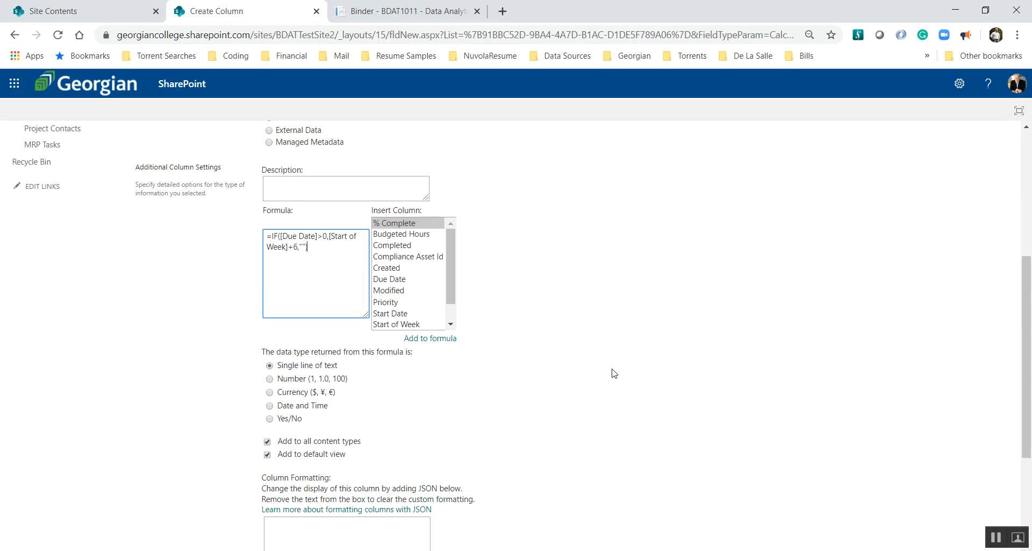
- Set the End of Week formula to return Date and Time in Date Only format and save the column
{"action": "left_click", "coordinate": [269, 338]}
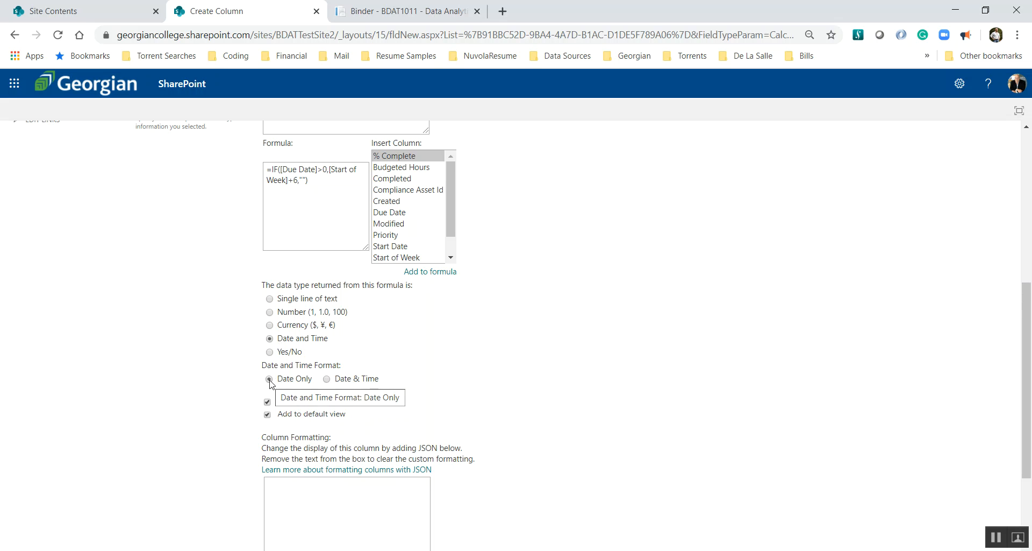
{"action": "scroll", "coordinate": [504, 358], "scroll_direction": "down", "scroll_amount": 3}
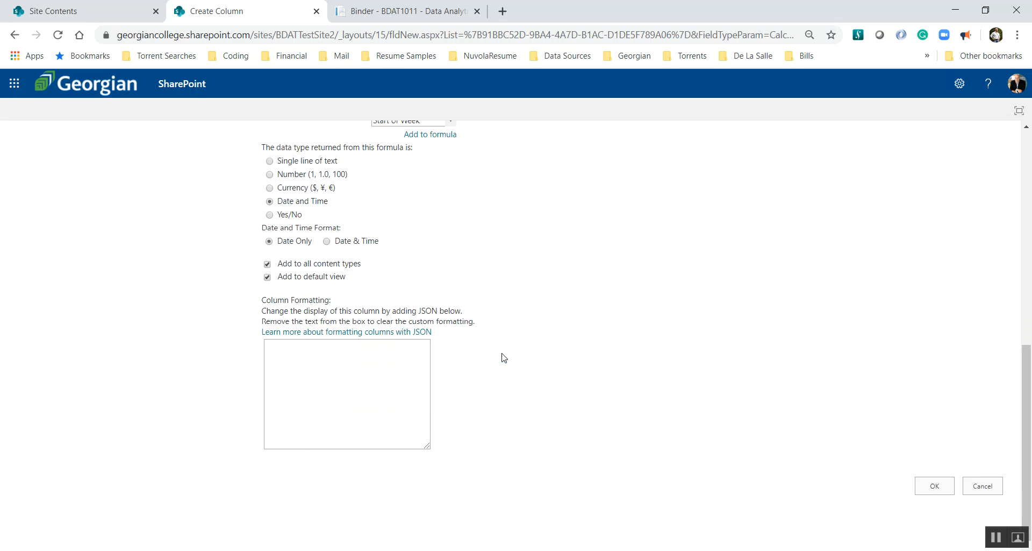
{"action": "left_click", "coordinate": [934, 486]}
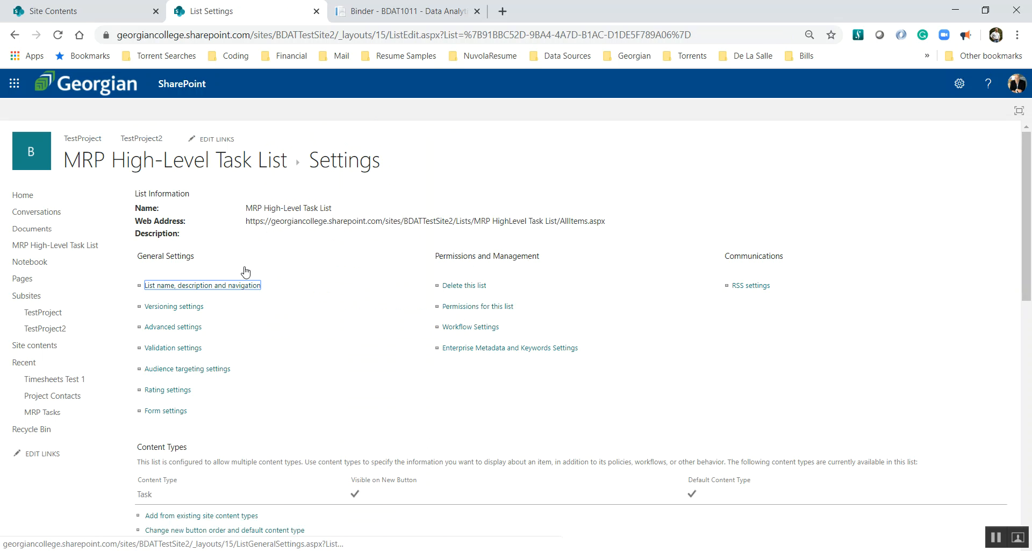
- Check the columns in the MRP High-Level Task List and review the Klasserom instructions up to the three views
{"action": "left_click", "coordinate": [227, 163]}
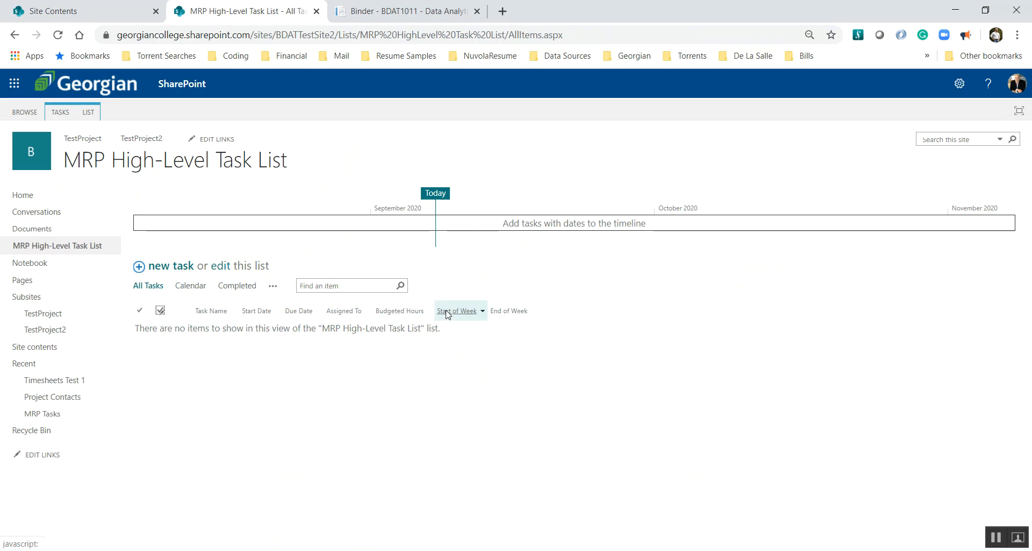
{"action": "left_click", "coordinate": [376, 15]}
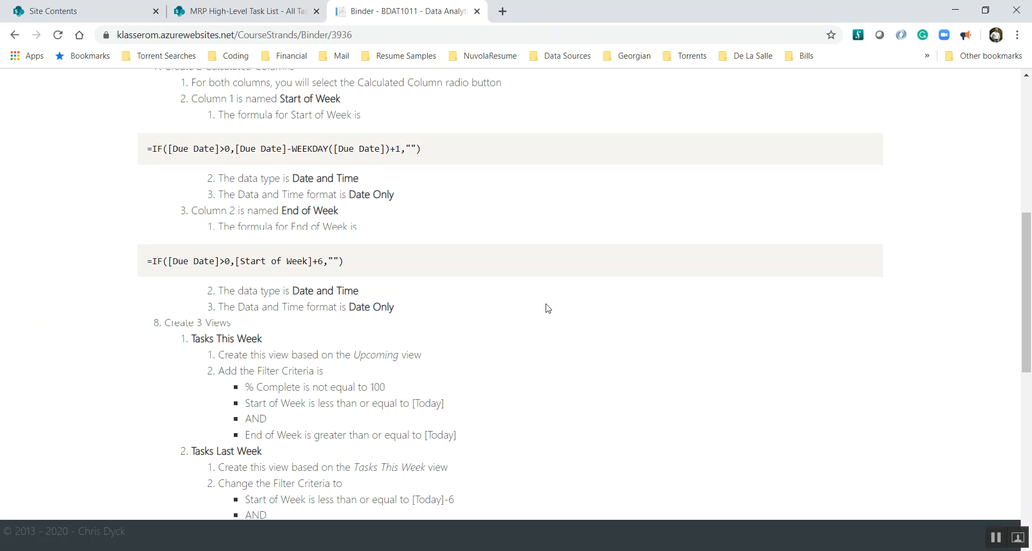
{"action": "scroll", "coordinate": [548, 308], "scroll_direction": "up", "scroll_amount": 8}
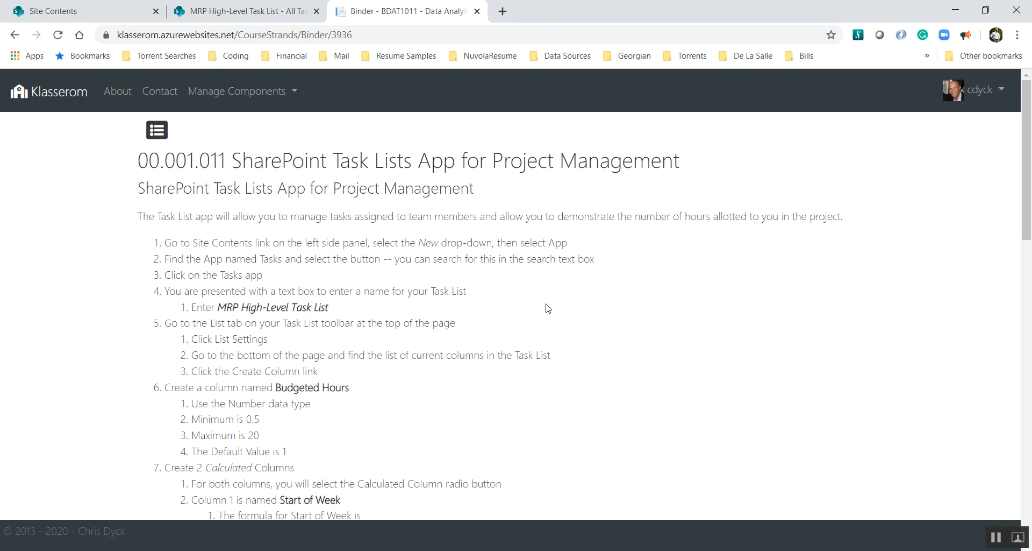
{"action": "scroll", "coordinate": [548, 308], "scroll_direction": "down", "scroll_amount": 6}
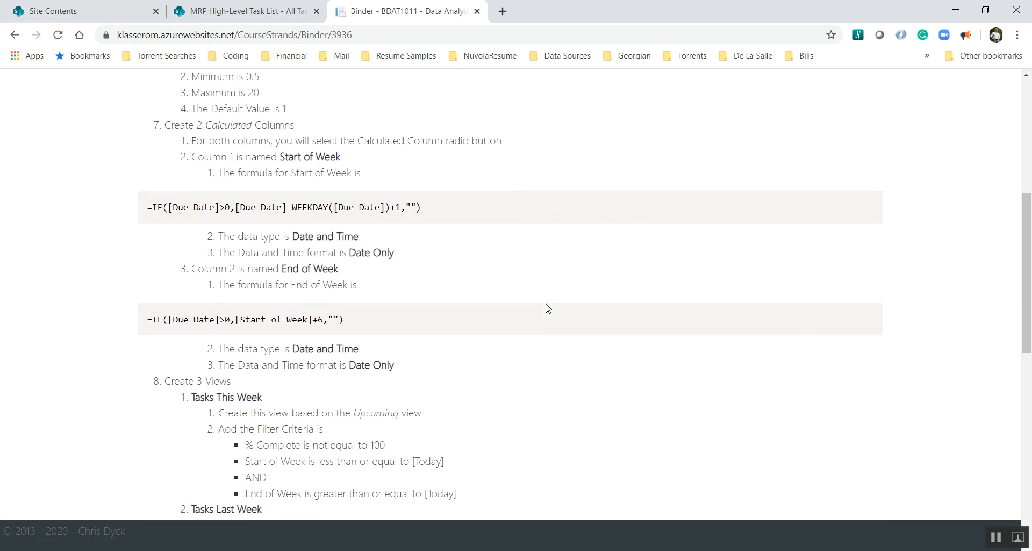
{"action": "scroll", "coordinate": [547, 308], "scroll_direction": "down", "scroll_amount": 4}
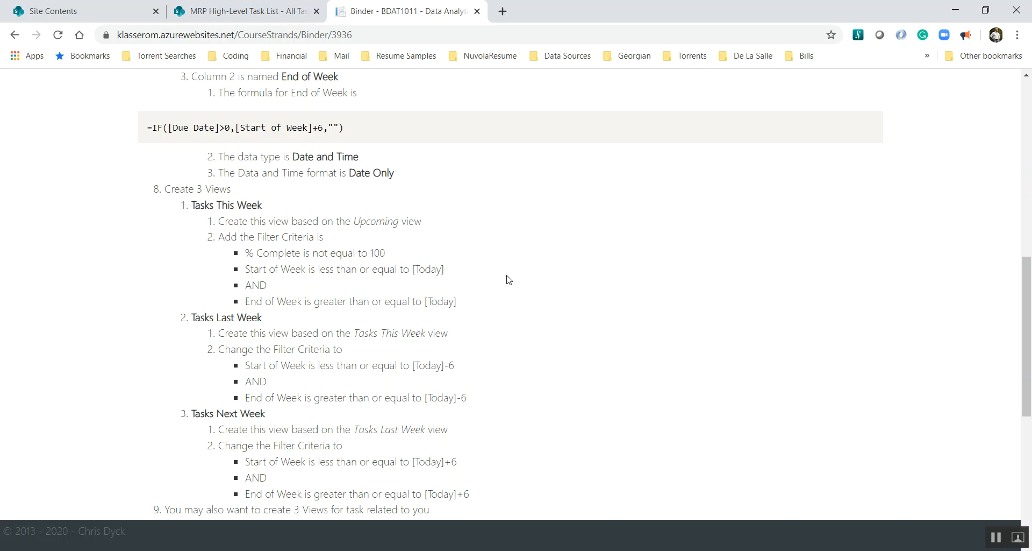
- Open the settings of the MRP High-Level Task List
{"action": "left_click", "coordinate": [261, 16]}
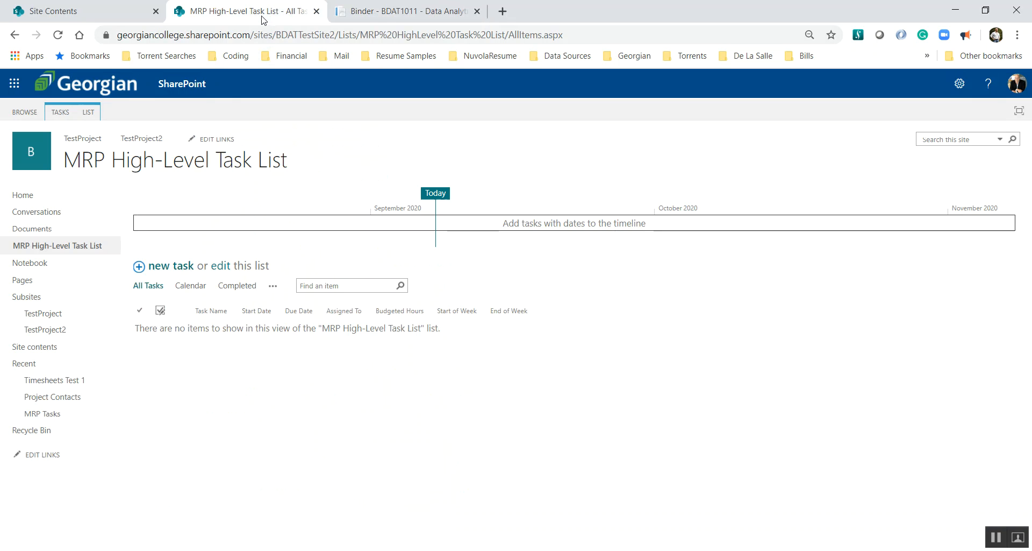
{"action": "left_click", "coordinate": [87, 113]}
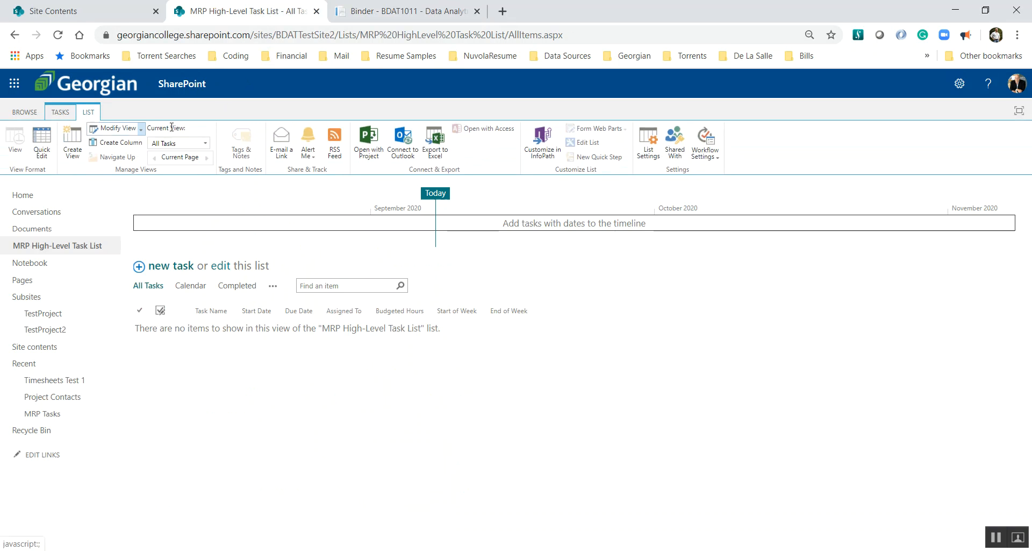
{"action": "left_click", "coordinate": [649, 139]}
{"action": "scroll", "coordinate": [645, 151], "scroll_direction": "down", "scroll_amount": 10}
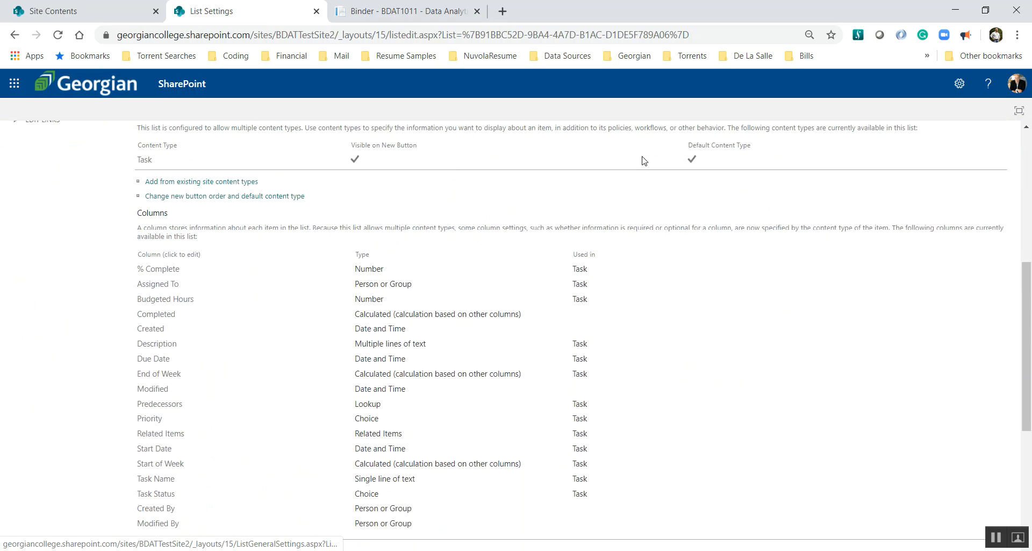
- Check which view Tasks This Week is based on and start a new view from the existing Upcoming view
{"action": "left_click", "coordinate": [422, 13]}
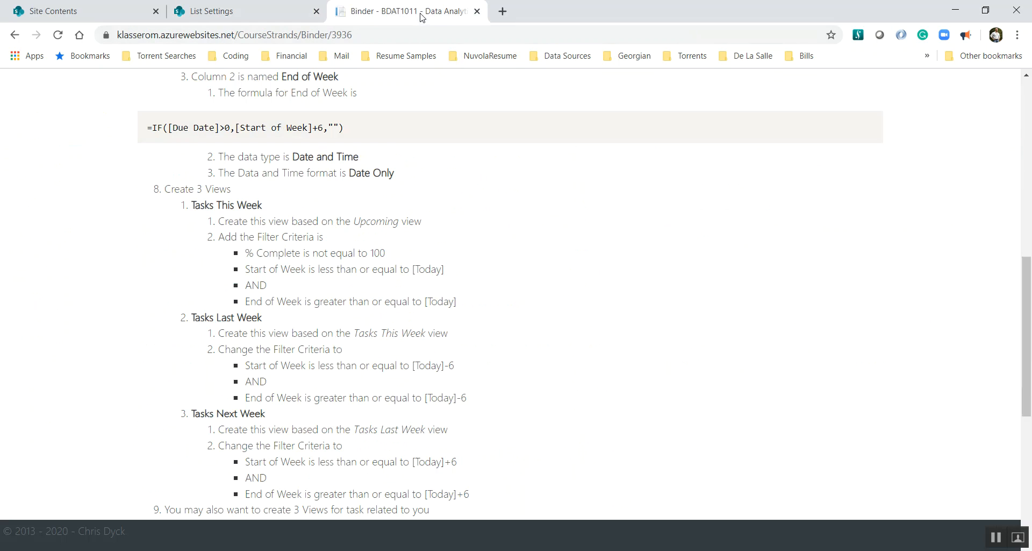
{"action": "left_click_drag", "start_coordinate": [225, 221], "coordinate": [418, 217]}
{"action": "left_click", "coordinate": [252, 14]}
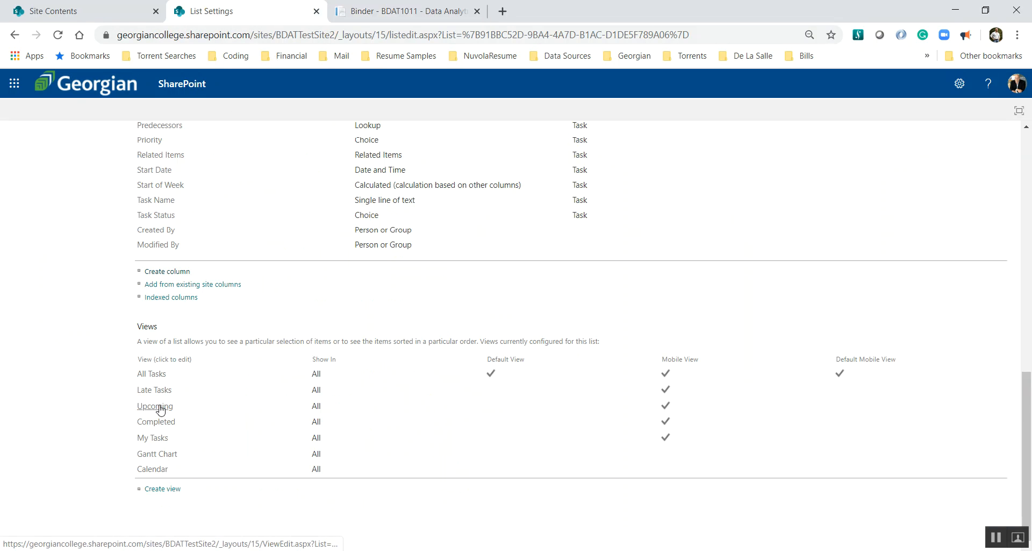
{"action": "left_click", "coordinate": [155, 489]}
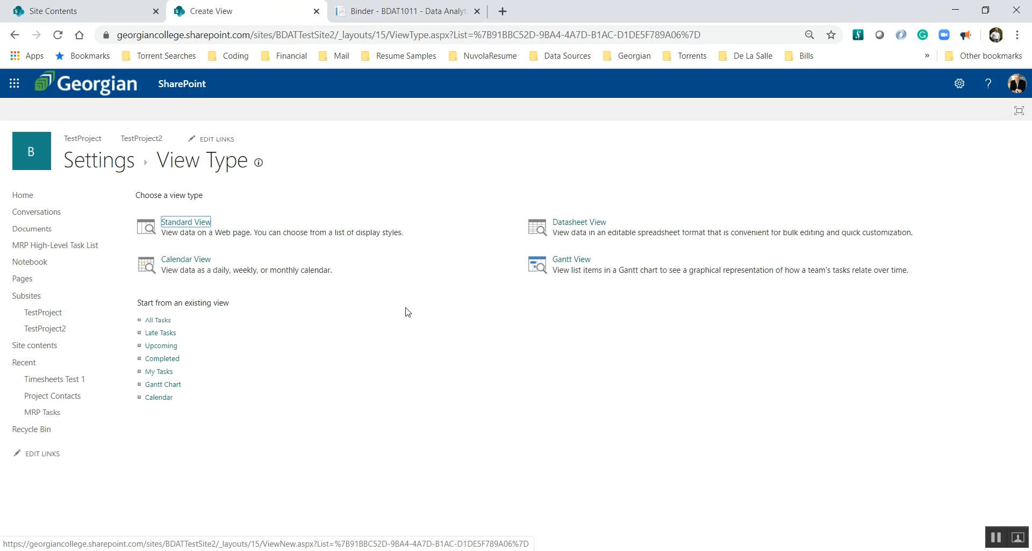
{"action": "left_click", "coordinate": [171, 352]}
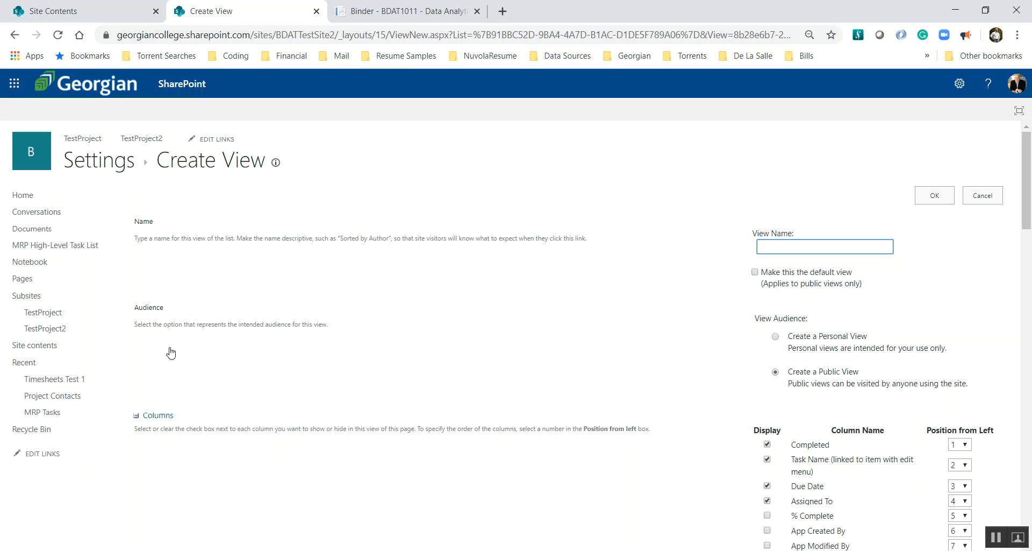
- Name the new view "Tasks This Week", as given on the Klasserom page
{"action": "left_click", "coordinate": [428, 14]}
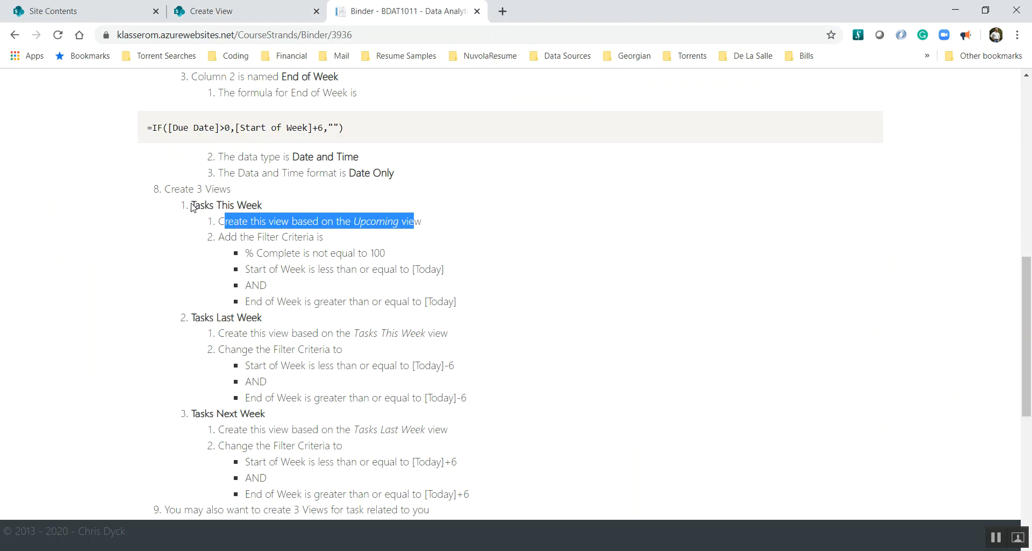
{"action": "left_click_drag", "start_coordinate": [193, 205], "coordinate": [248, 203]}
{"action": "left_click", "coordinate": [249, 10]}
{"action": "type", "text": "Tasks This Week"}
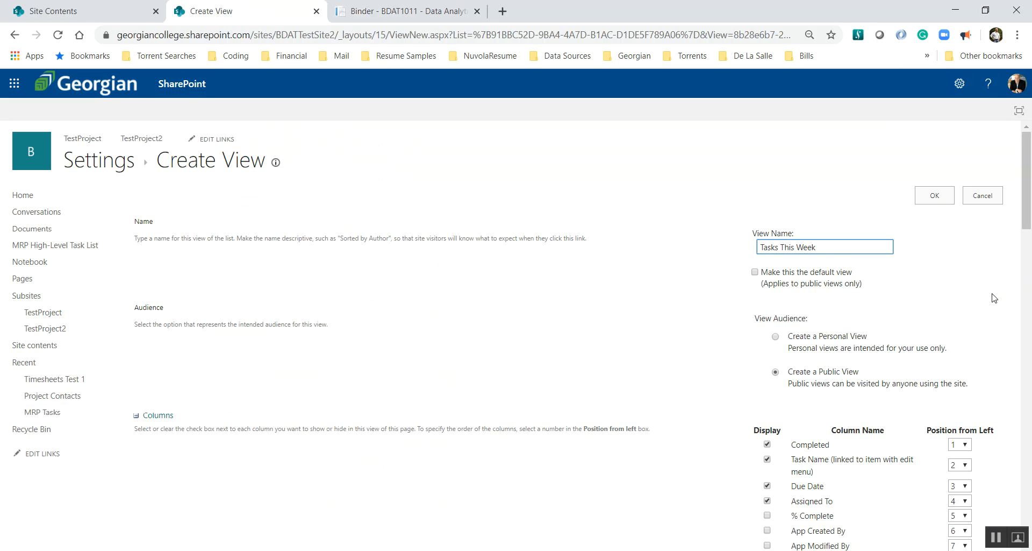
{"action": "scroll", "coordinate": [998, 279], "scroll_direction": "down", "scroll_amount": 2}
{"action": "scroll", "coordinate": [1005, 274], "scroll_direction": "down", "scroll_amount": 2}
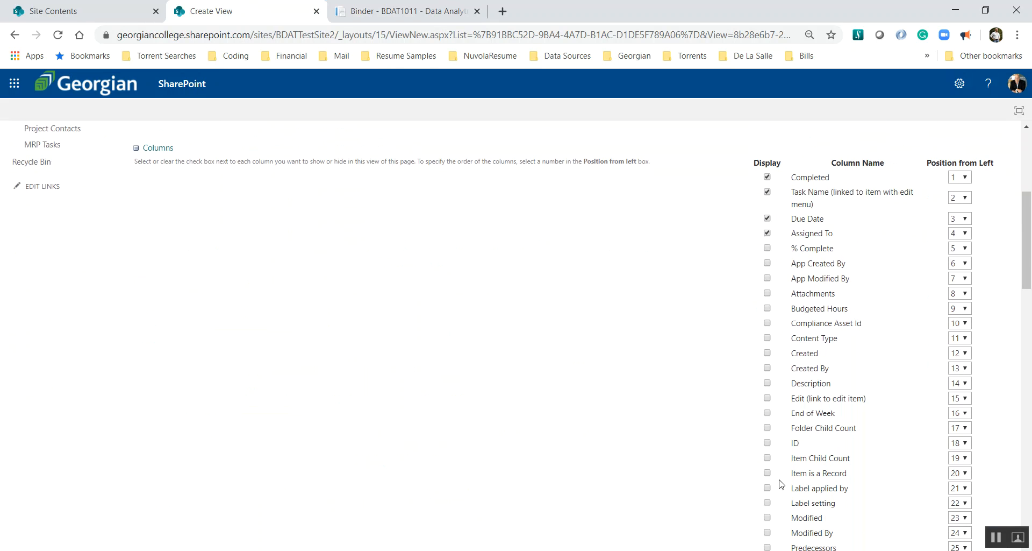
- Include the Start Date column in the Tasks This Week view and set its position from left to 3
{"action": "scroll", "coordinate": [792, 279], "scroll_direction": "down", "scroll_amount": 3}
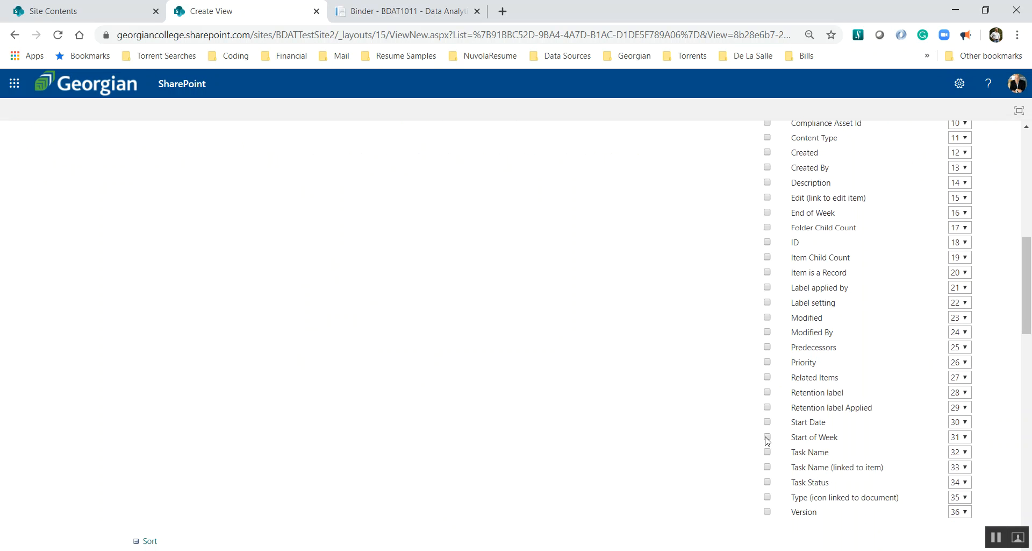
{"action": "scroll", "coordinate": [768, 440], "scroll_direction": "up", "scroll_amount": 5}
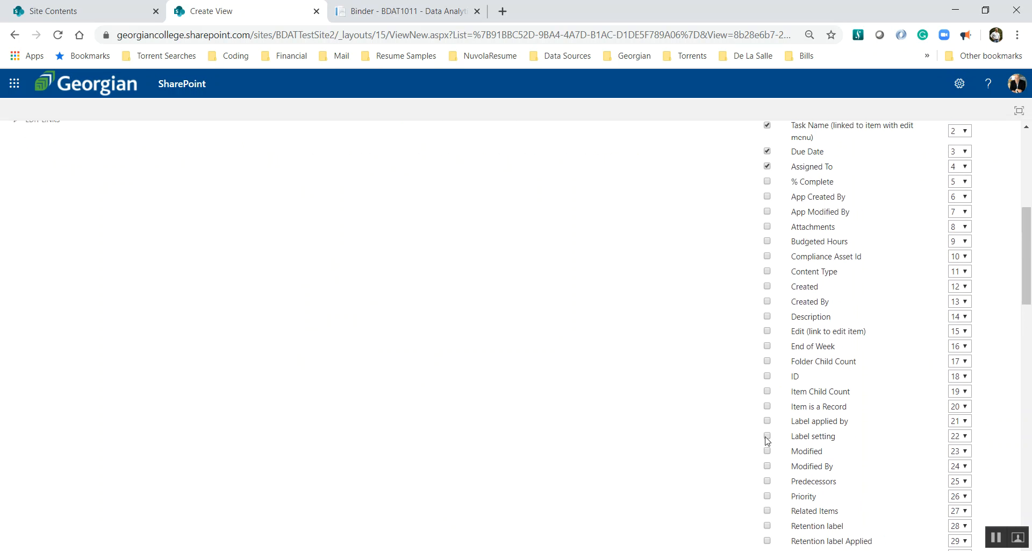
{"action": "scroll", "coordinate": [767, 440], "scroll_direction": "down", "scroll_amount": 4}
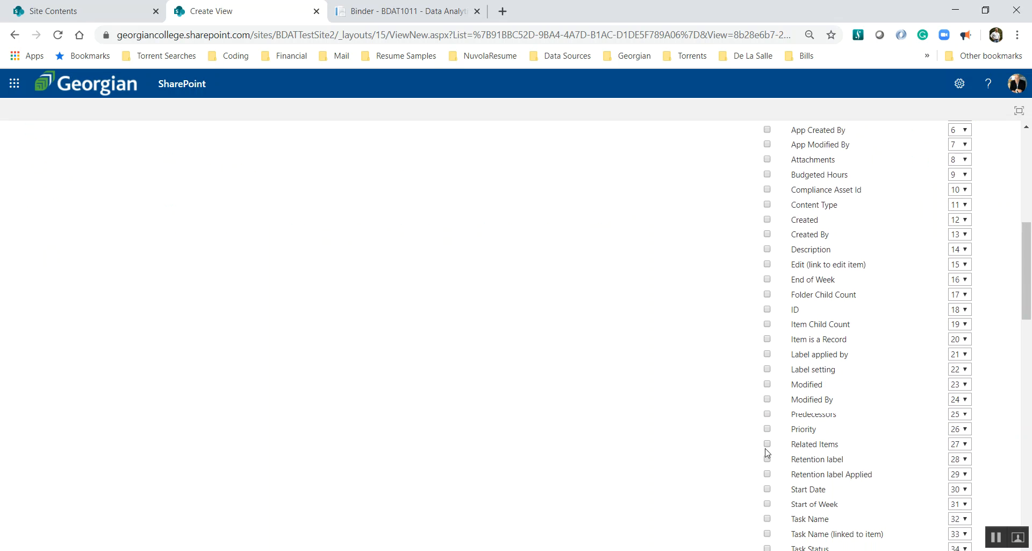
{"action": "scroll", "coordinate": [909, 471], "scroll_direction": "up", "scroll_amount": 1}
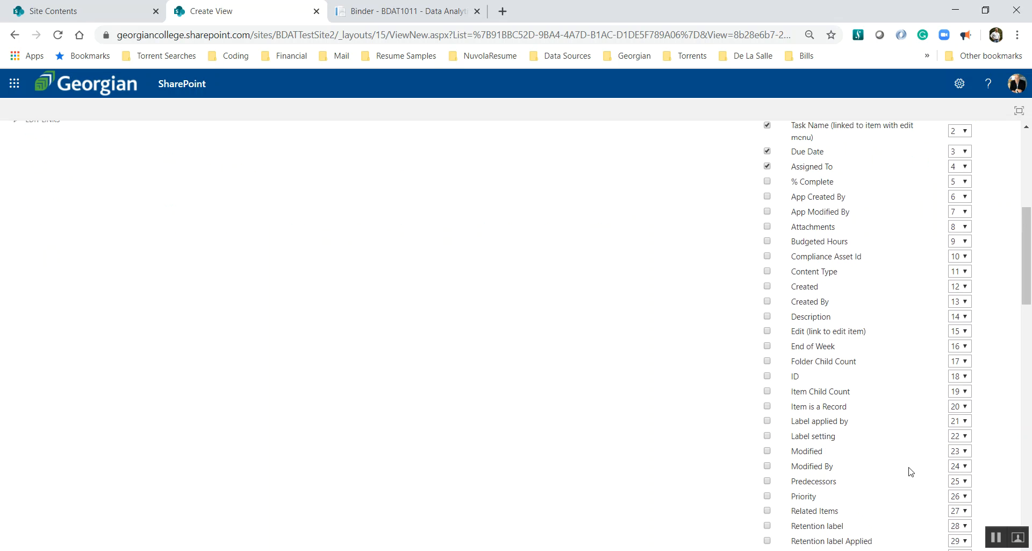
{"action": "scroll", "coordinate": [951, 503], "scroll_direction": "down", "scroll_amount": 1}
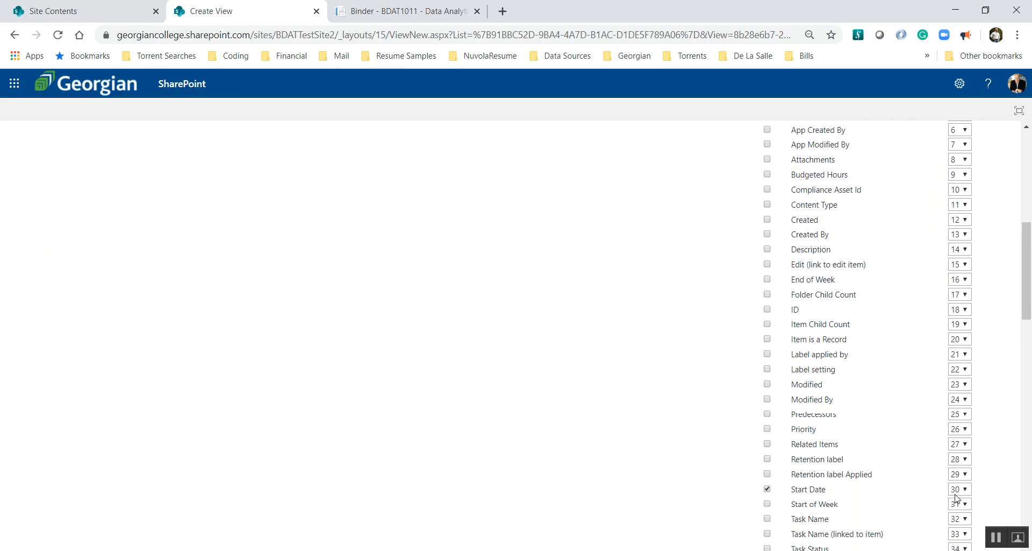
{"action": "left_click", "coordinate": [961, 490]}
{"action": "scroll", "coordinate": [963, 452], "scroll_direction": "up", "scroll_amount": 5}
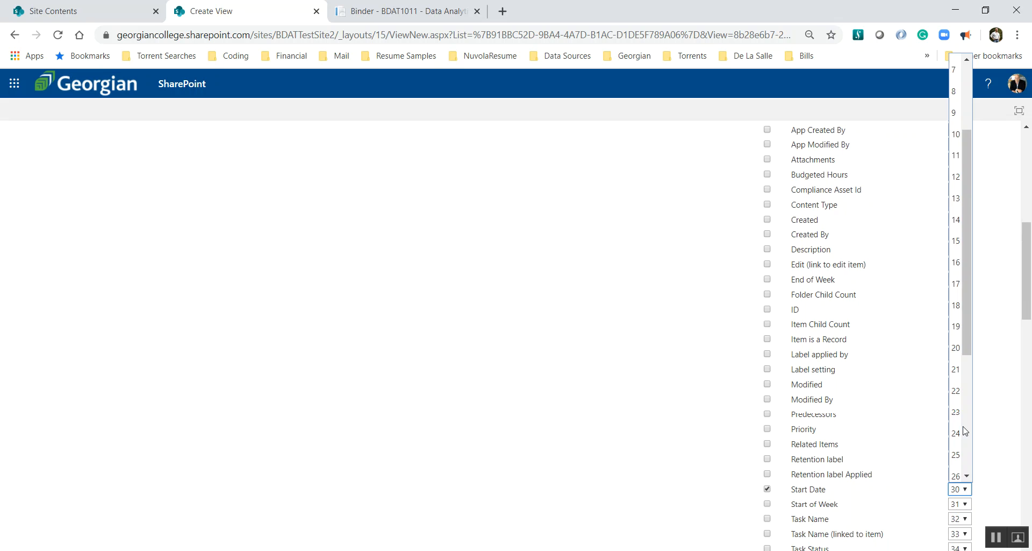
{"action": "left_click", "coordinate": [958, 107]}
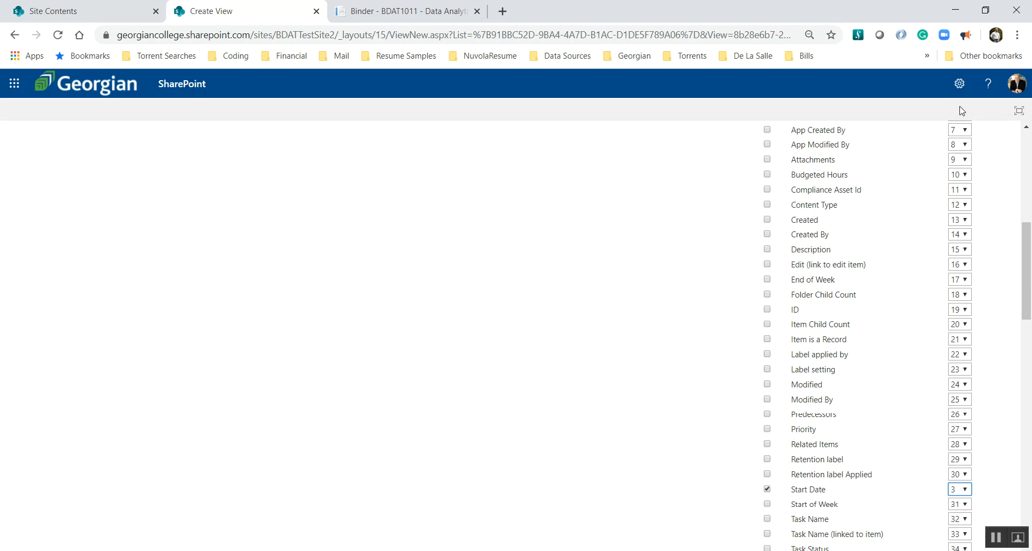
{"action": "scroll", "coordinate": [991, 176], "scroll_direction": "up", "scroll_amount": 2}
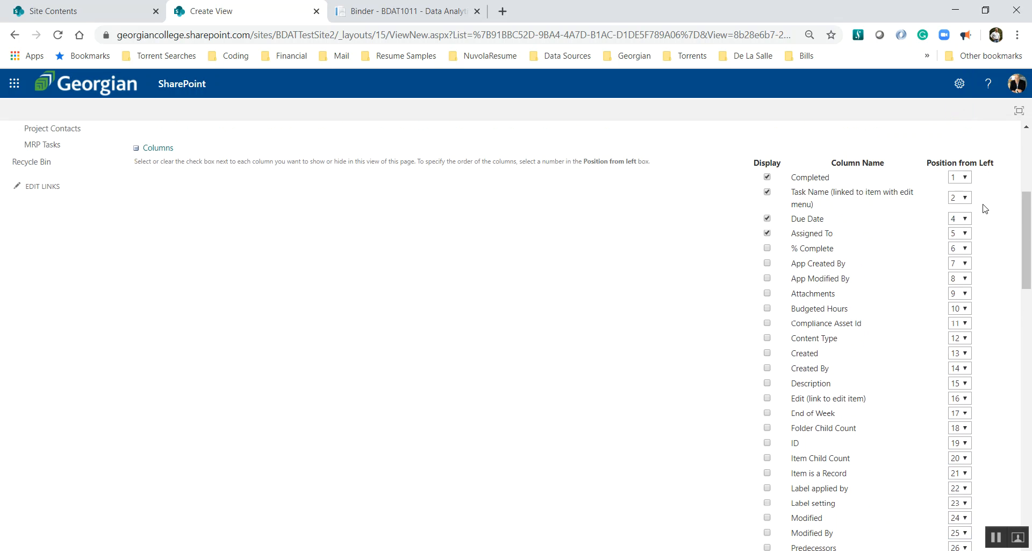
- Include the Budgeted Hours column in the Tasks This Week view
{"action": "scroll", "coordinate": [995, 230], "scroll_direction": "down", "scroll_amount": 1}
{"action": "scroll", "coordinate": [995, 229], "scroll_direction": "down", "scroll_amount": 3}
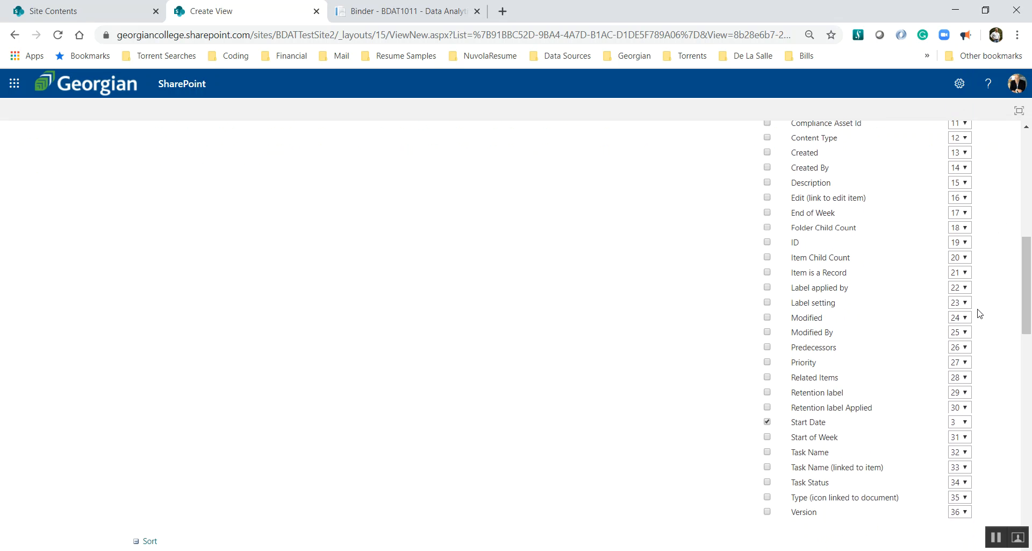
{"action": "scroll", "coordinate": [979, 313], "scroll_direction": "up", "scroll_amount": 1}
{"action": "scroll", "coordinate": [980, 314], "scroll_direction": "down", "scroll_amount": 1}
{"action": "scroll", "coordinate": [980, 314], "scroll_direction": "up", "scroll_amount": 3}
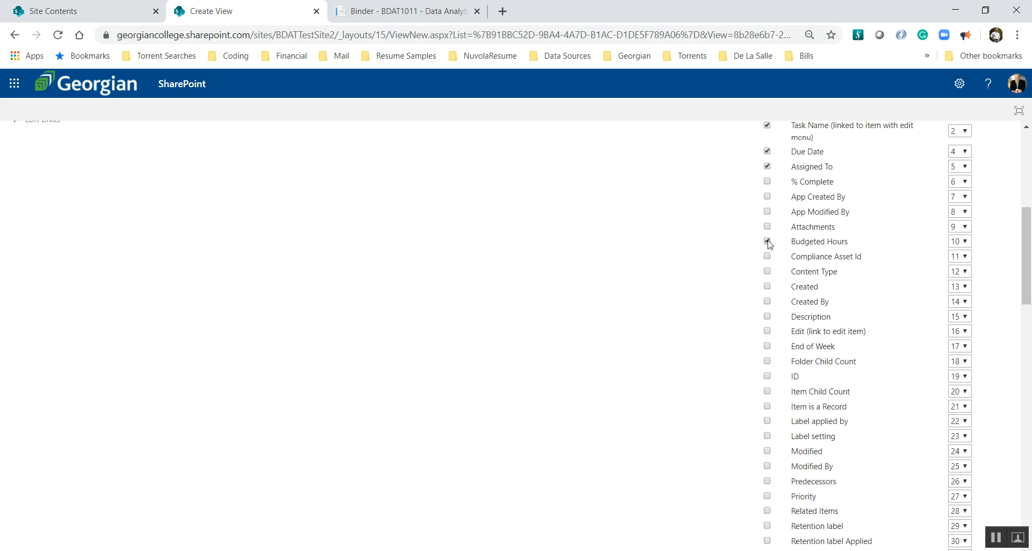
{"action": "scroll", "coordinate": [1006, 240], "scroll_direction": "up", "scroll_amount": 6}
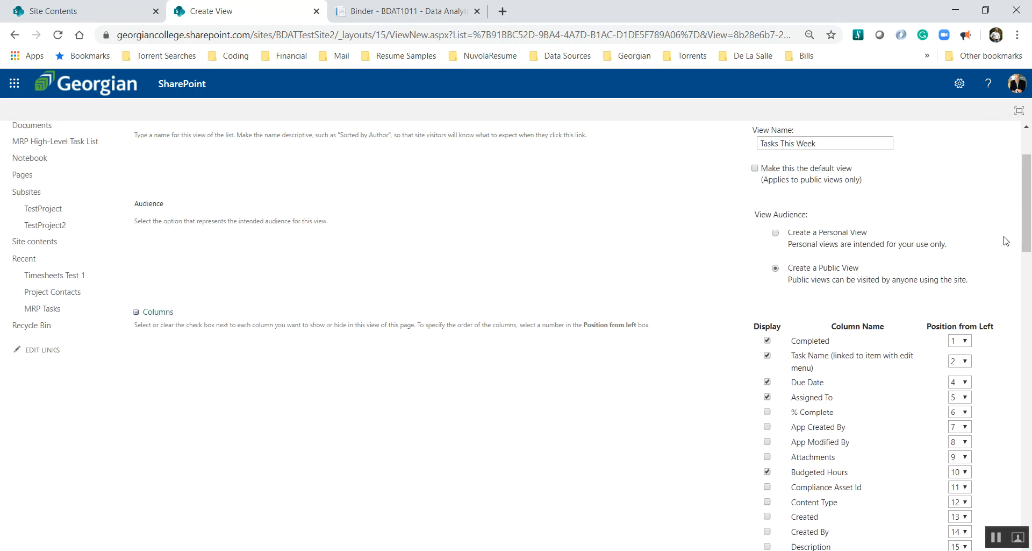
{"action": "scroll", "coordinate": [1006, 240], "scroll_direction": "down", "scroll_amount": 5}
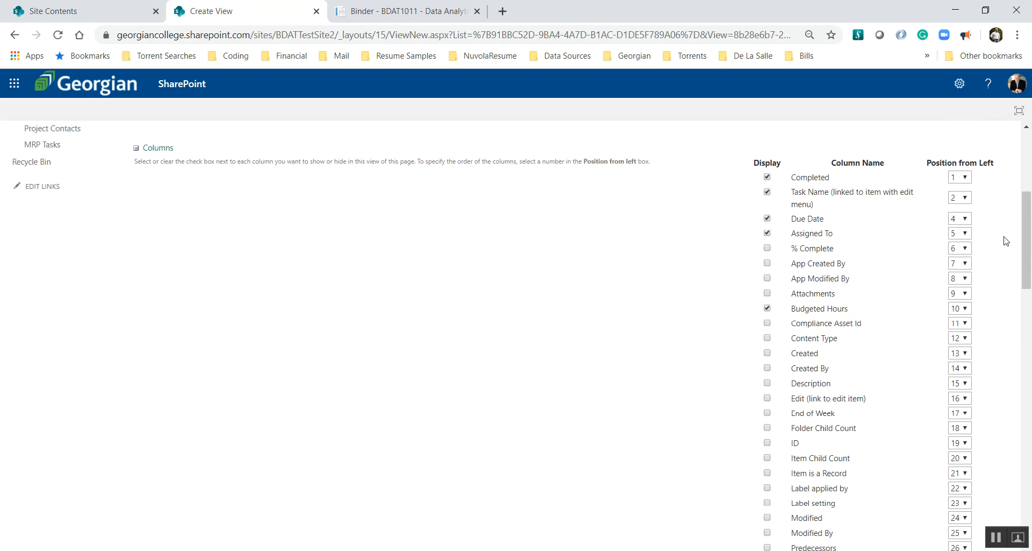
- Include the Start of Week and End of Week columns in the Tasks This Week view
{"action": "scroll", "coordinate": [1006, 240], "scroll_direction": "down", "scroll_amount": 4}
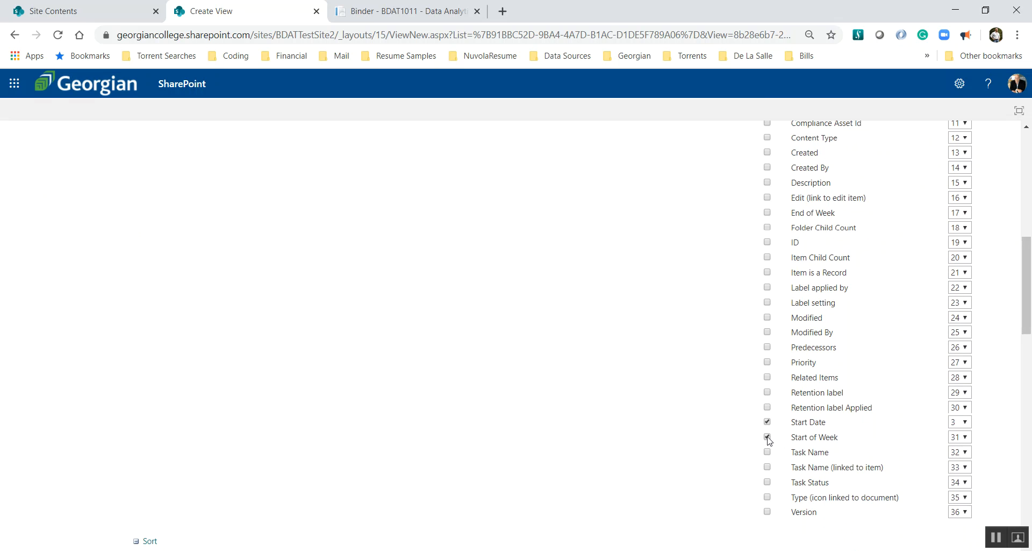
{"action": "left_click", "coordinate": [767, 213]}
{"action": "scroll", "coordinate": [1010, 205], "scroll_direction": "up", "scroll_amount": 5}
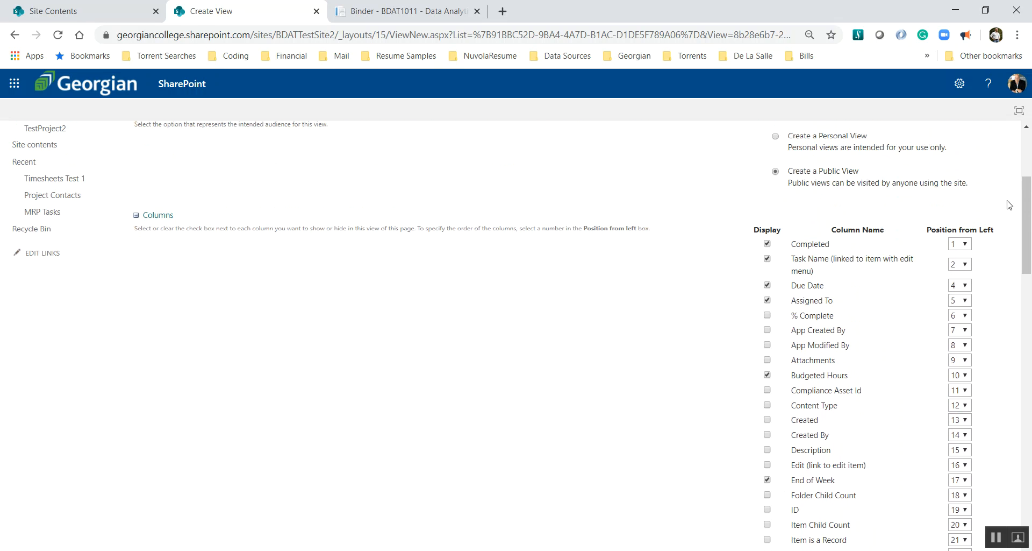
{"action": "scroll", "coordinate": [1010, 205], "scroll_direction": "up", "scroll_amount": 1}
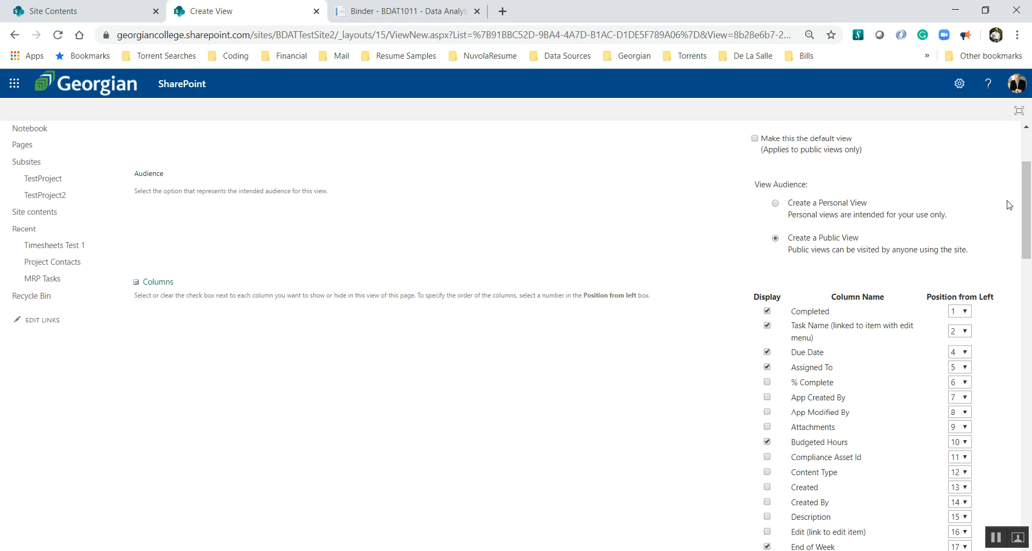
{"action": "scroll", "coordinate": [1010, 205], "scroll_direction": "down", "scroll_amount": 2}
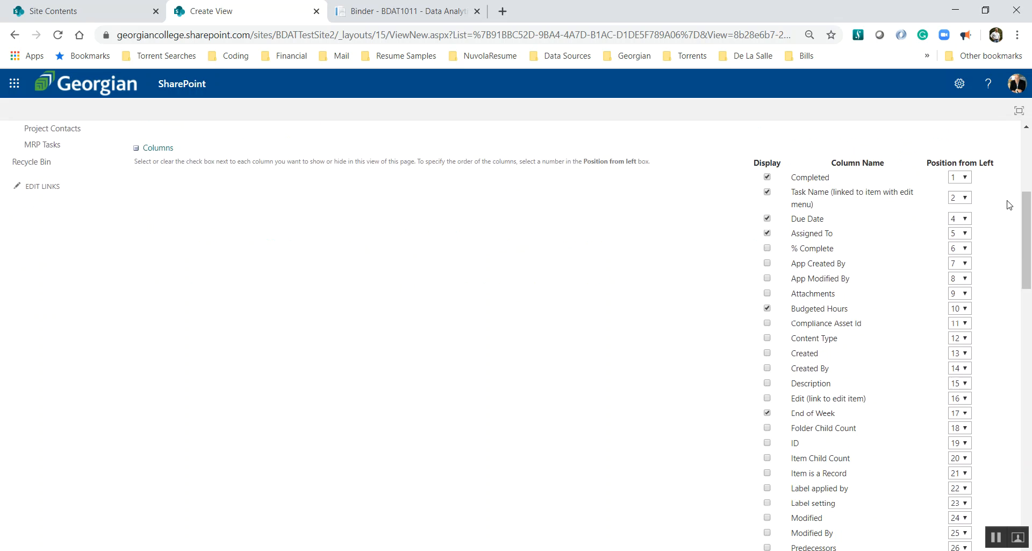
- Review the new view's sort settings and the filter conditions on % Complete and Due Date inherited from the Upcoming view
{"action": "scroll", "coordinate": [1010, 205], "scroll_direction": "down", "scroll_amount": 4}
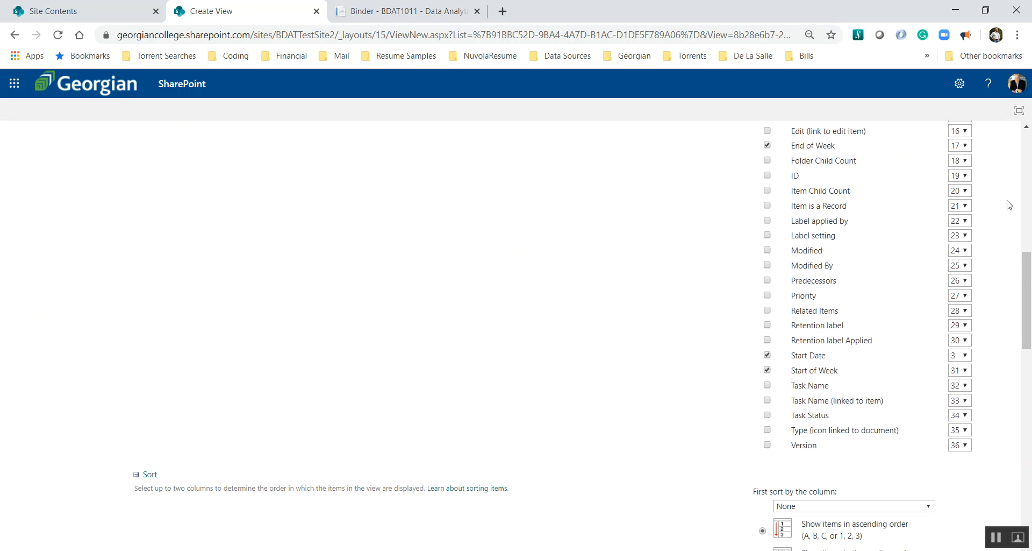
{"action": "scroll", "coordinate": [1009, 205], "scroll_direction": "down", "scroll_amount": 3}
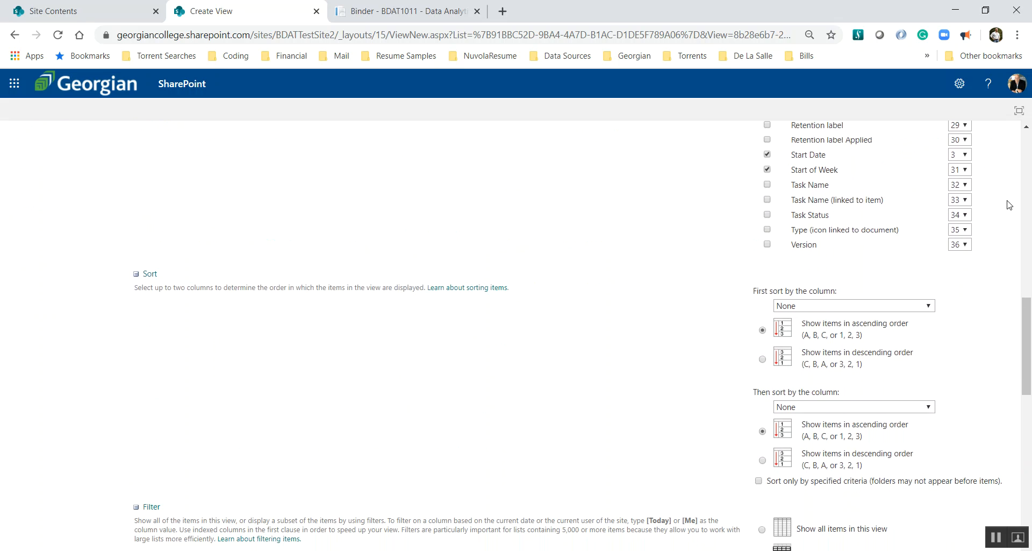
{"action": "scroll", "coordinate": [1010, 205], "scroll_direction": "down", "scroll_amount": 4}
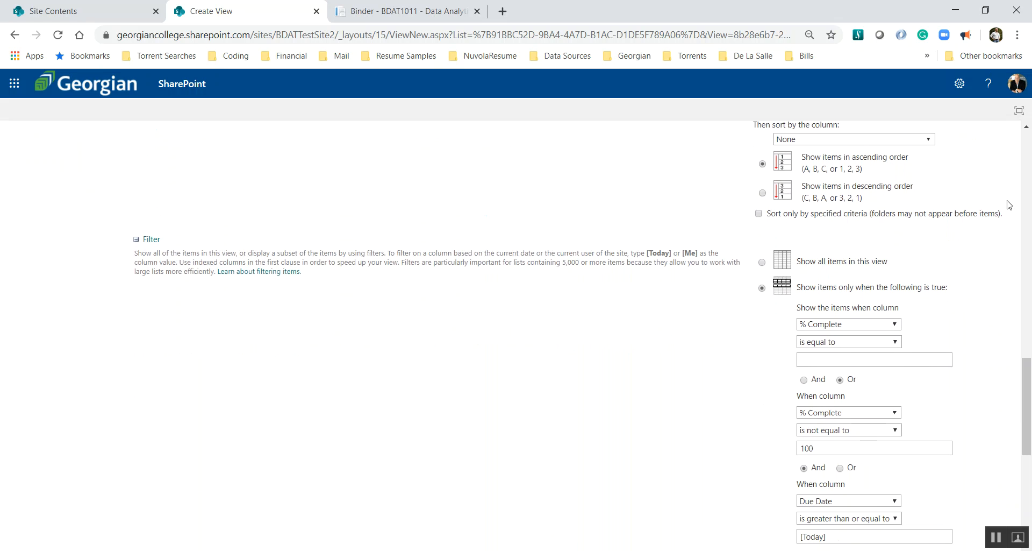
{"action": "scroll", "coordinate": [1009, 204], "scroll_direction": "down", "scroll_amount": 1}
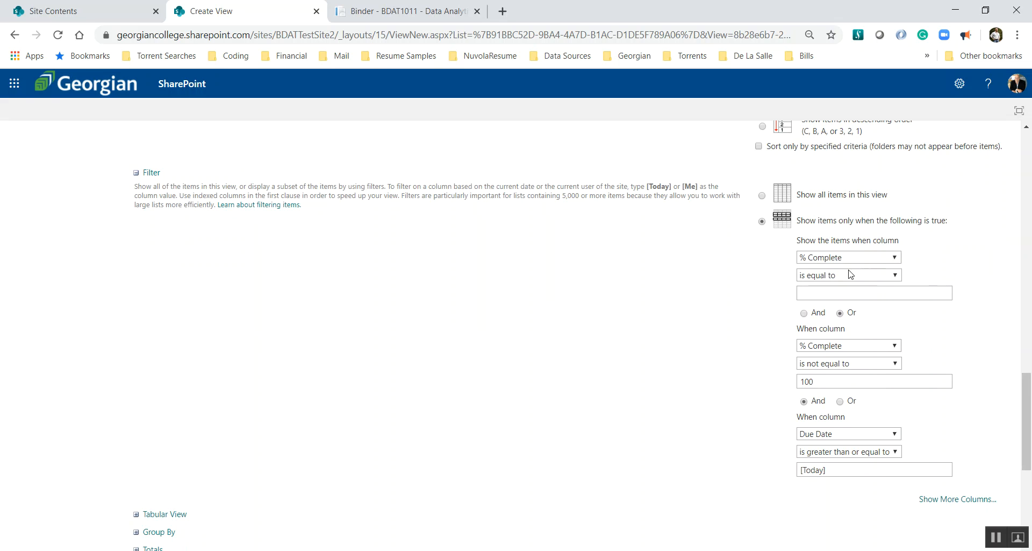
{"action": "left_click", "coordinate": [808, 291]}
{"action": "left_click", "coordinate": [809, 291]}
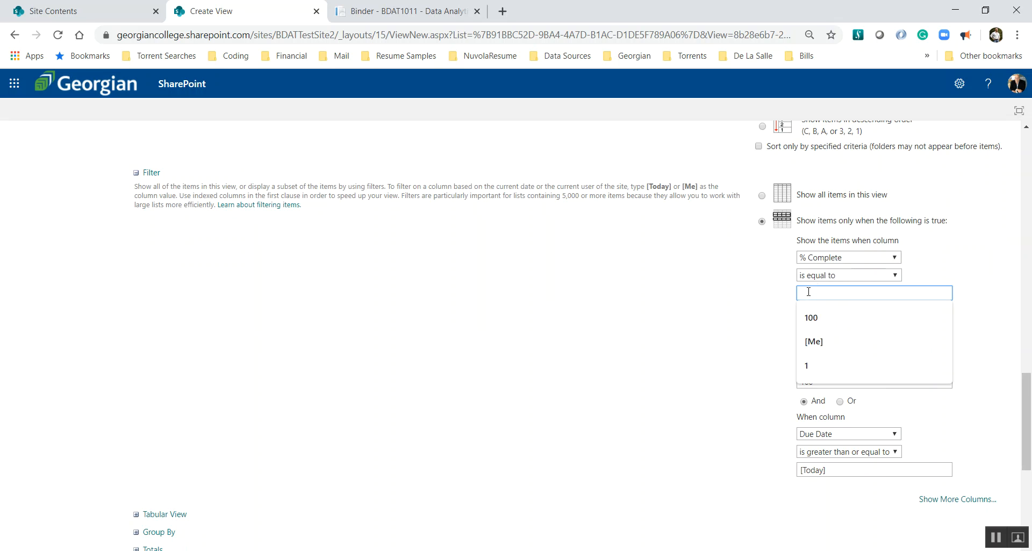
{"action": "left_click", "coordinate": [920, 264]}
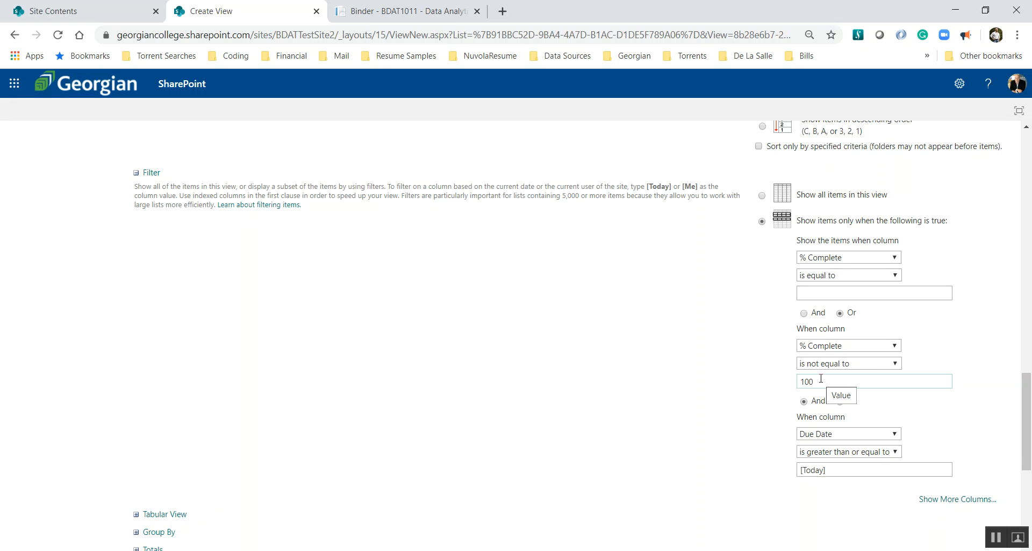
{"action": "scroll", "coordinate": [963, 433], "scroll_direction": "down", "scroll_amount": 3}
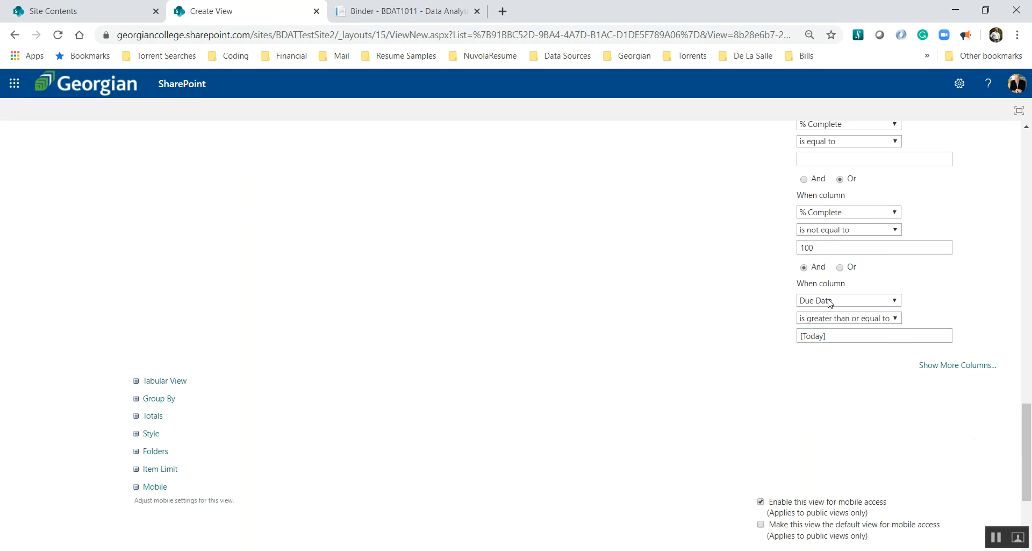
- Check the Tasks This Week filter criteria on the Klasserom page and change the third filter condition's column to Start of Week
{"action": "left_click", "coordinate": [388, 16]}
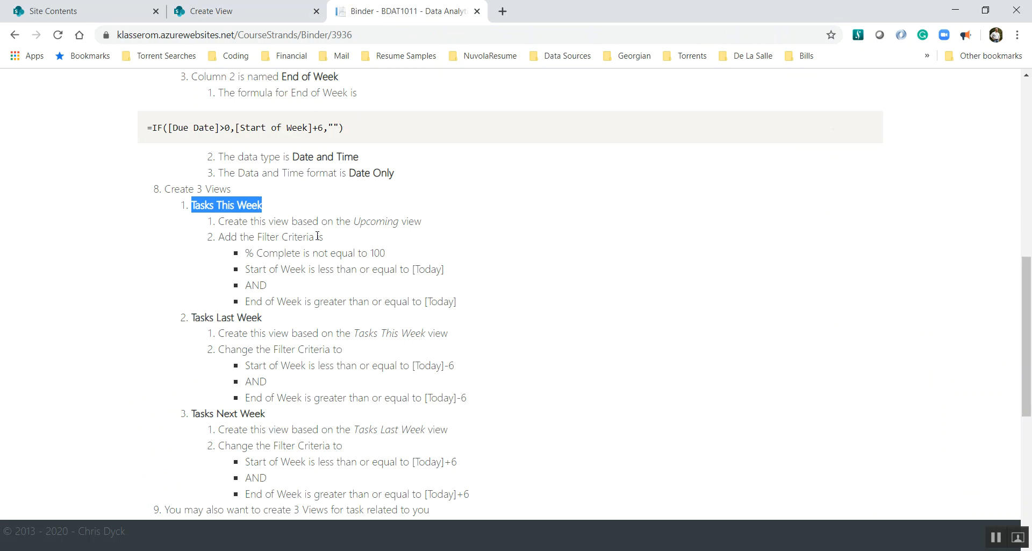
{"action": "triple_click", "coordinate": [258, 253]}
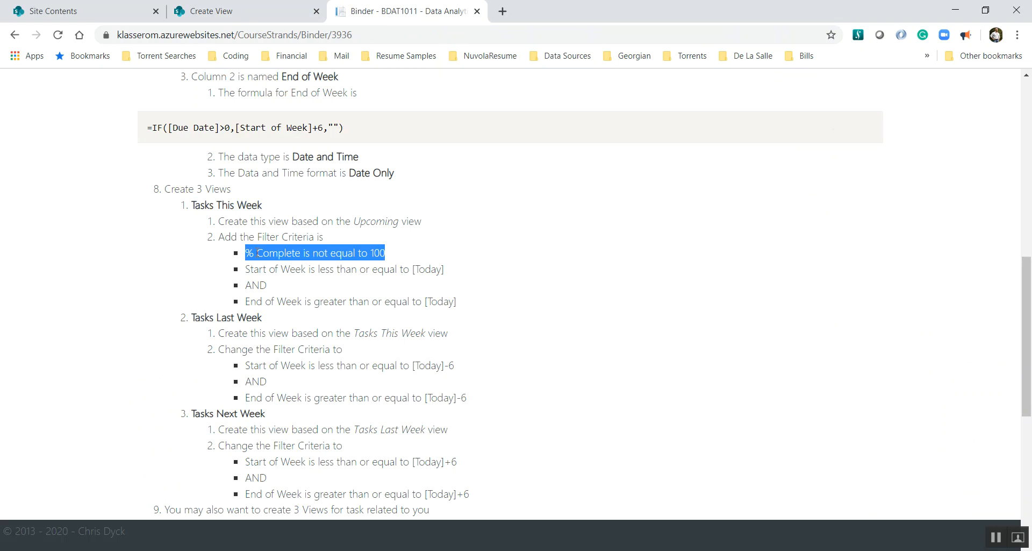
{"action": "left_click", "coordinate": [412, 242]}
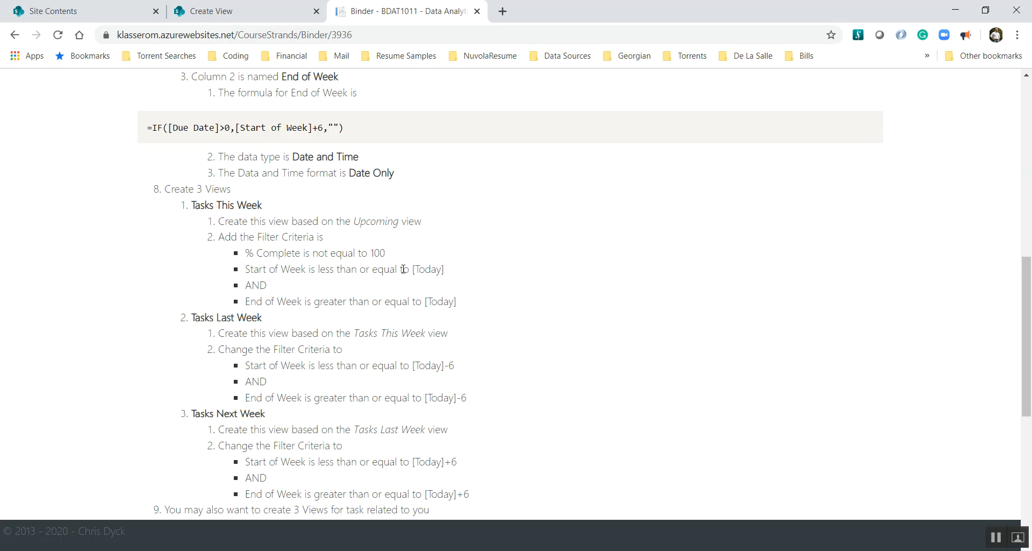
{"action": "left_click", "coordinate": [231, 11]}
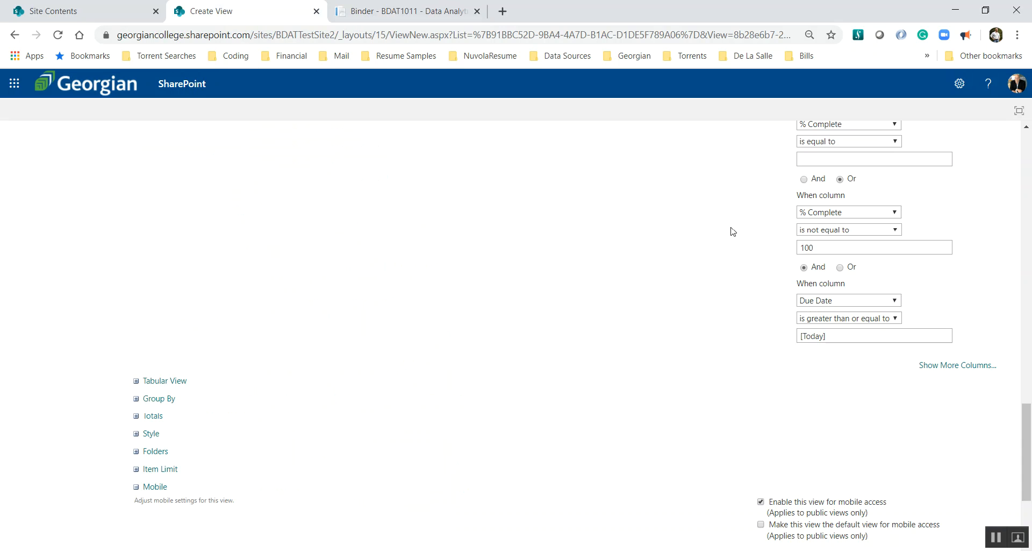
{"action": "left_click", "coordinate": [858, 303]}
{"action": "scroll", "coordinate": [862, 244], "scroll_direction": "down", "scroll_amount": 5}
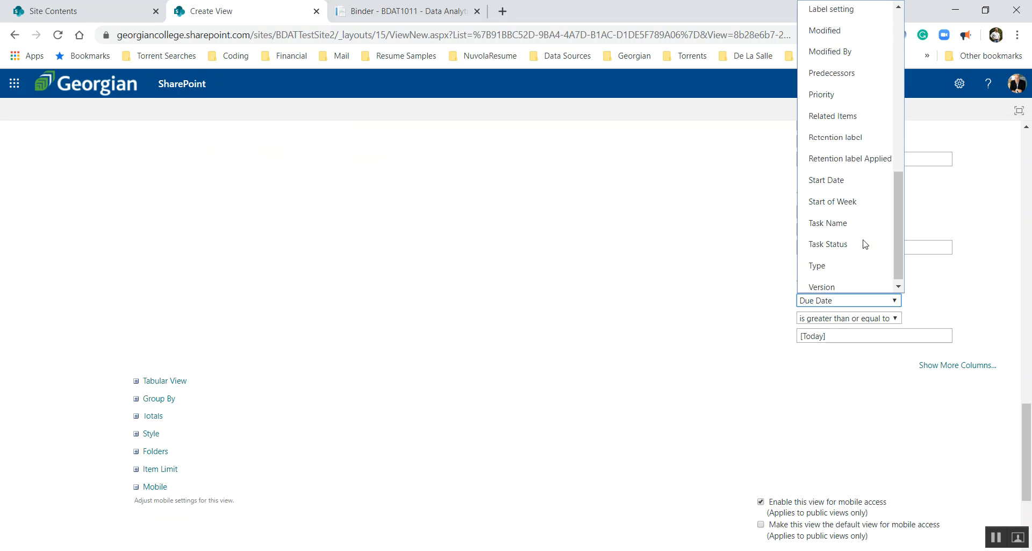
{"action": "left_click", "coordinate": [848, 201]}
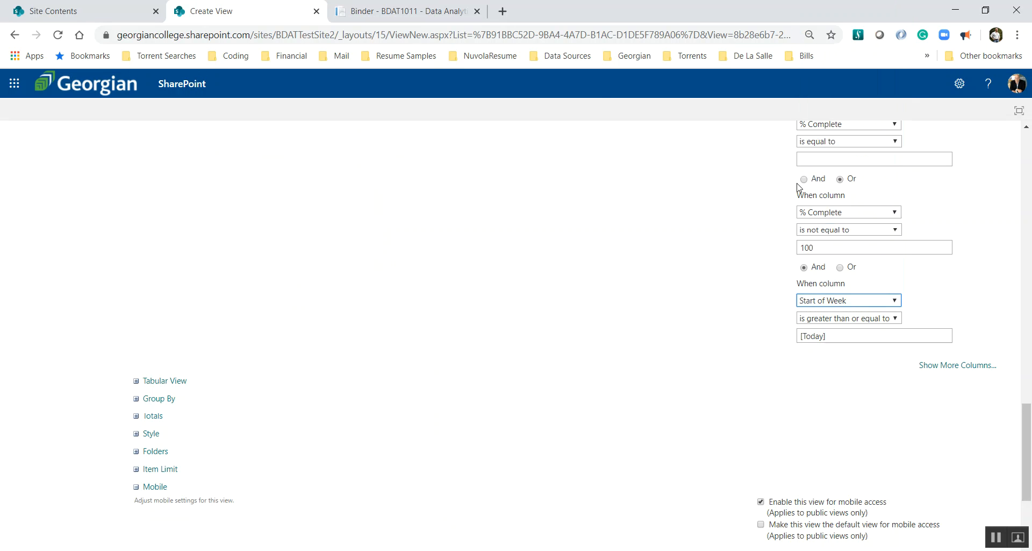
- Set the Start of Week filter condition to "is less than or equal to" [Today], following the Klasserom instructions
{"action": "left_click", "coordinate": [379, 11]}
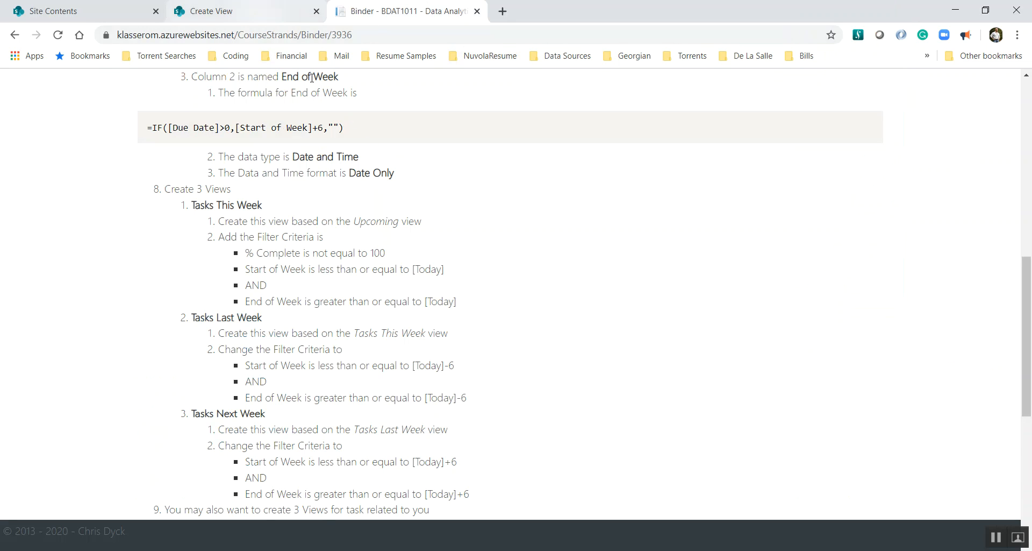
{"action": "left_click_drag", "start_coordinate": [450, 270], "coordinate": [412, 267]}
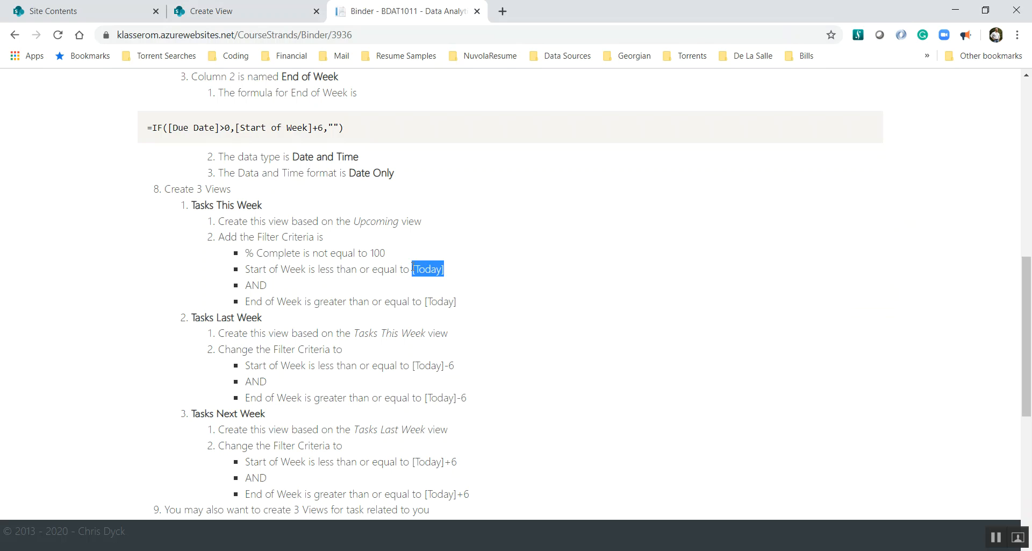
{"action": "left_click", "coordinate": [306, 17]}
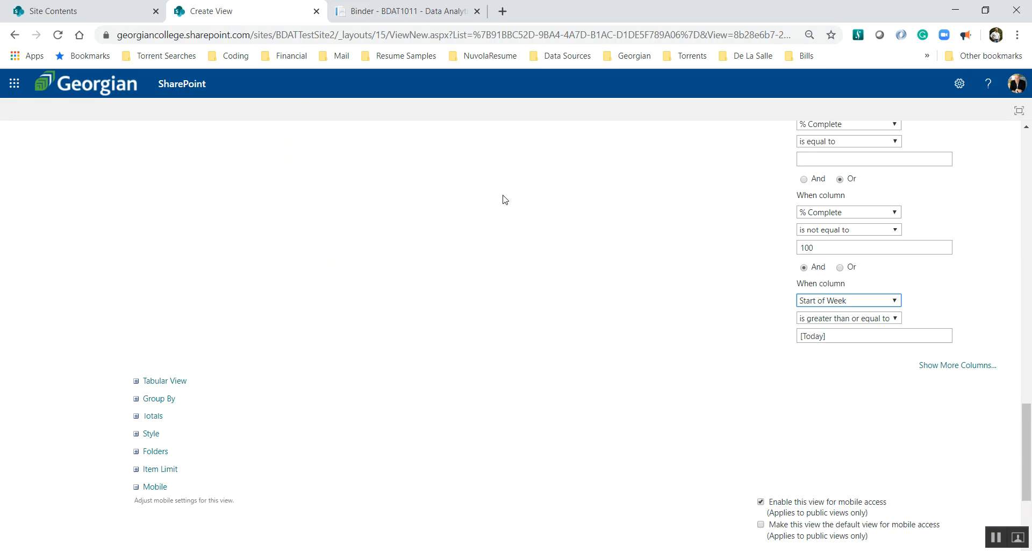
{"action": "left_click", "coordinate": [806, 320]}
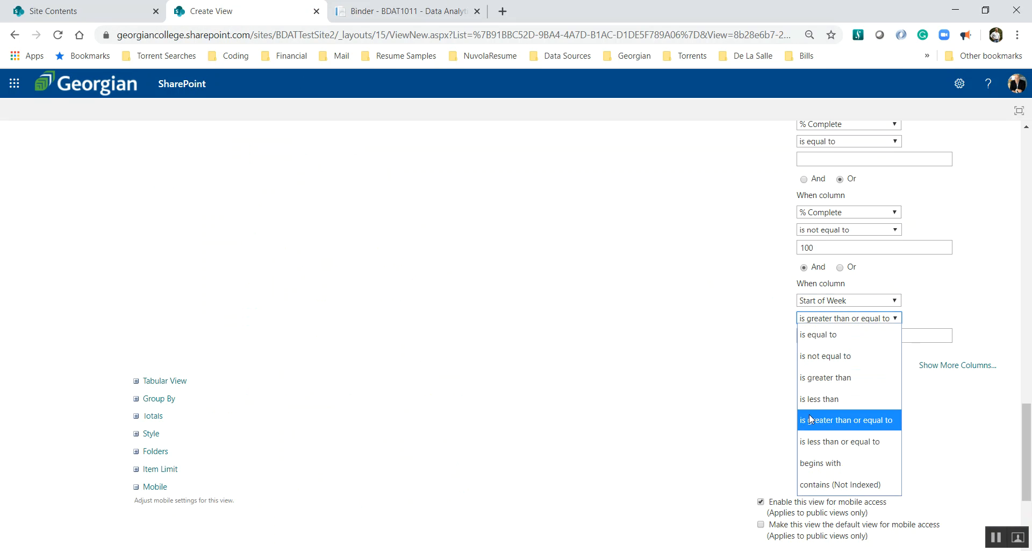
{"action": "left_click", "coordinate": [822, 446]}
{"action": "left_click", "coordinate": [825, 338]}
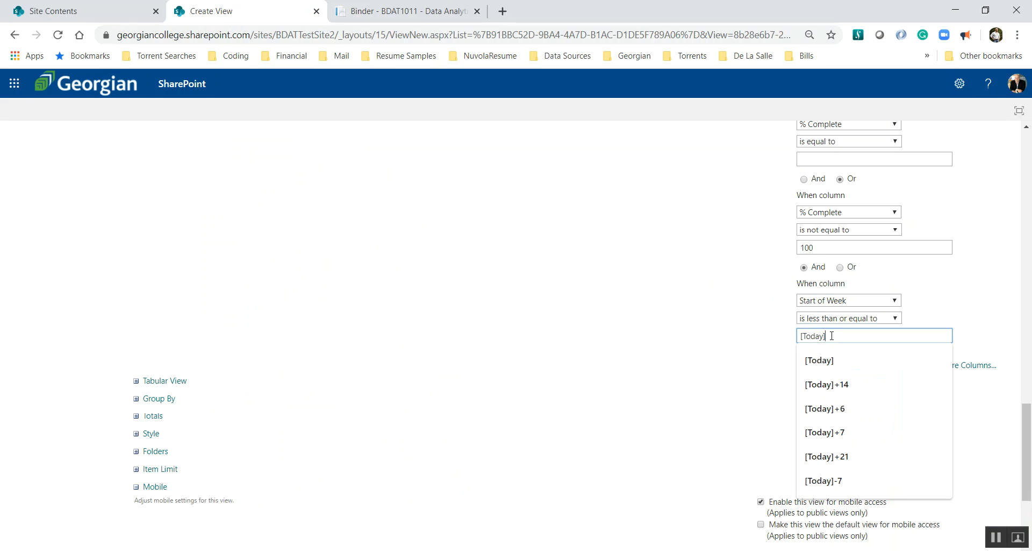
{"action": "left_click", "coordinate": [776, 333]}
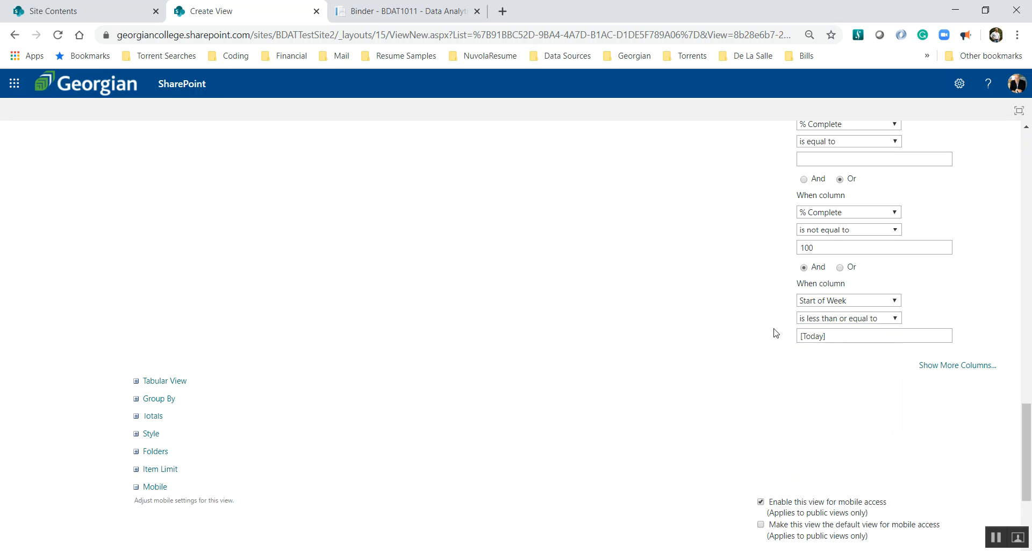
- Add a fourth filter condition on the End of Week column, joined to the Start of Week condition with And
{"action": "left_click", "coordinate": [406, 11]}
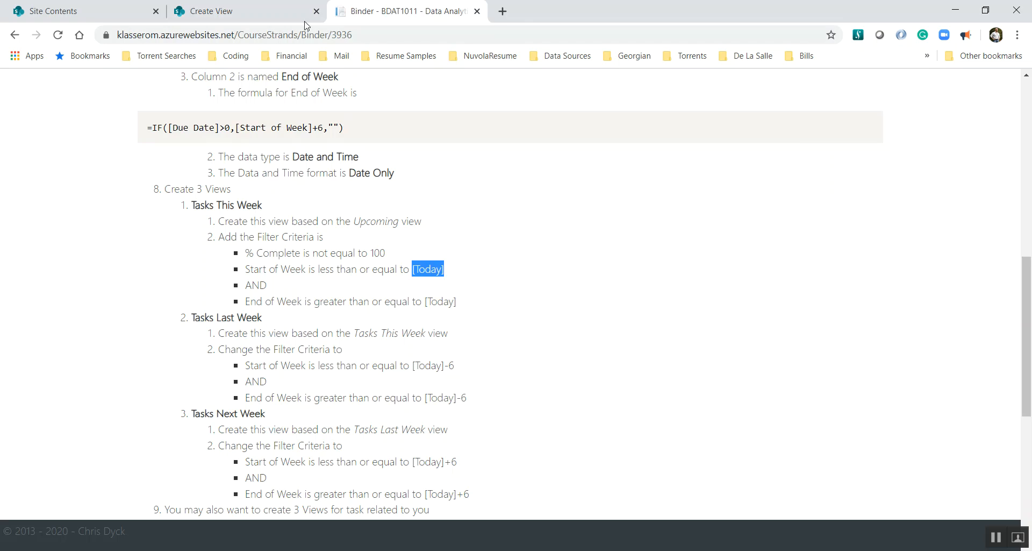
{"action": "left_click", "coordinate": [269, 15]}
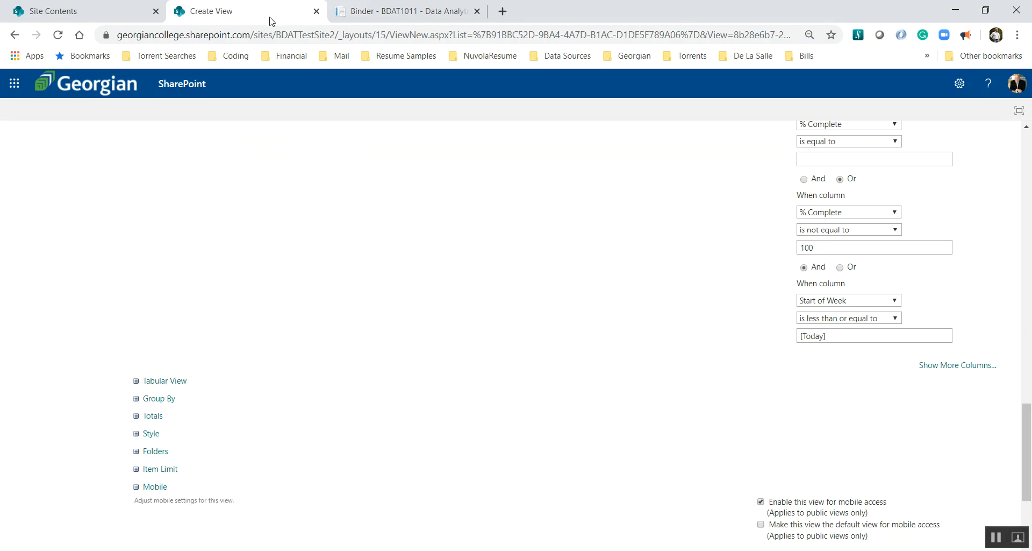
{"action": "left_click", "coordinate": [948, 371]}
{"action": "scroll", "coordinate": [948, 371], "scroll_direction": "up", "scroll_amount": 2}
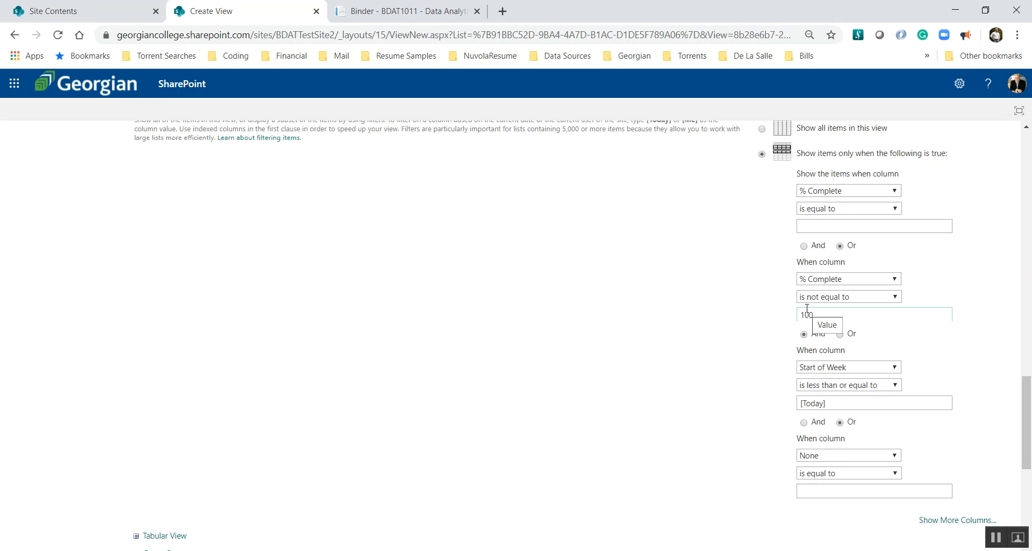
{"action": "scroll", "coordinate": [912, 298], "scroll_direction": "down", "scroll_amount": 2}
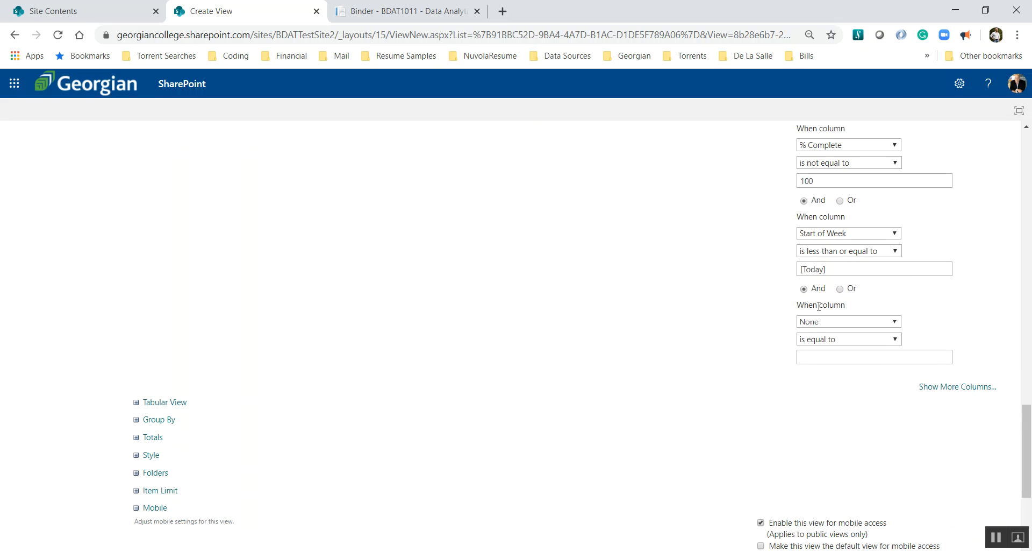
{"action": "left_click", "coordinate": [821, 323]}
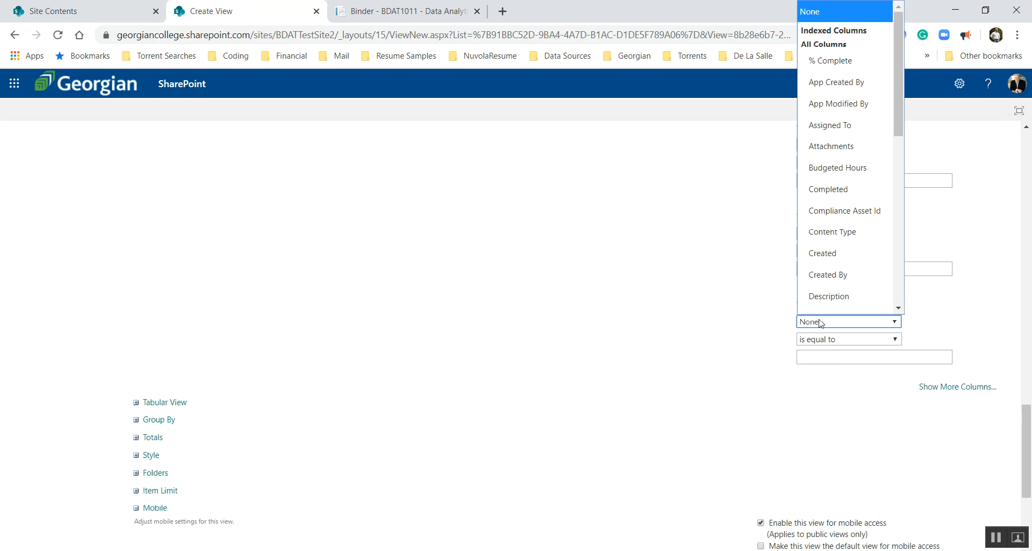
{"action": "scroll", "coordinate": [830, 258], "scroll_direction": "down", "scroll_amount": 3}
{"action": "left_click", "coordinate": [842, 191]}
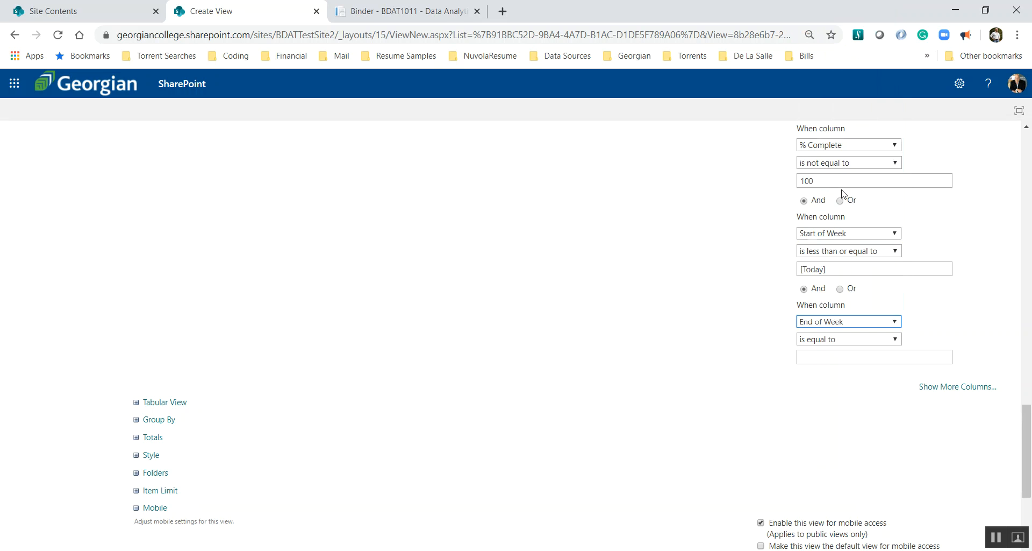
- Set the End of Week filter condition to "is greater than or equal to" [Today], following the Klasserom instructions
{"action": "left_click", "coordinate": [355, 11]}
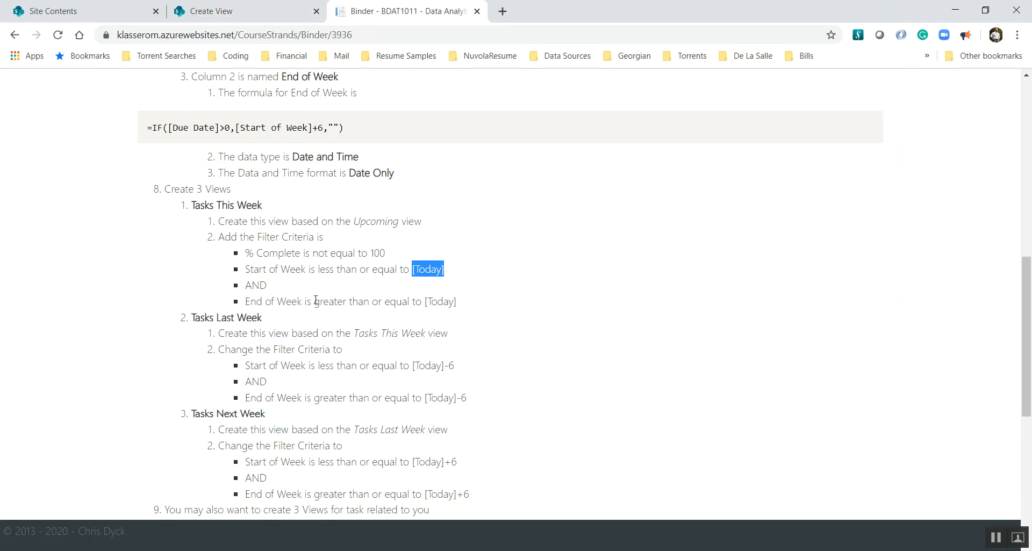
{"action": "left_click", "coordinate": [247, 10]}
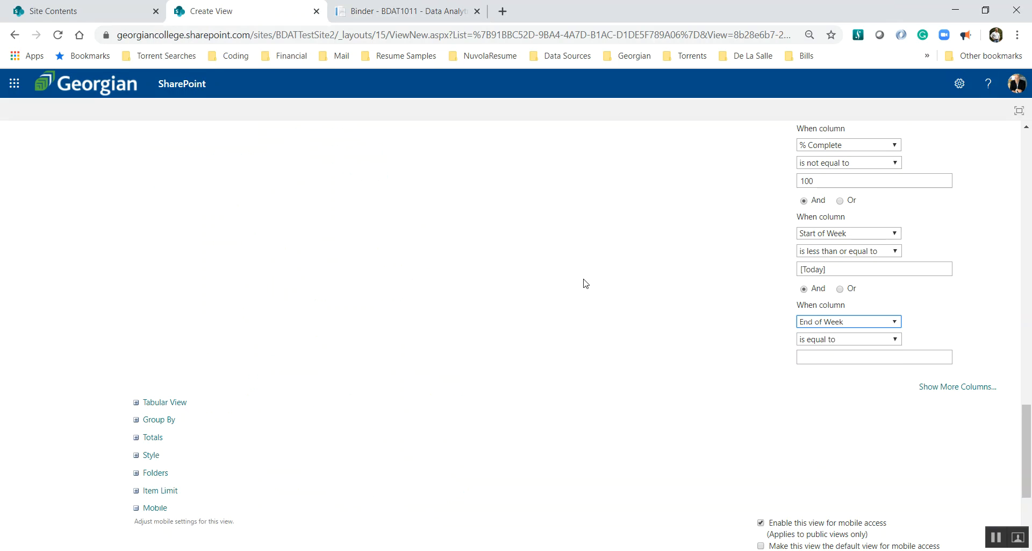
{"action": "left_click", "coordinate": [822, 342]}
{"action": "left_click", "coordinate": [823, 441]}
{"action": "left_click", "coordinate": [821, 356]}
{"action": "type", "text": "[Today]"}
{"action": "left_click", "coordinate": [758, 335]}
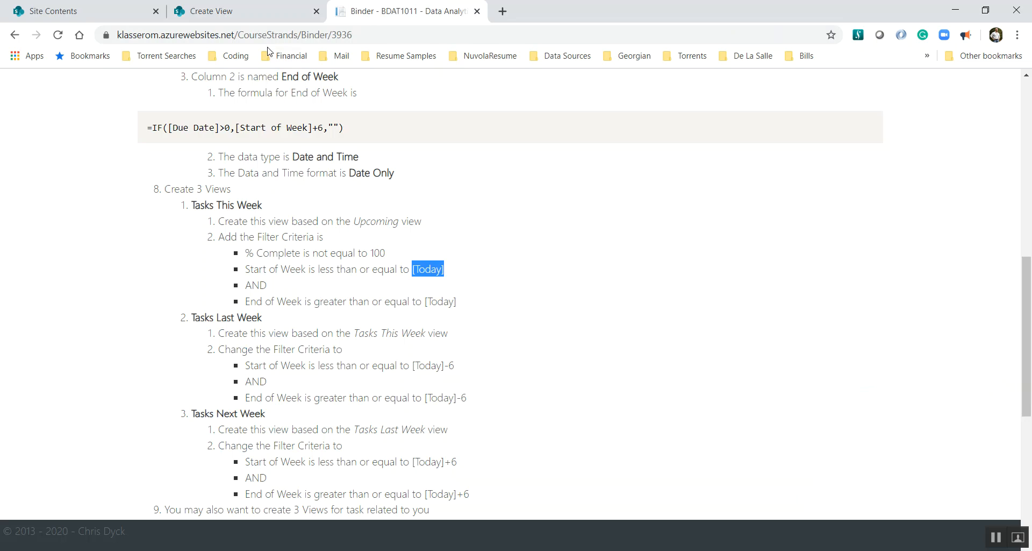
- Save the Tasks This Week view with its completed filter conditions
{"action": "left_click", "coordinate": [260, 12]}
{"action": "scroll", "coordinate": [879, 440], "scroll_direction": "down", "scroll_amount": 1}
{"action": "scroll", "coordinate": [880, 440], "scroll_direction": "down", "scroll_amount": 3}
{"action": "left_click", "coordinate": [933, 488]}
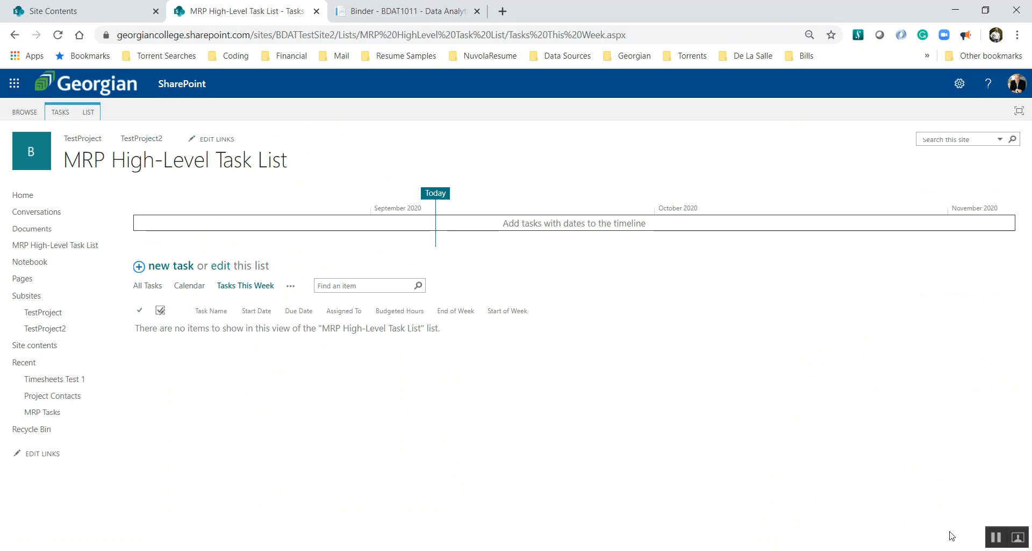
{"action": "left_click", "coordinate": [998, 539]}
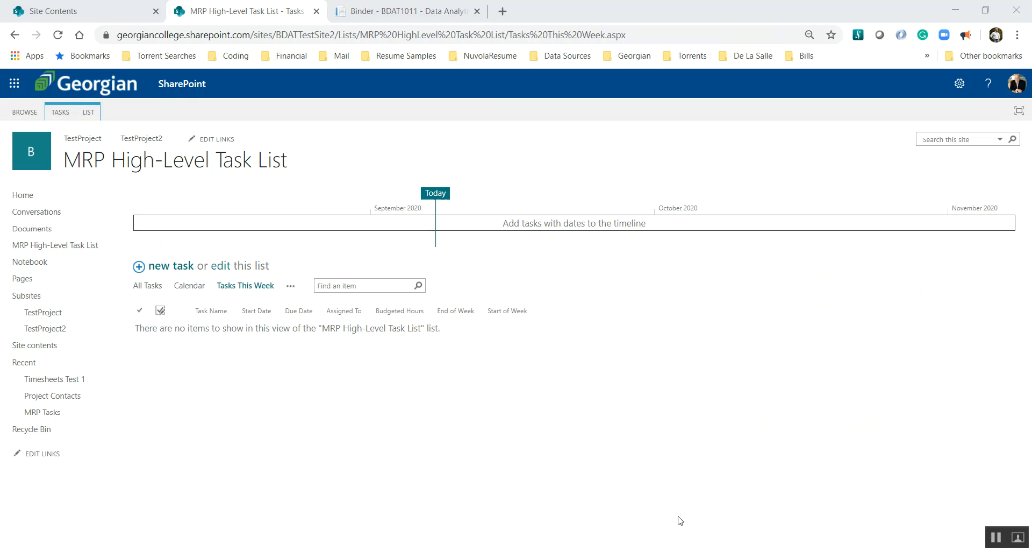
{"action": "left_click", "coordinate": [584, 351]}
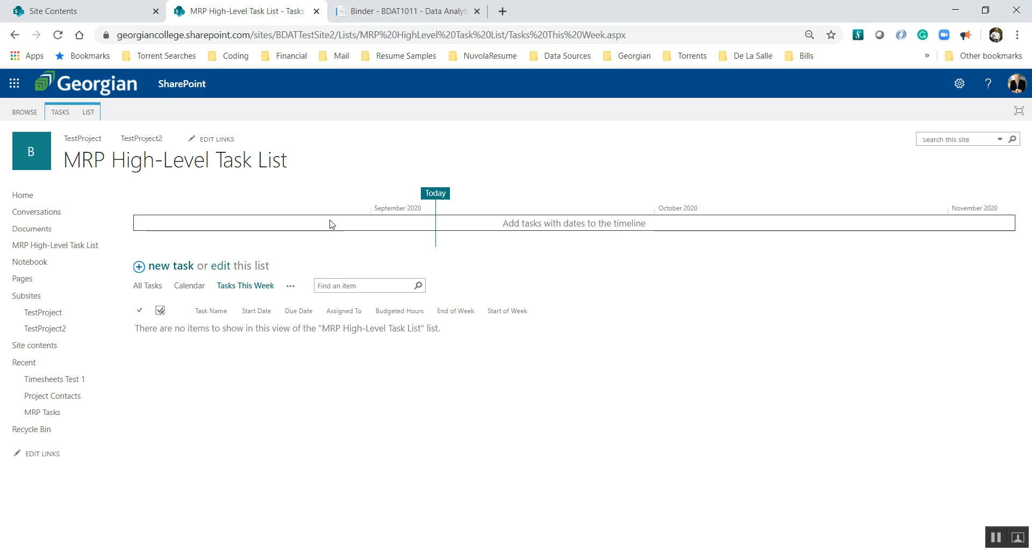
- Check the Tasks Last Week instructions on the Klasserom page and start a new view based on the existing Tasks This Week view
{"action": "left_click", "coordinate": [355, 15]}
{"action": "scroll", "coordinate": [342, 147], "scroll_direction": "down", "scroll_amount": 2}
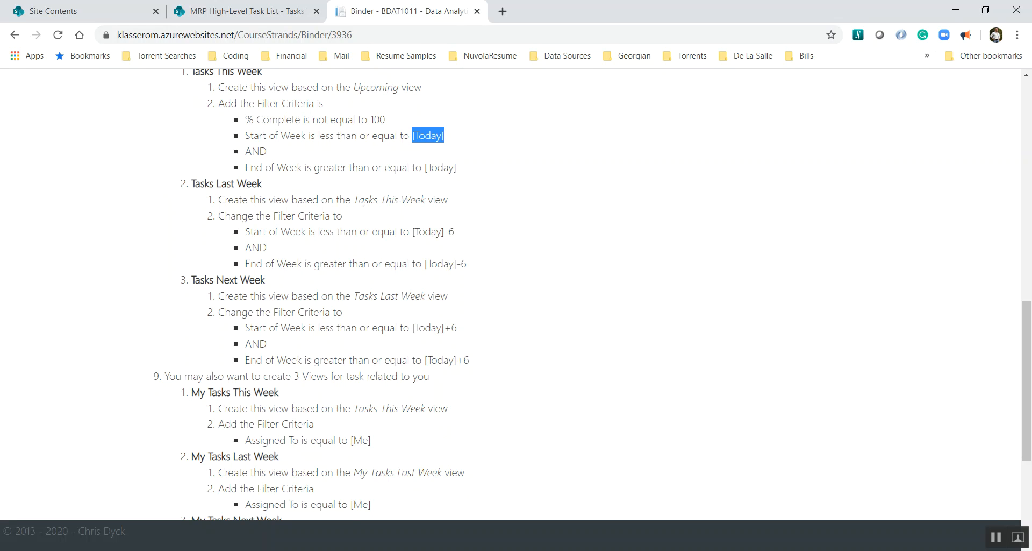
{"action": "left_click", "coordinate": [239, 10]}
{"action": "left_click", "coordinate": [87, 115]}
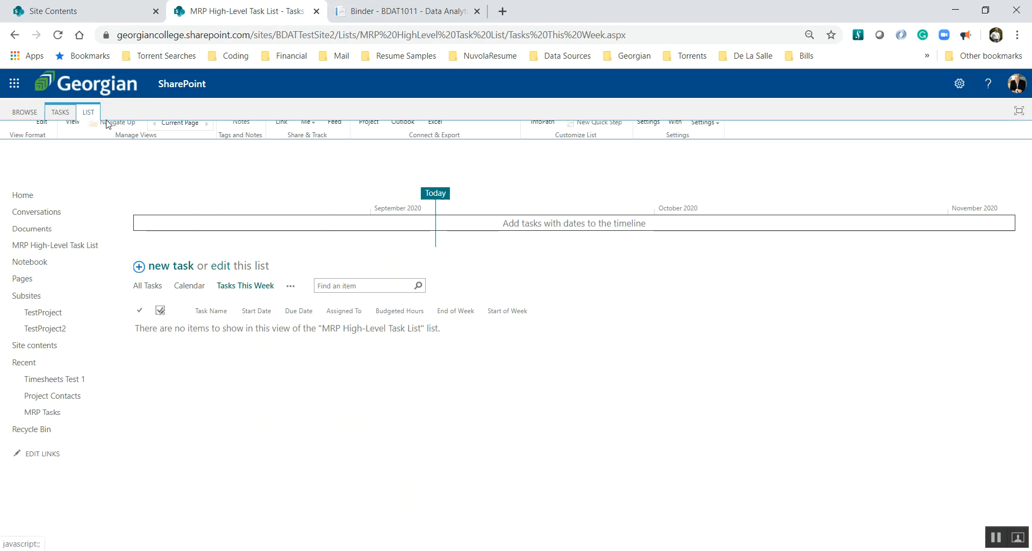
{"action": "left_click", "coordinate": [651, 142]}
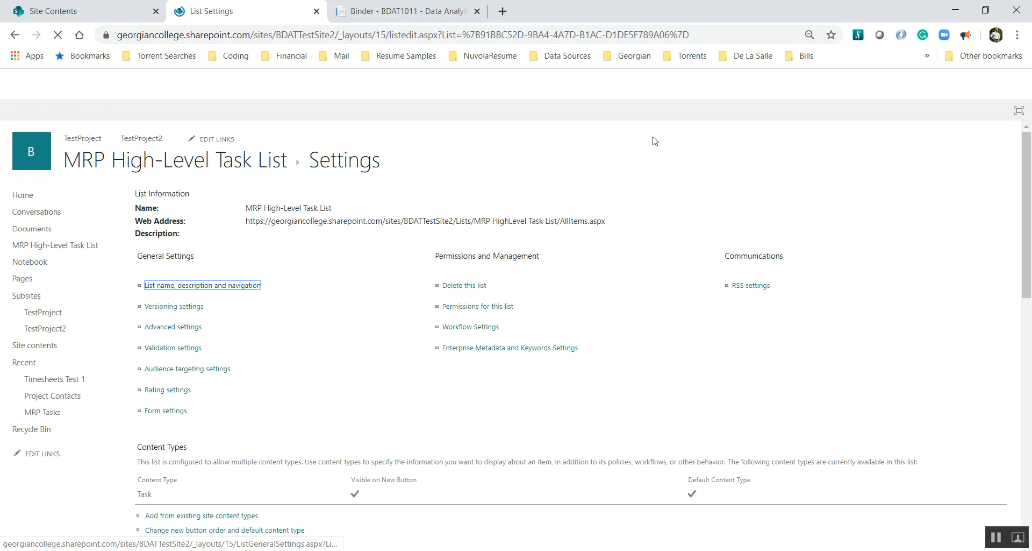
{"action": "scroll", "coordinate": [628, 297], "scroll_direction": "down", "scroll_amount": 10}
{"action": "scroll", "coordinate": [631, 298], "scroll_direction": "down", "scroll_amount": 2}
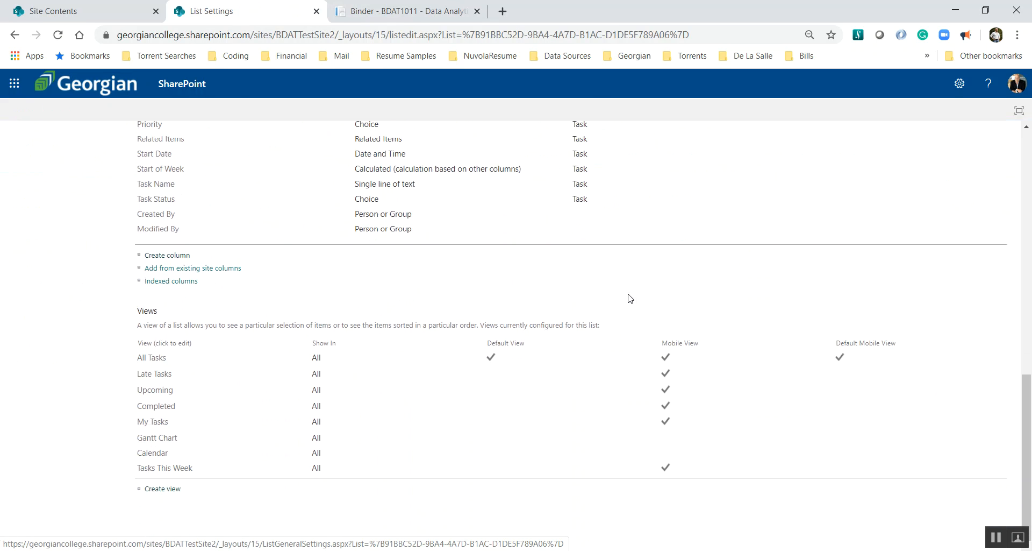
{"action": "left_click", "coordinate": [164, 489]}
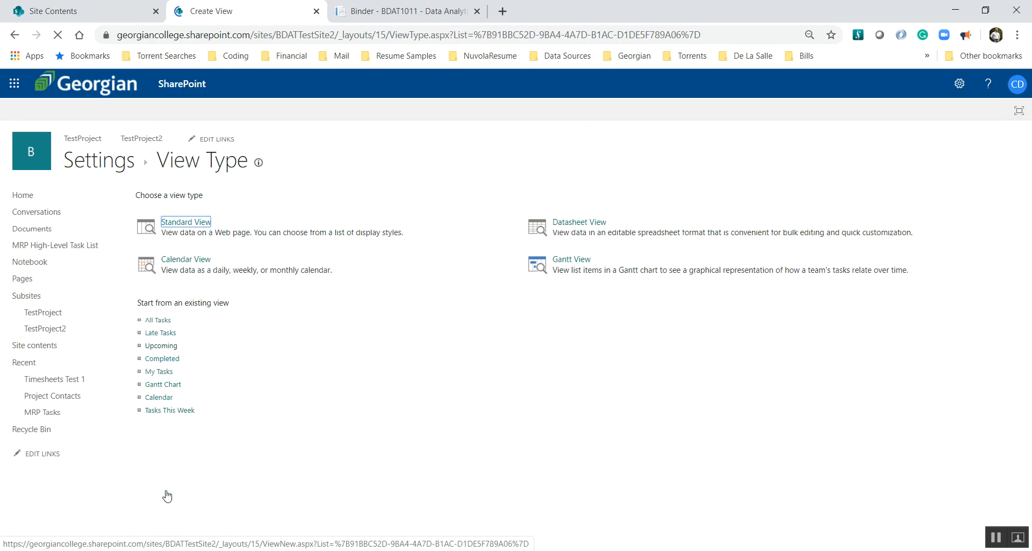
{"action": "left_click", "coordinate": [180, 411]}
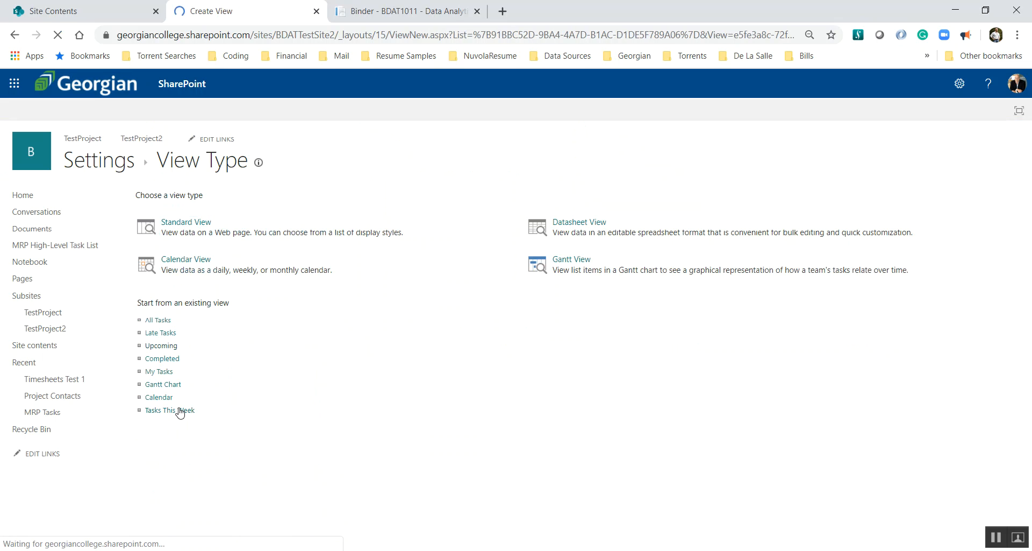
- Name the new view Tasks Last Week, copying the title from the Klasserom instructions
{"action": "left_click", "coordinate": [354, 11]}
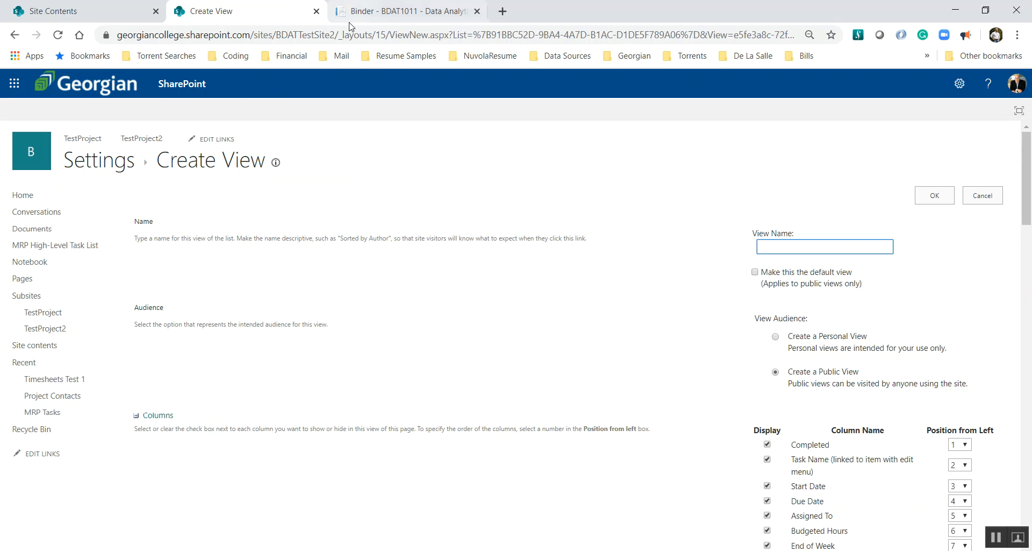
{"action": "left_click_drag", "start_coordinate": [191, 183], "coordinate": [262, 184]}
{"action": "key", "text": "ctrl+c"}
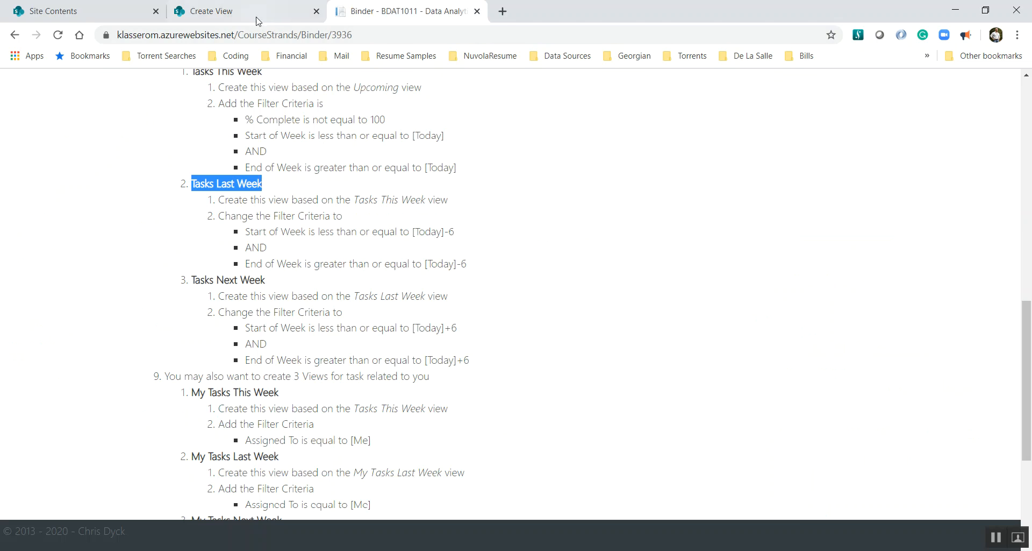
{"action": "left_click", "coordinate": [250, 12]}
{"action": "key", "text": "ctrl+v"}
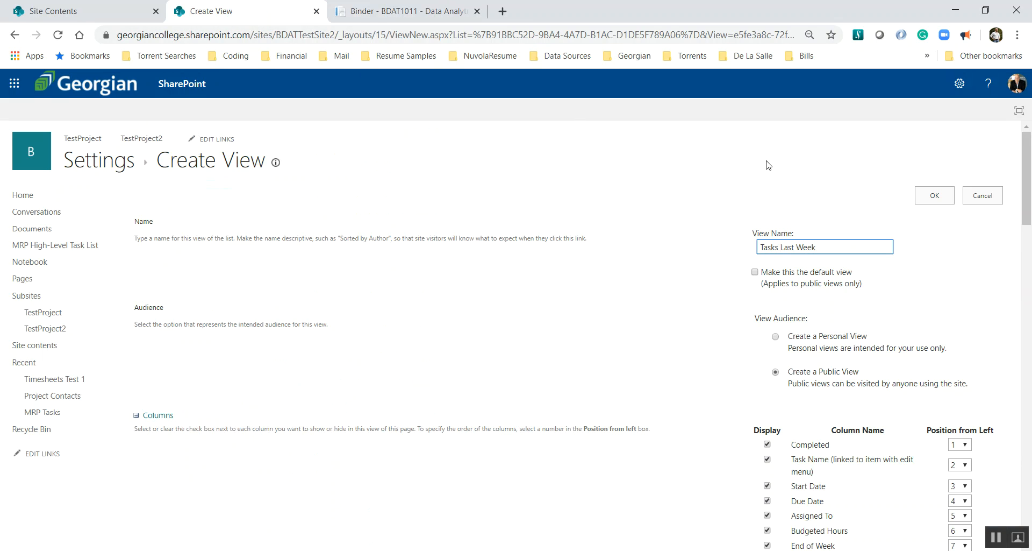
- Check the Tasks Last Week filter criteria in the instructions and set the Start of Week filter value to [Today]-6
{"action": "scroll", "coordinate": [947, 335], "scroll_direction": "down", "scroll_amount": 2}
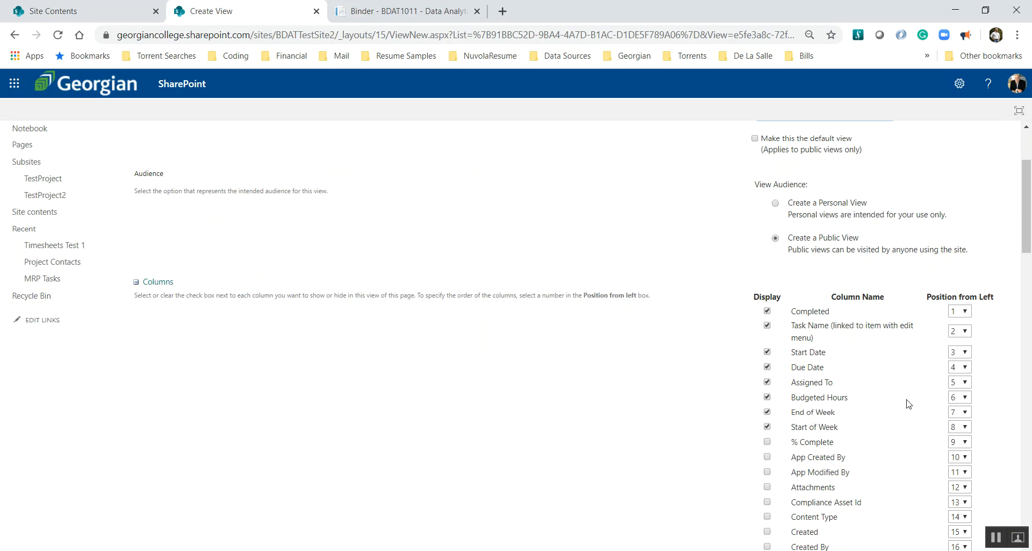
{"action": "scroll", "coordinate": [909, 403], "scroll_direction": "down", "scroll_amount": 8}
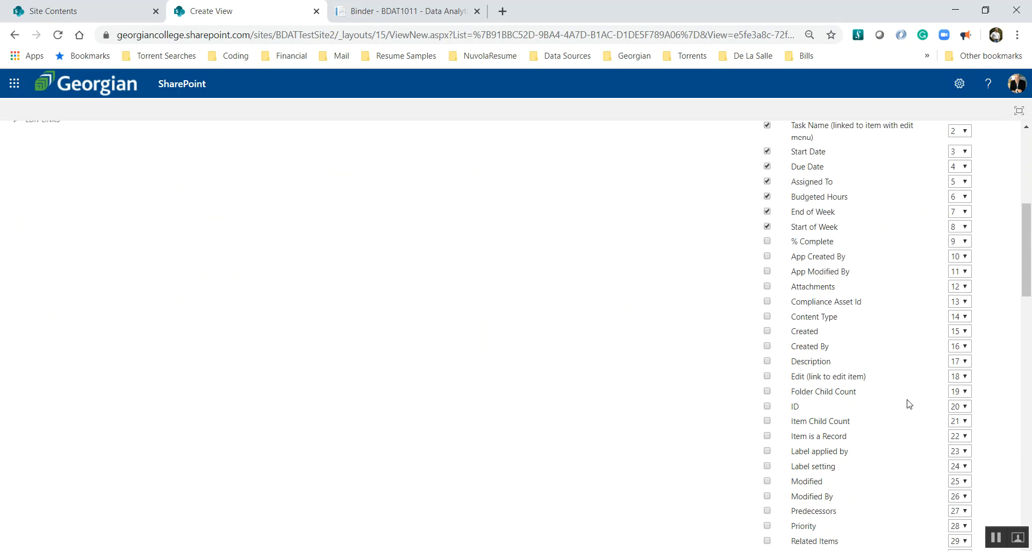
{"action": "scroll", "coordinate": [909, 403], "scroll_direction": "down", "scroll_amount": 4}
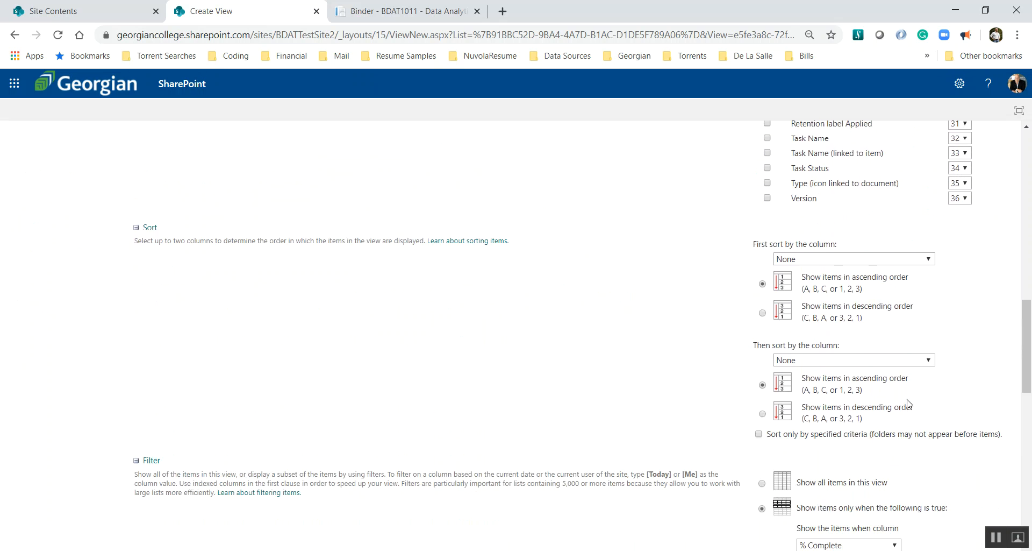
{"action": "scroll", "coordinate": [909, 403], "scroll_direction": "down", "scroll_amount": 3}
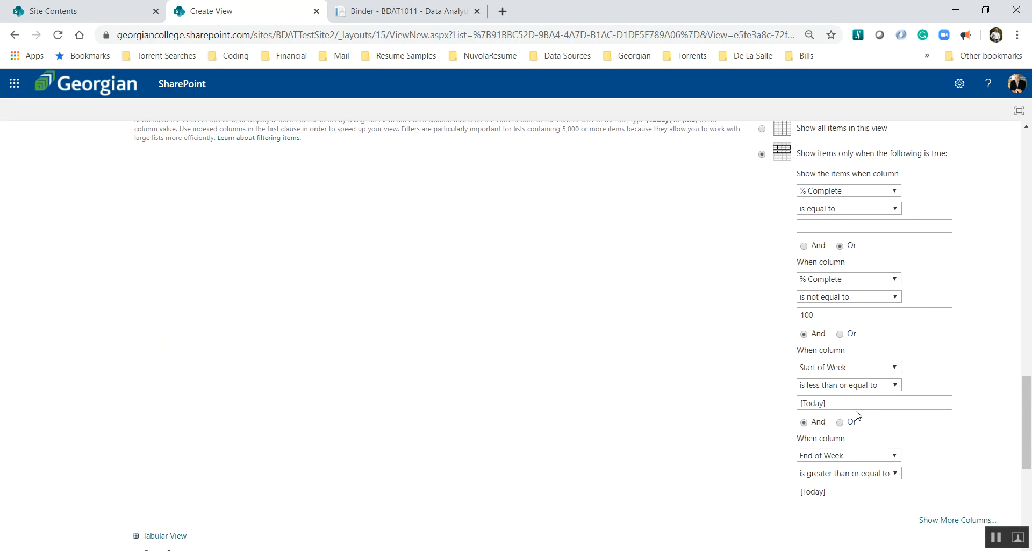
{"action": "left_click", "coordinate": [401, 12]}
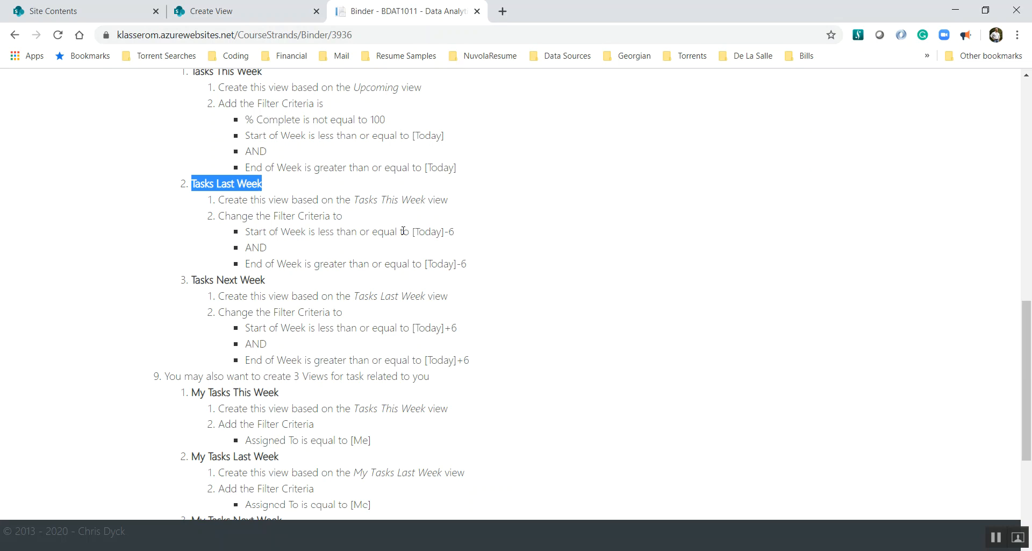
{"action": "left_click_drag", "start_coordinate": [461, 231], "coordinate": [412, 234]}
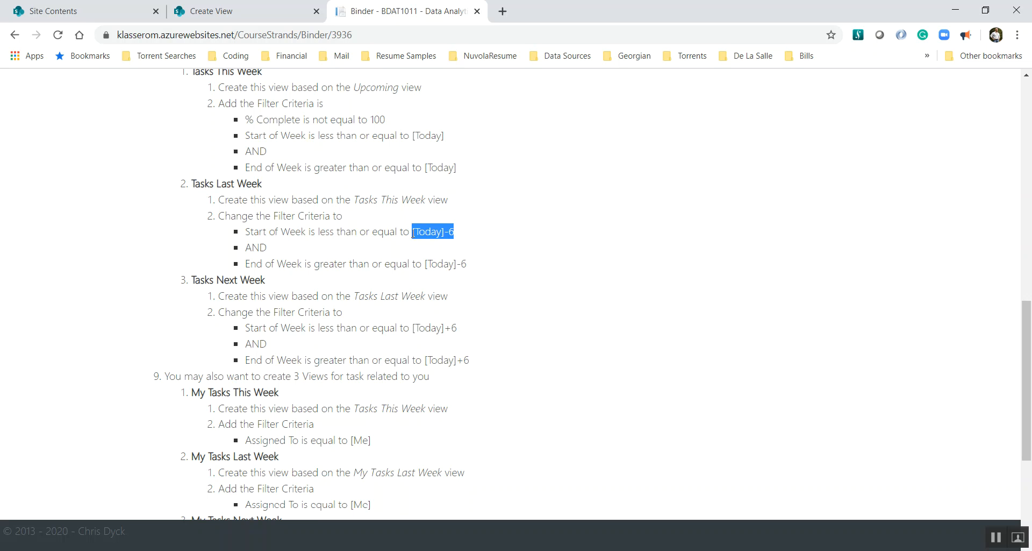
{"action": "left_click", "coordinate": [213, 16]}
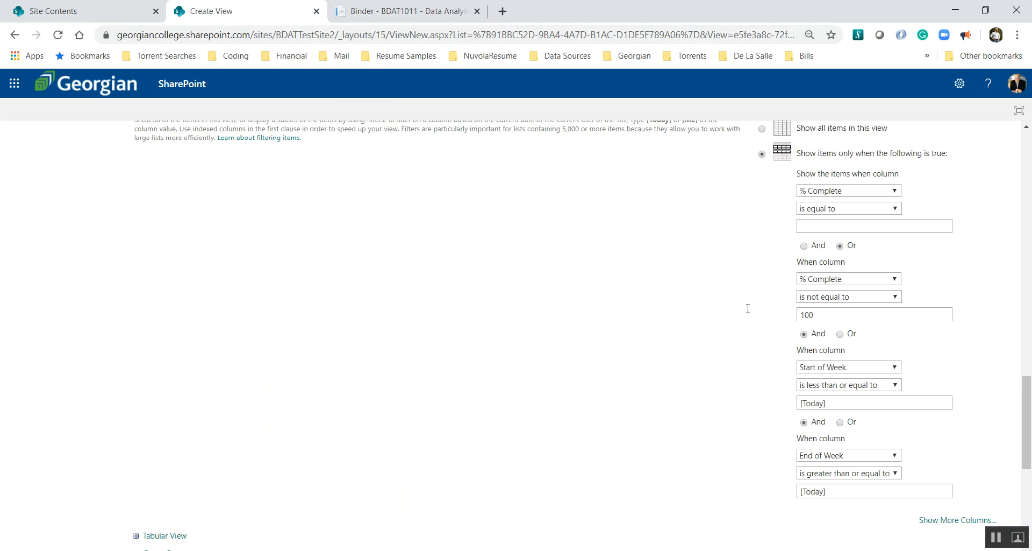
{"action": "left_click", "coordinate": [411, 9]}
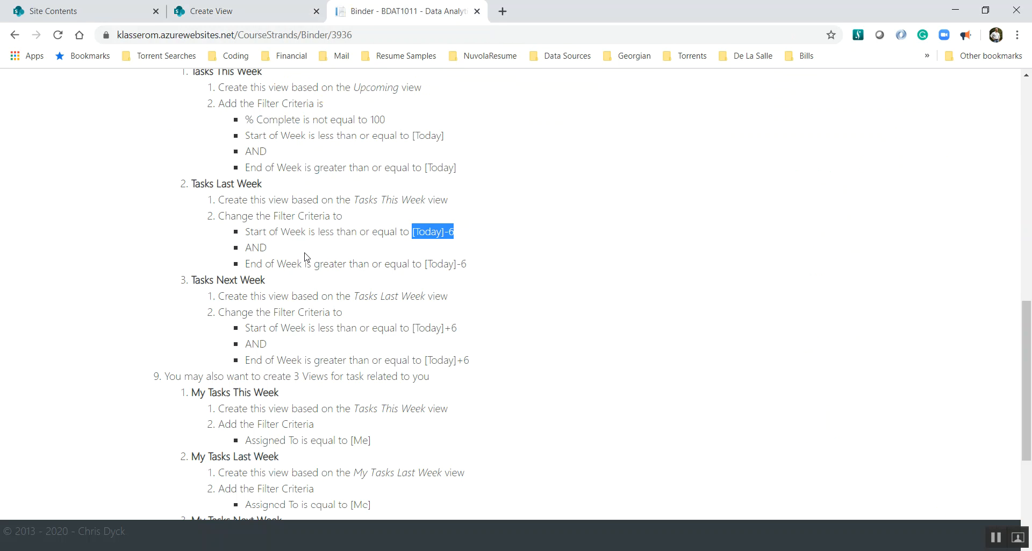
{"action": "left_click", "coordinate": [250, 8]}
{"action": "left_click", "coordinate": [857, 403]}
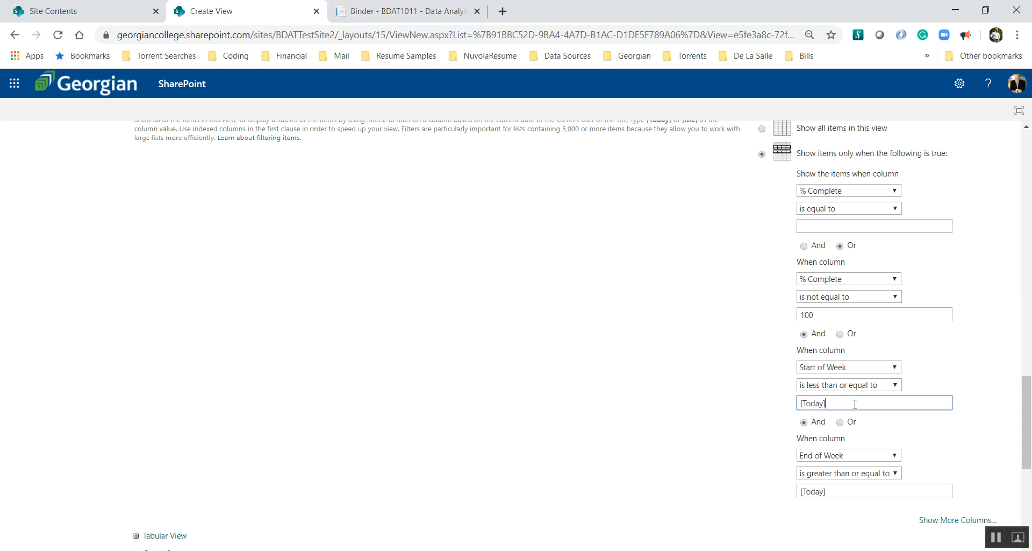
{"action": "type", "text": "-6"}
- Set the End of Week filter value to [Today]-6 from the Klasserom instructions and save the Tasks Last Week view
{"action": "left_click", "coordinate": [391, 17]}
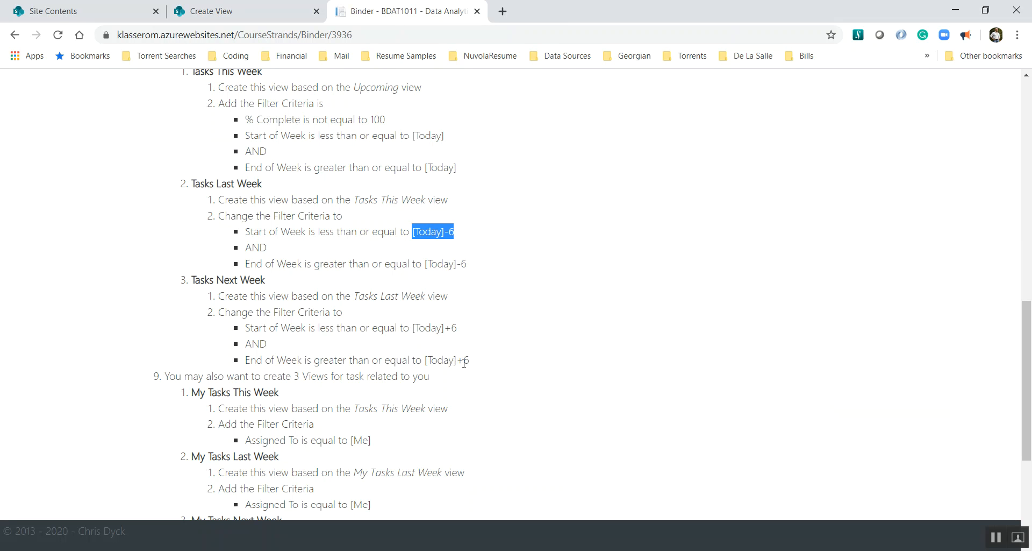
{"action": "left_click_drag", "start_coordinate": [482, 264], "coordinate": [421, 263]}
{"action": "key", "text": "ctrl+c"}
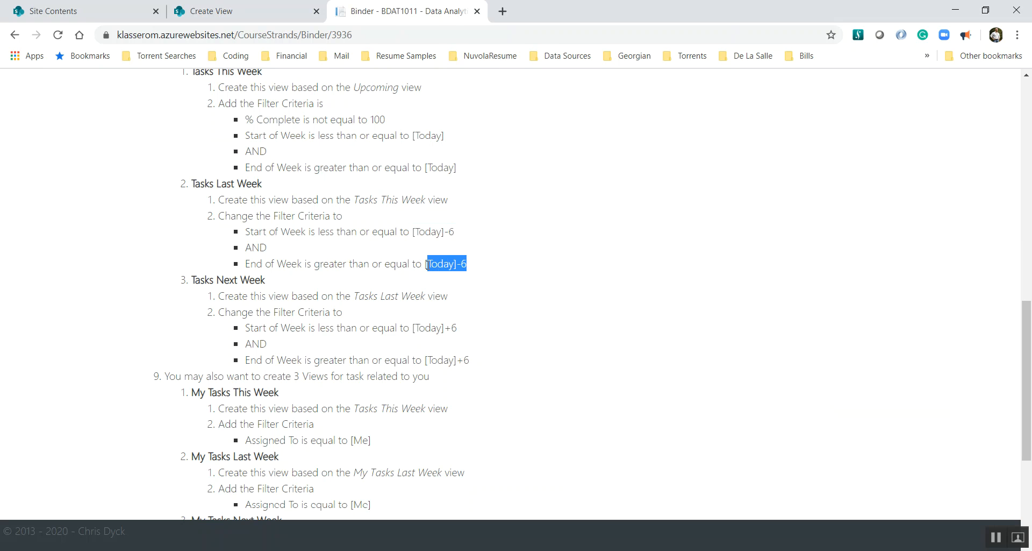
{"action": "left_click", "coordinate": [181, 19]}
{"action": "left_click_drag", "start_coordinate": [834, 497], "coordinate": [762, 490]}
{"action": "key", "text": "ctrl+v"}
{"action": "left_click", "coordinate": [759, 461]}
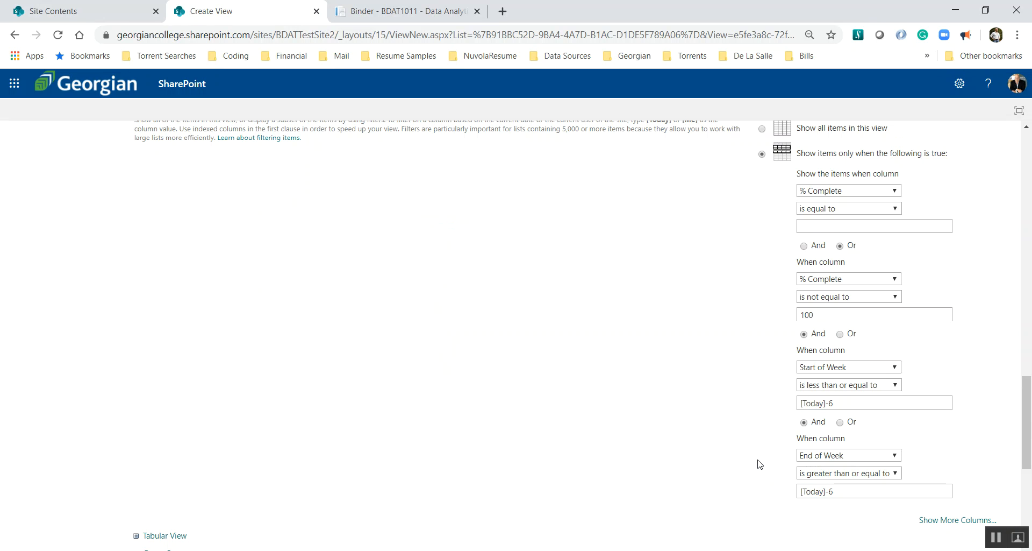
{"action": "scroll", "coordinate": [758, 464], "scroll_direction": "up", "scroll_amount": 20}
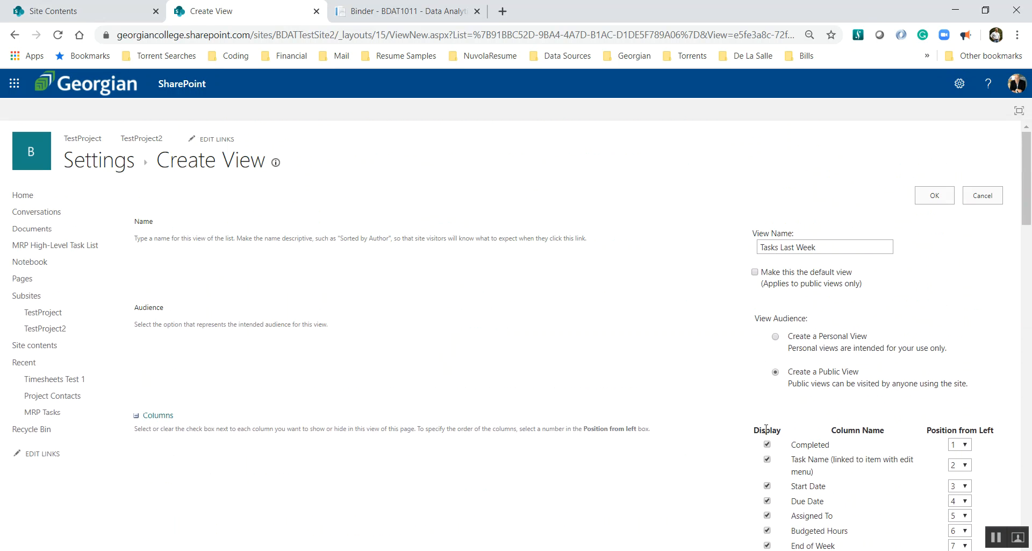
{"action": "left_click", "coordinate": [934, 195]}
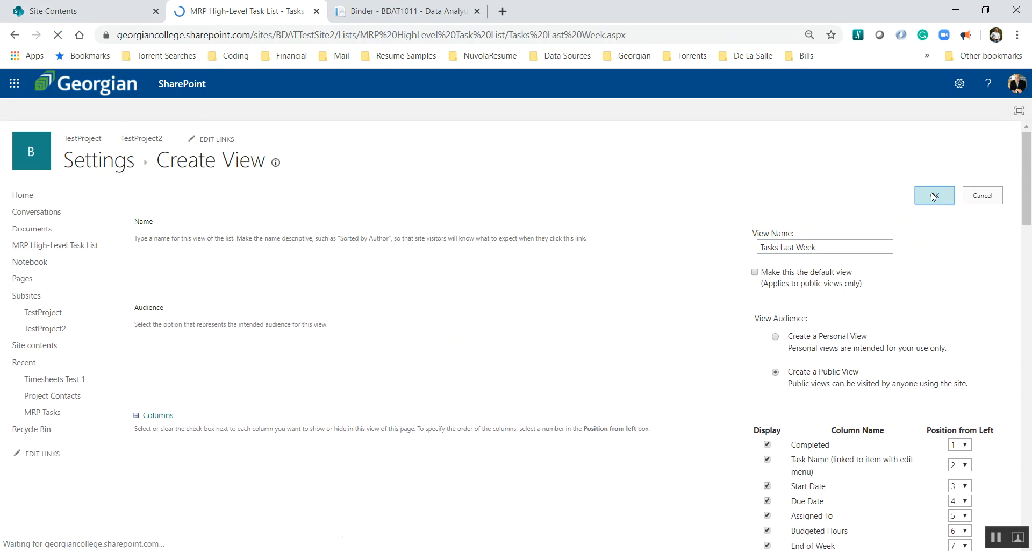
- Switch to the Klasserom instructions and copy the Tasks Next Week view title
{"action": "left_click", "coordinate": [413, 13]}
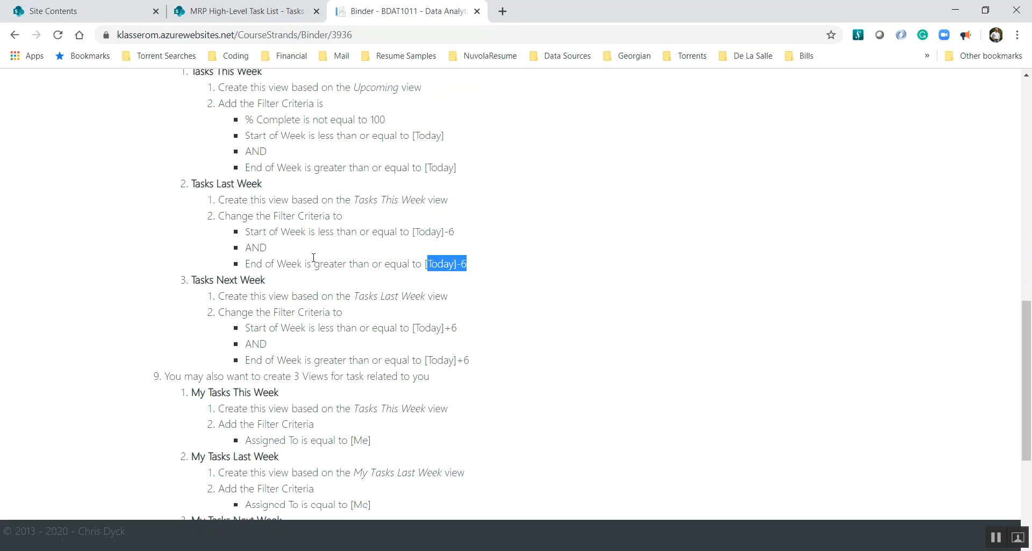
{"action": "left_click", "coordinate": [268, 281]}
{"action": "left_click_drag", "start_coordinate": [192, 281], "coordinate": [263, 281]}
{"action": "left_click", "coordinate": [269, 282]}
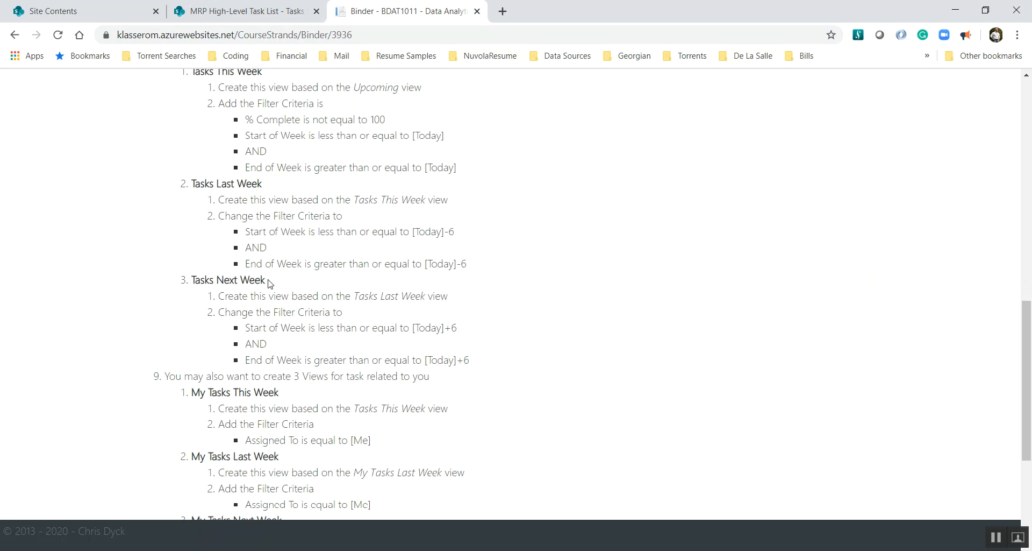
{"action": "triple_click", "coordinate": [266, 281]}
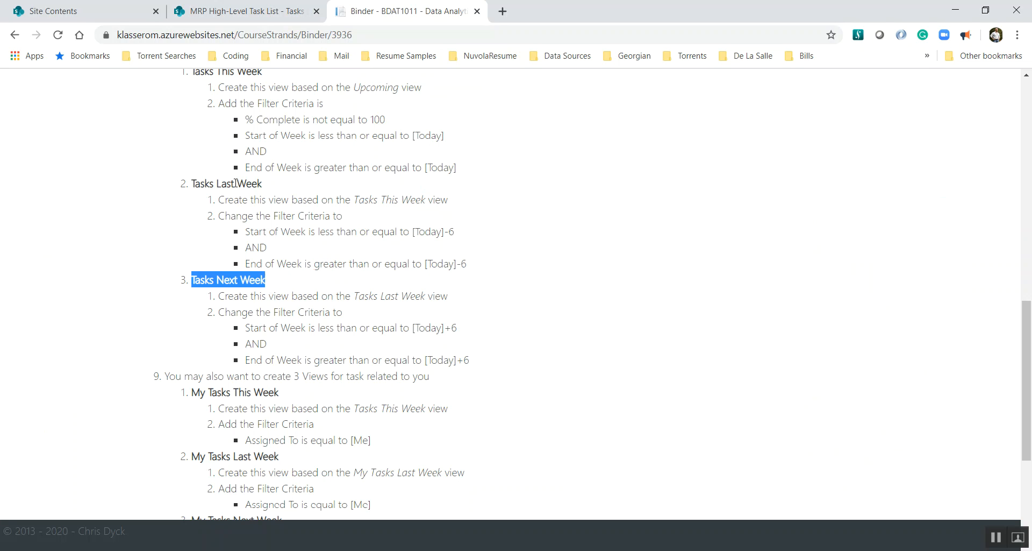
- Switch back to SharePoint and start a new view of the MRP High-Level Task List based on the existing Tasks This Week view
{"action": "left_click", "coordinate": [223, 14]}
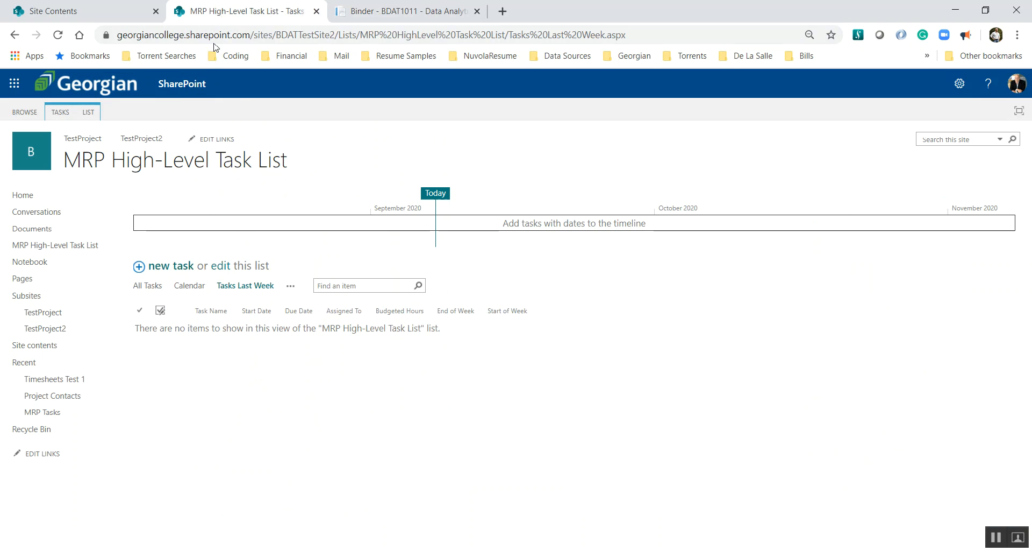
{"action": "left_click", "coordinate": [84, 114]}
{"action": "left_click", "coordinate": [645, 152]}
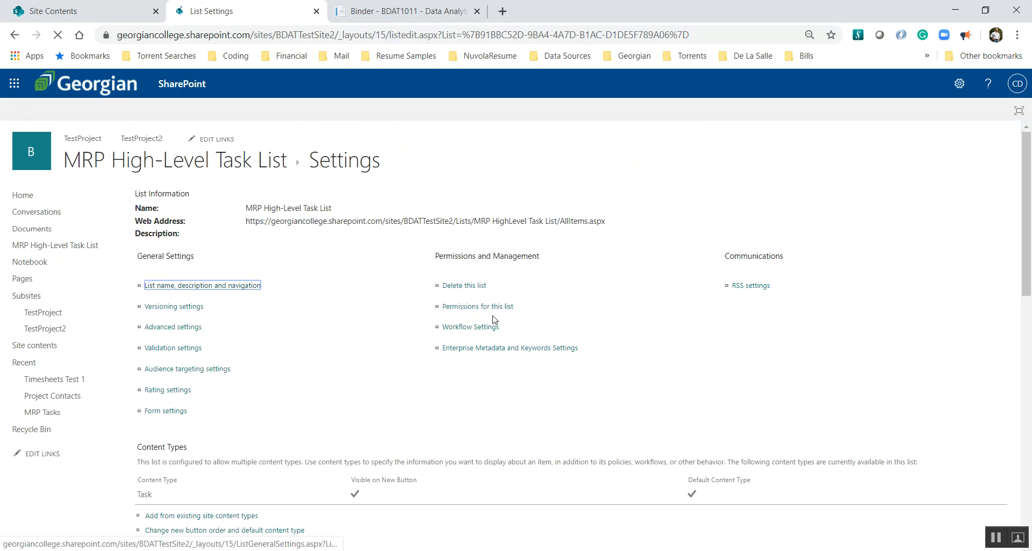
{"action": "scroll", "coordinate": [494, 320], "scroll_direction": "down", "scroll_amount": 12}
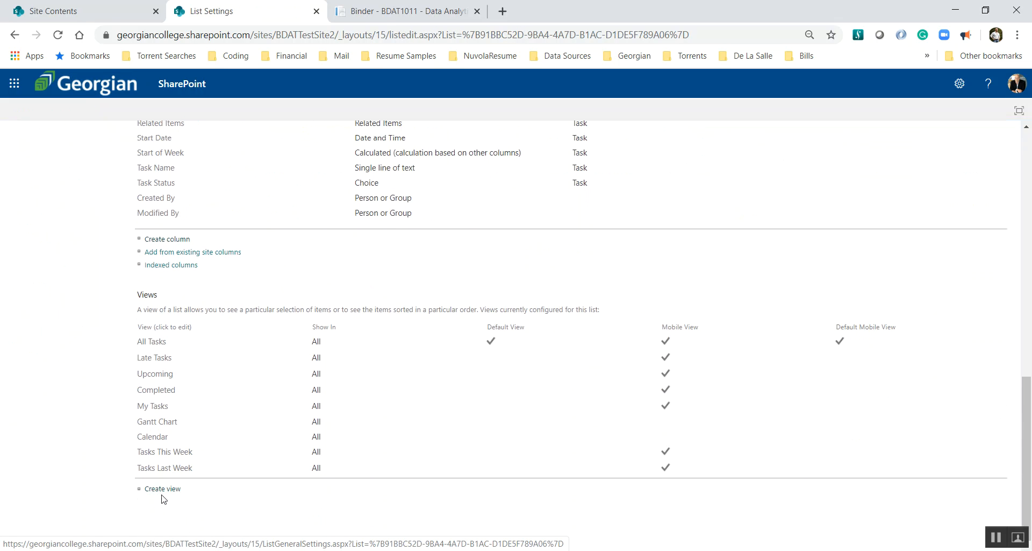
{"action": "left_click", "coordinate": [162, 490]}
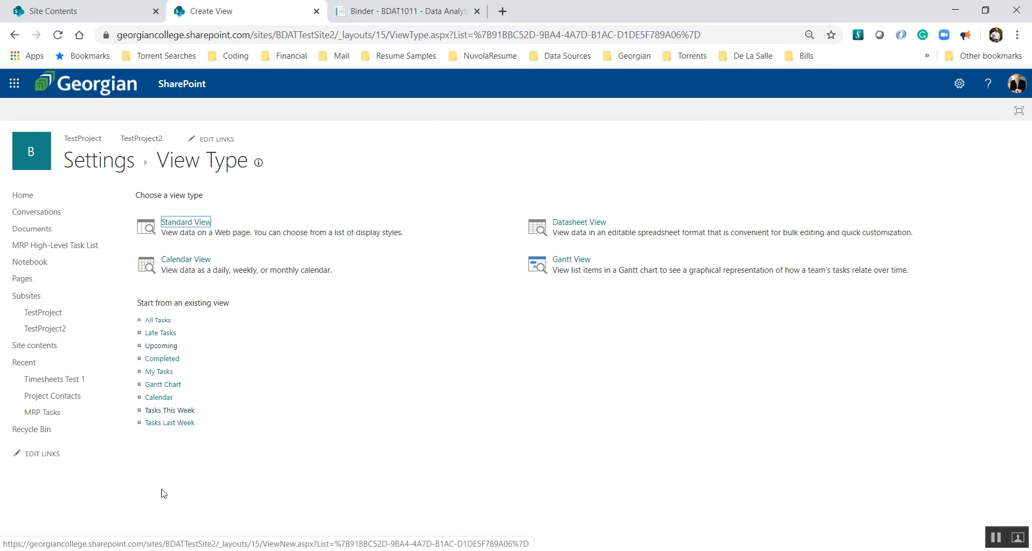
{"action": "left_click", "coordinate": [168, 411]}
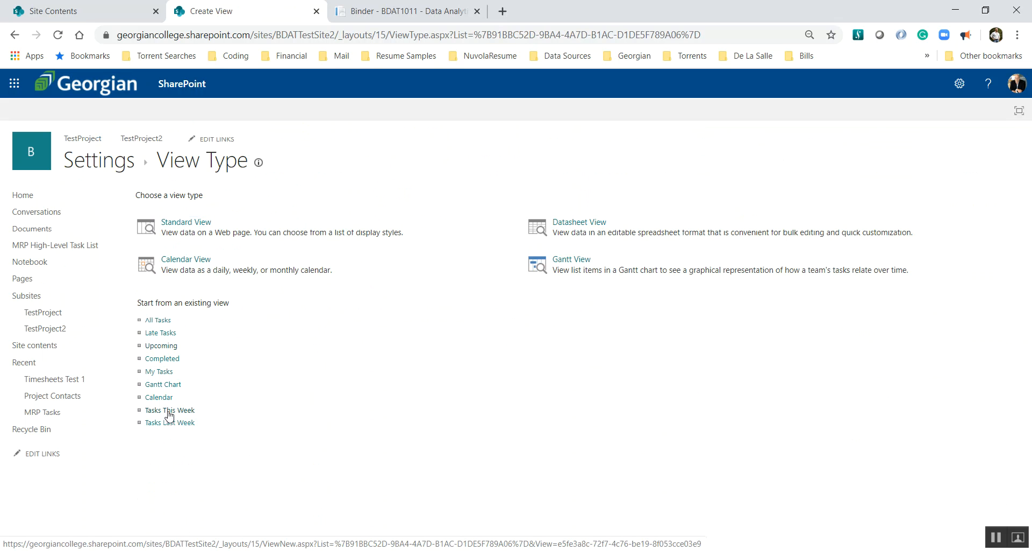
- Check the base view given in the Klasserom instructions for Tasks Next Week and name the new SharePoint view Tasks Next Week
{"action": "left_click", "coordinate": [379, 14]}
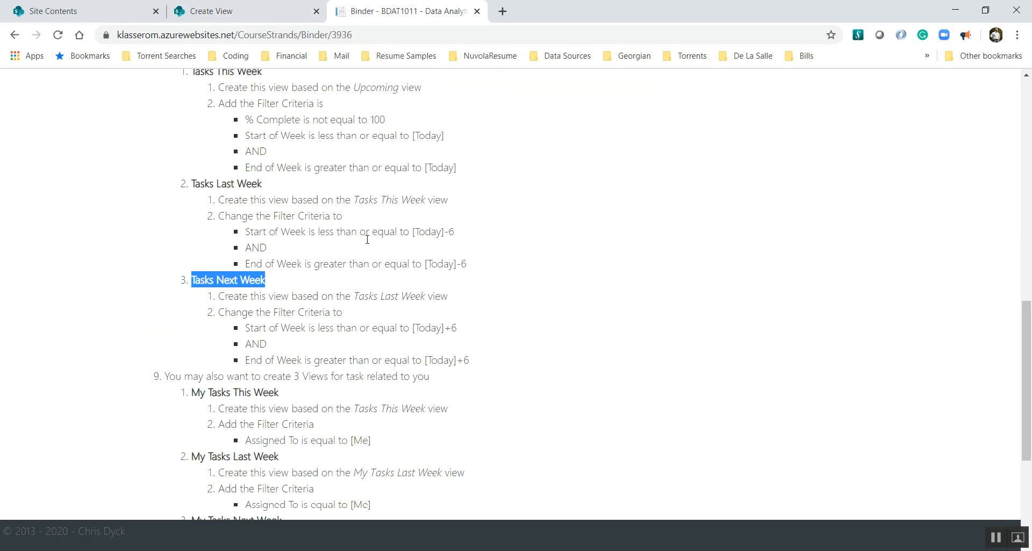
{"action": "left_click_drag", "start_coordinate": [354, 297], "coordinate": [455, 300]}
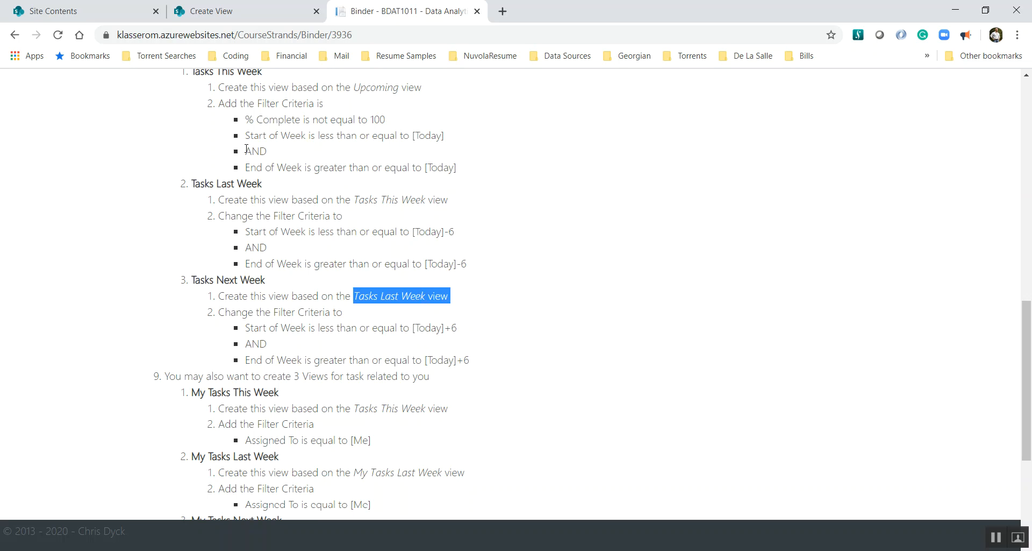
{"action": "left_click", "coordinate": [228, 12]}
{"action": "left_click", "coordinate": [760, 246]}
{"action": "type", "text": "Tasks Last Week"}
- Set the Start of Week filter value of the Tasks Next Week view to [Today]+6
{"action": "scroll", "coordinate": [976, 242], "scroll_direction": "down", "scroll_amount": 6}
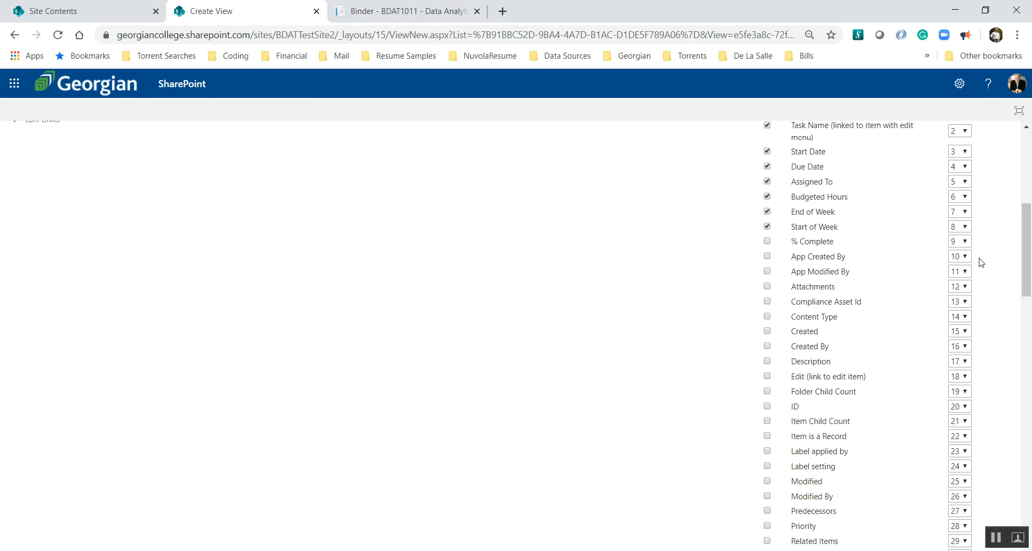
{"action": "scroll", "coordinate": [981, 262], "scroll_direction": "down", "scroll_amount": 12}
{"action": "scroll", "coordinate": [981, 262], "scroll_direction": "down", "scroll_amount": 5}
{"action": "left_click", "coordinate": [860, 273]}
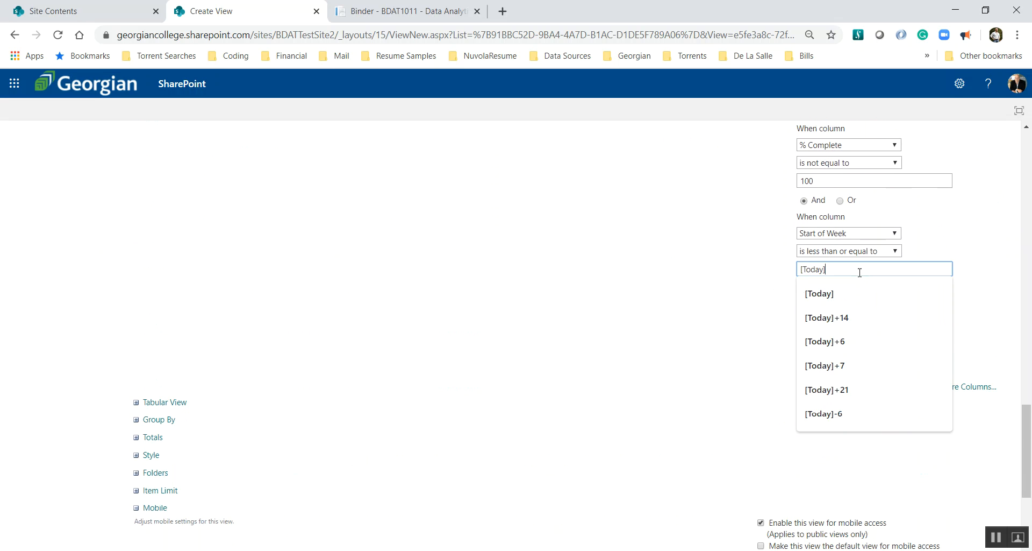
{"action": "type", "text": "+6"}
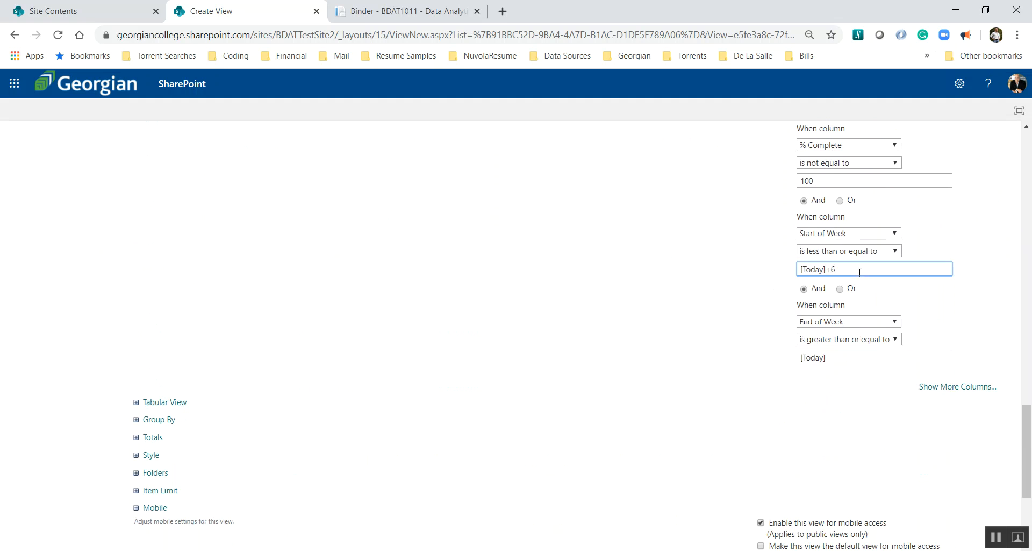
- Set the End of Week filter value to [Today]+6 and save the Tasks Next Week view
{"action": "left_click", "coordinate": [840, 357]}
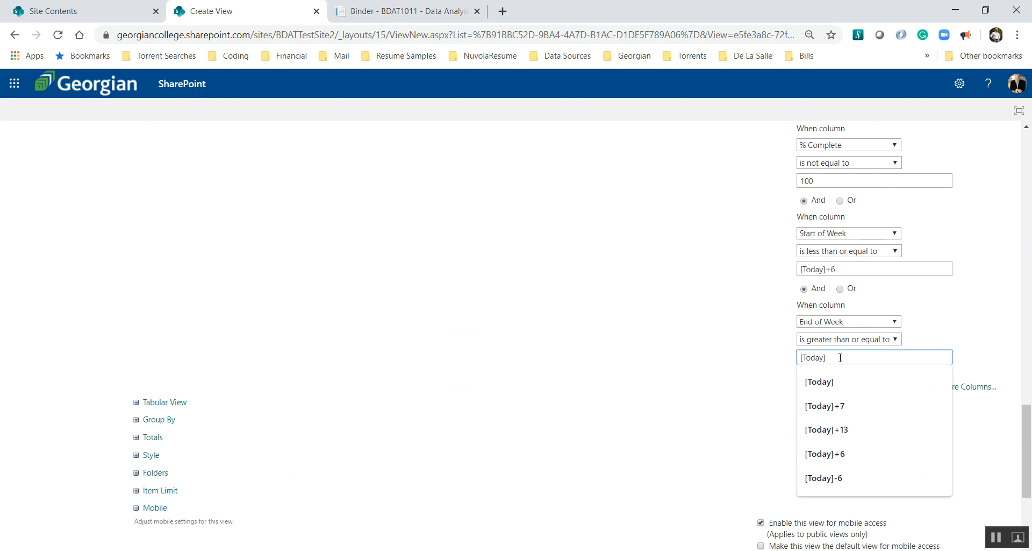
{"action": "type", "text": "-6"}
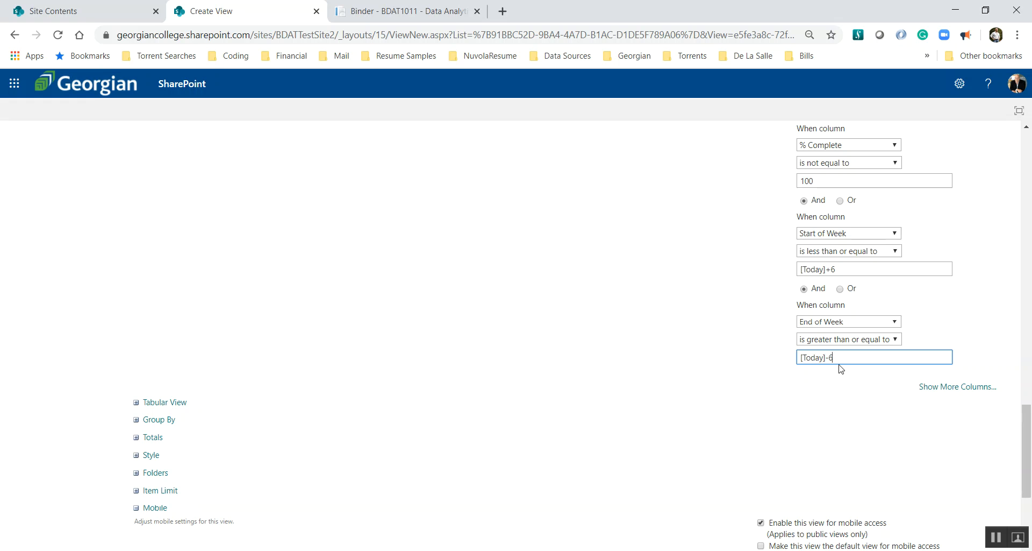
{"action": "key", "text": "BackSpace"}
{"action": "key", "text": "BackSpace"}
{"action": "type", "text": "+6"}
{"action": "scroll", "coordinate": [1016, 310], "scroll_direction": "up", "scroll_amount": 1}
{"action": "scroll", "coordinate": [1015, 311], "scroll_direction": "up", "scroll_amount": 15}
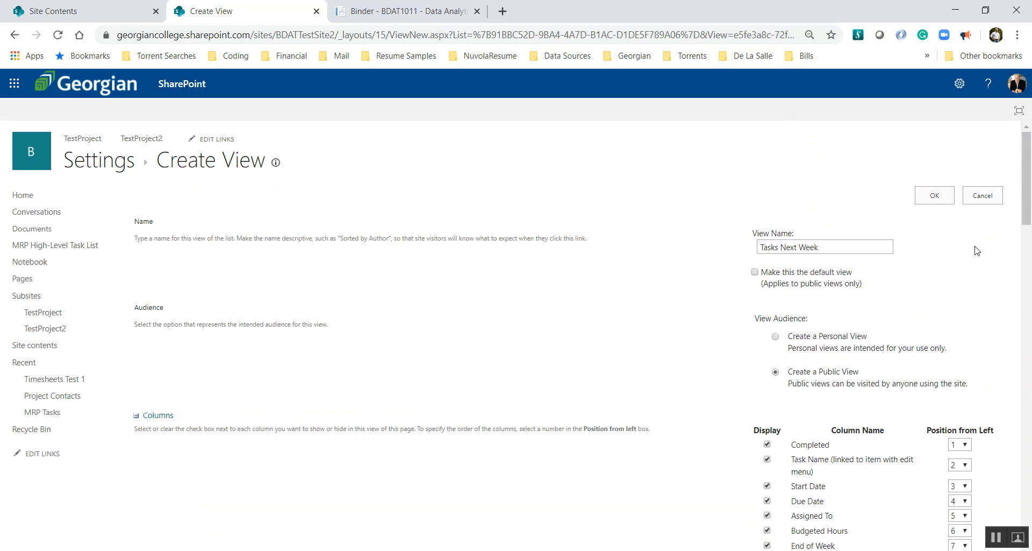
{"action": "left_click", "coordinate": [937, 196]}
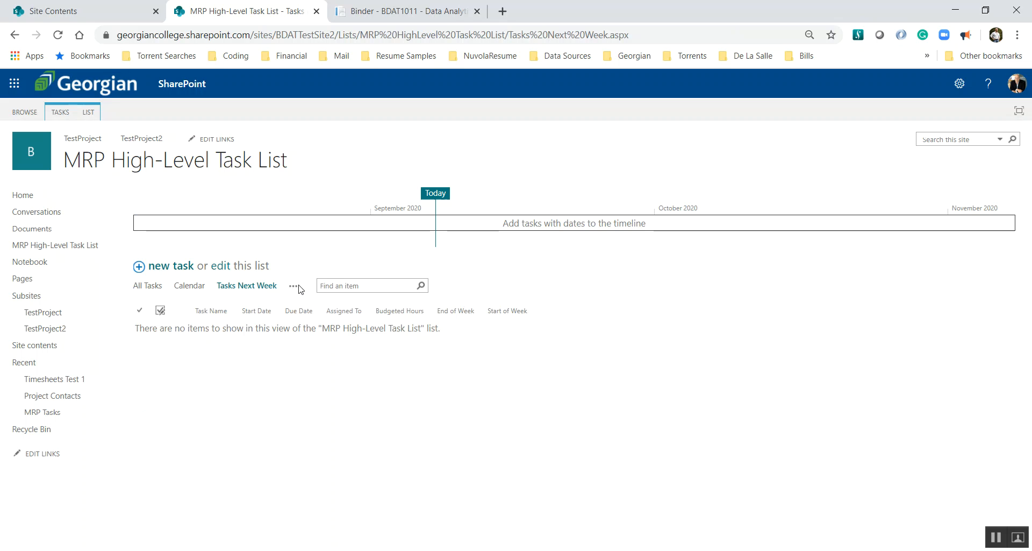
- Check the additional views available for the MRP High-Level Task List and open the list's settings
{"action": "left_click", "coordinate": [294, 287]}
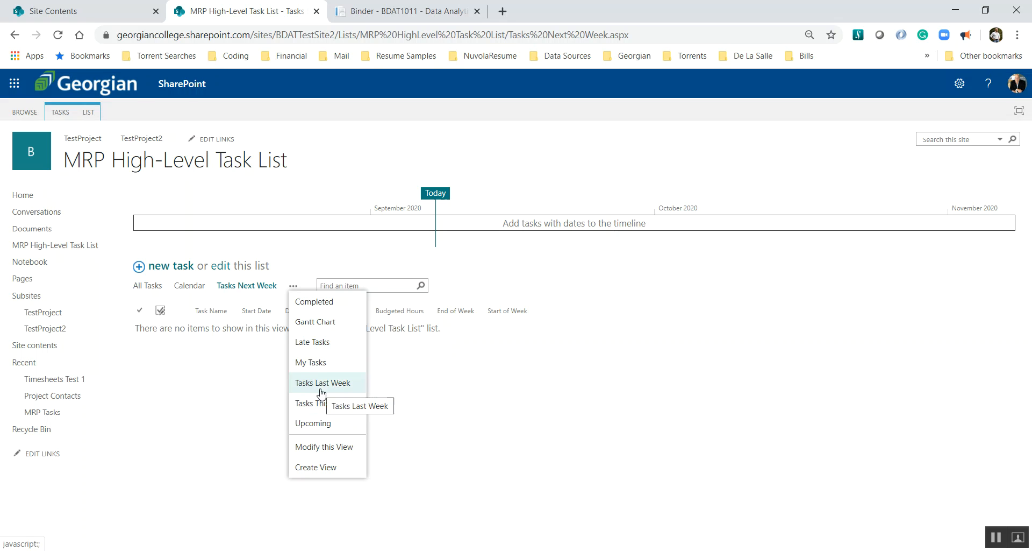
{"action": "left_click", "coordinate": [236, 372]}
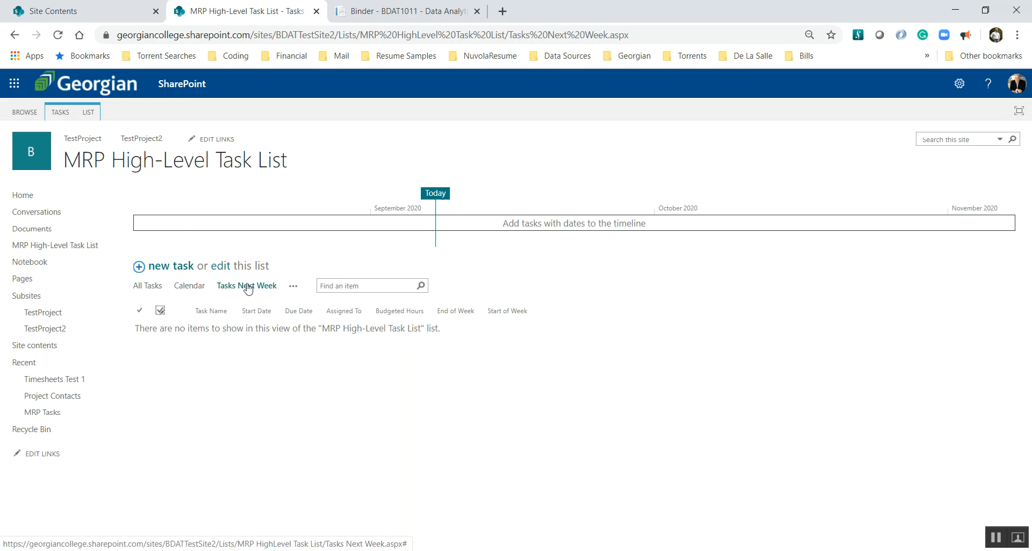
{"action": "left_click", "coordinate": [88, 113]}
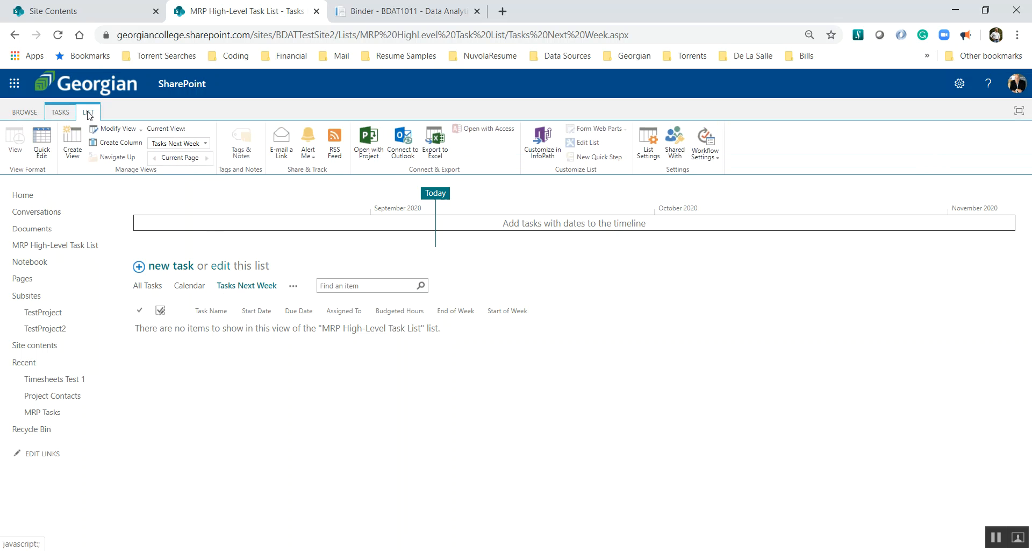
{"action": "left_click", "coordinate": [645, 138]}
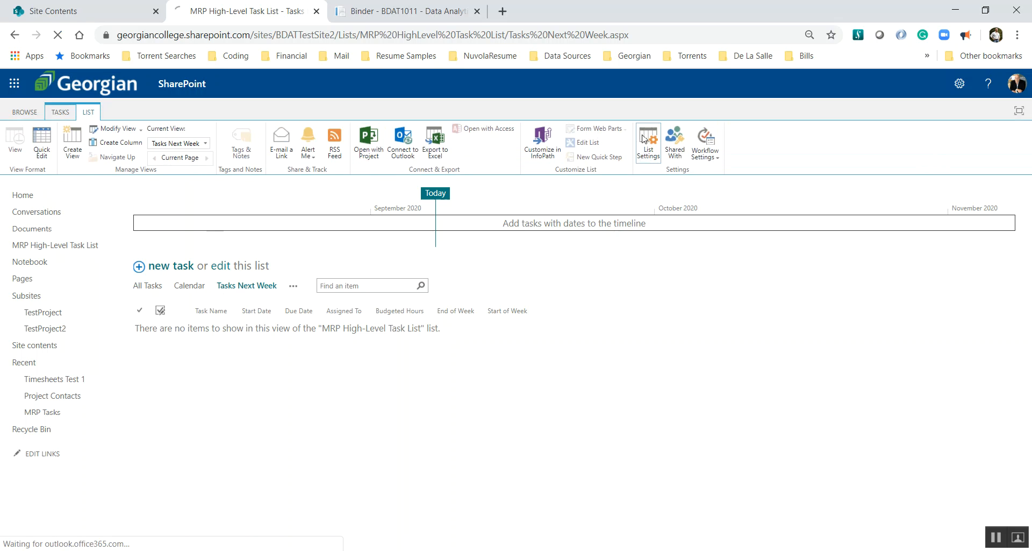
- Find the personal task views in the Klasserom instructions and copy the title My Tasks This Week
{"action": "left_click", "coordinate": [381, 12]}
{"action": "scroll", "coordinate": [451, 258], "scroll_direction": "down", "scroll_amount": 4}
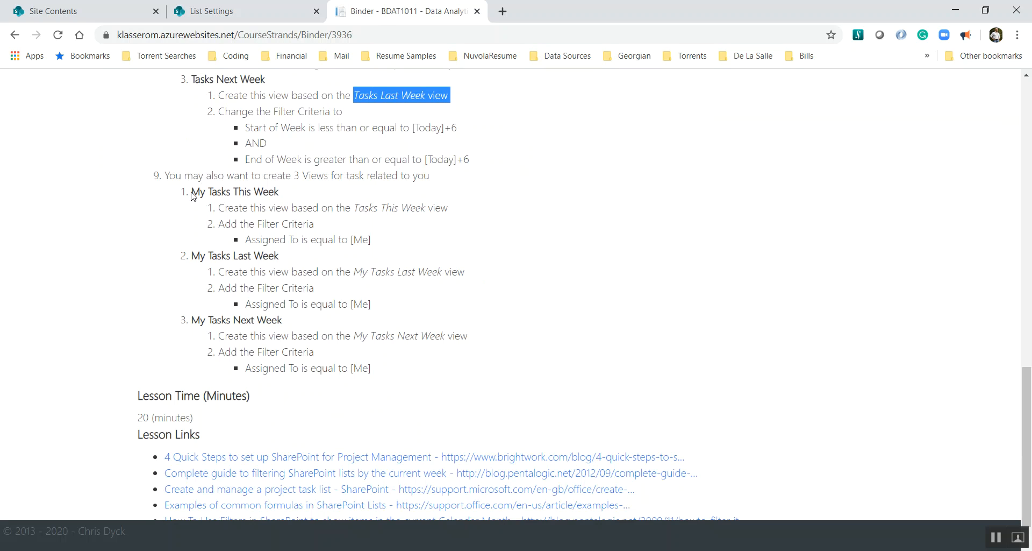
{"action": "left_click_drag", "start_coordinate": [192, 192], "coordinate": [280, 192]}
{"action": "left_click", "coordinate": [283, 192]}
{"action": "triple_click", "coordinate": [279, 192]}
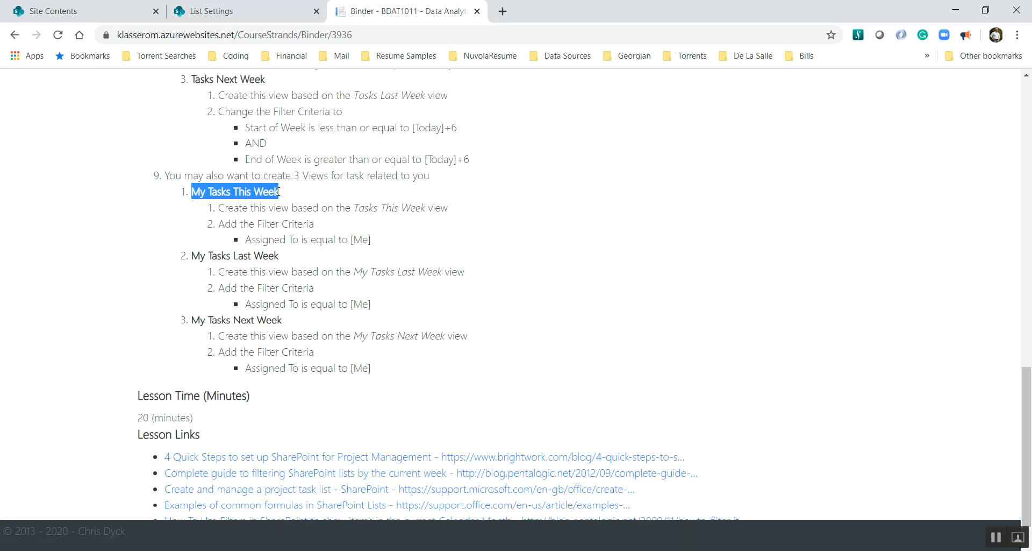
- Create a new SharePoint view based on Tasks This Week, checking the base view in the instructions, and name it My Tasks This Week
{"action": "left_click", "coordinate": [251, 17]}
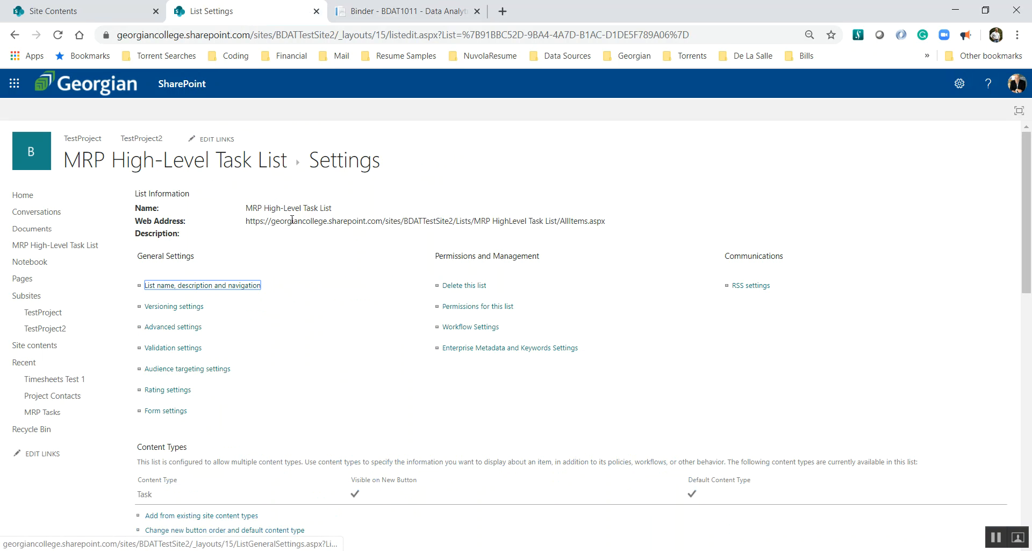
{"action": "scroll", "coordinate": [292, 221], "scroll_direction": "down", "scroll_amount": 12}
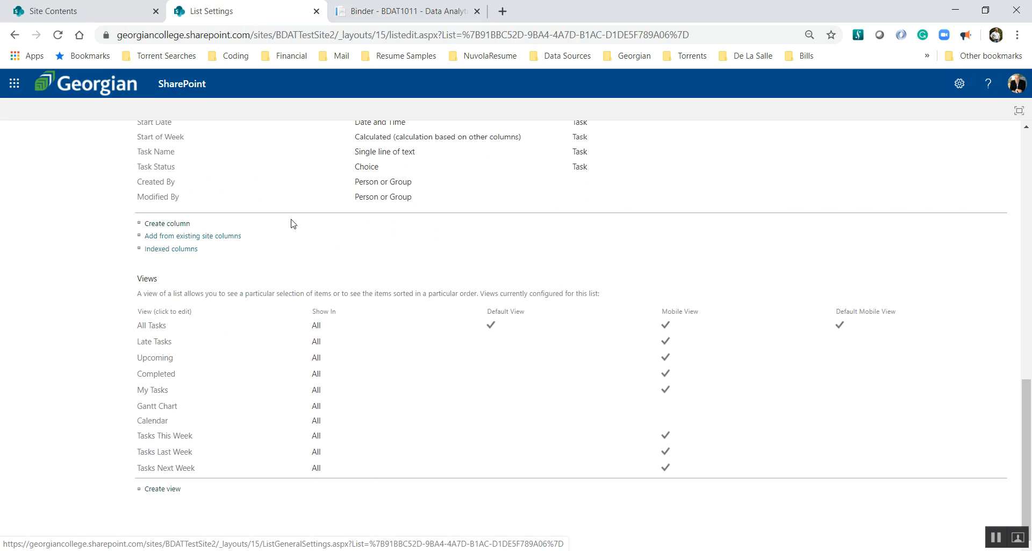
{"action": "left_click", "coordinate": [172, 490]}
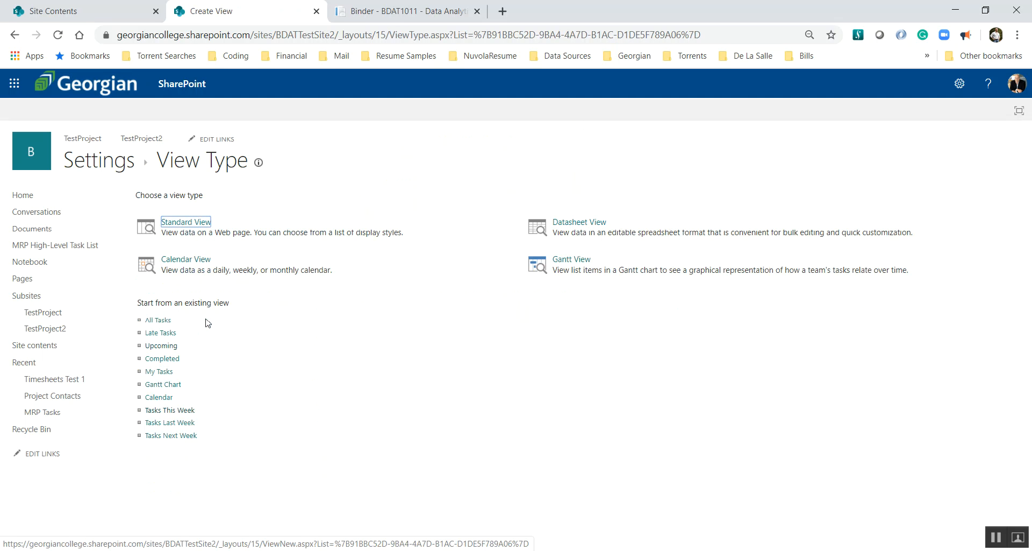
{"action": "left_click", "coordinate": [392, 12]}
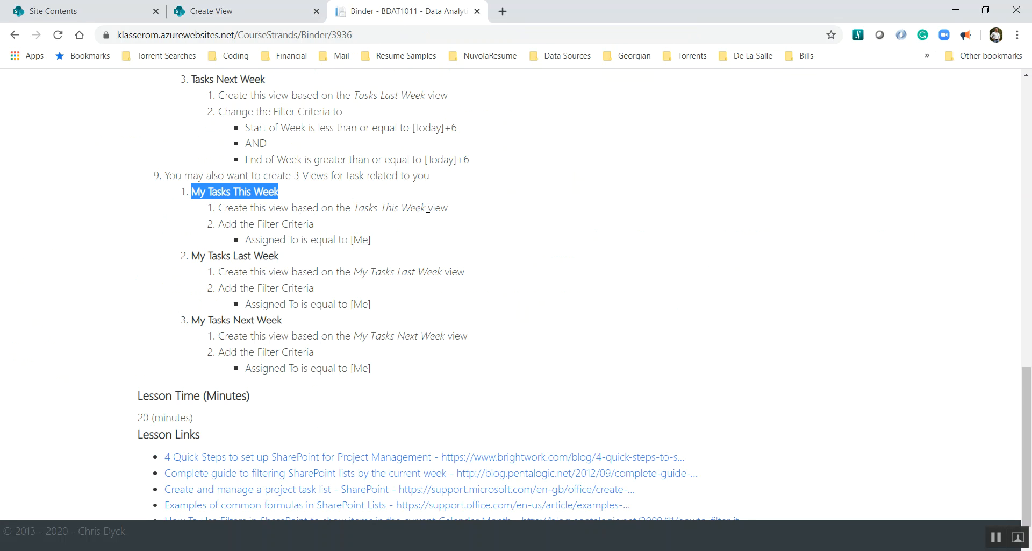
{"action": "left_click", "coordinate": [238, 9]}
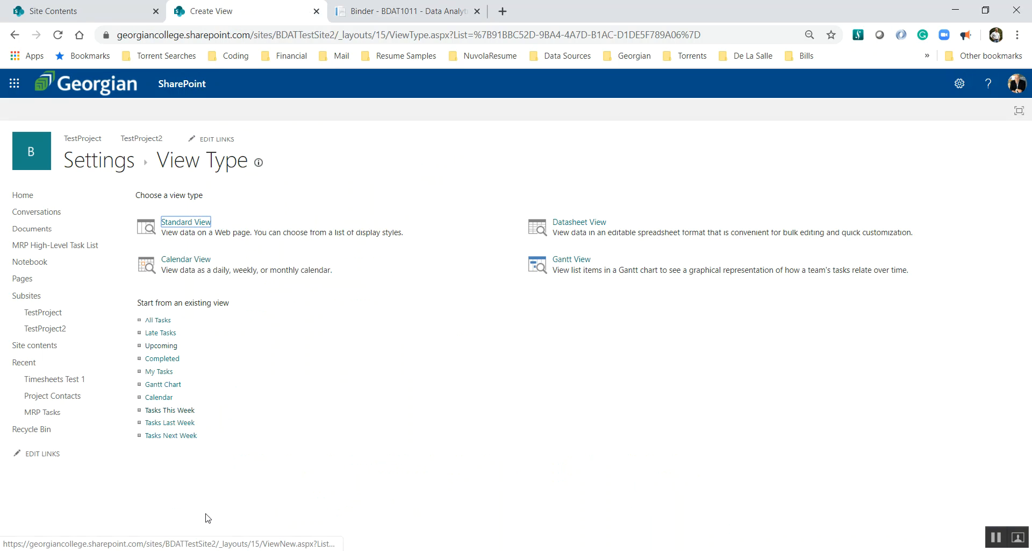
{"action": "left_click", "coordinate": [179, 410]}
{"action": "type", "text": "My Tasks This Week"}
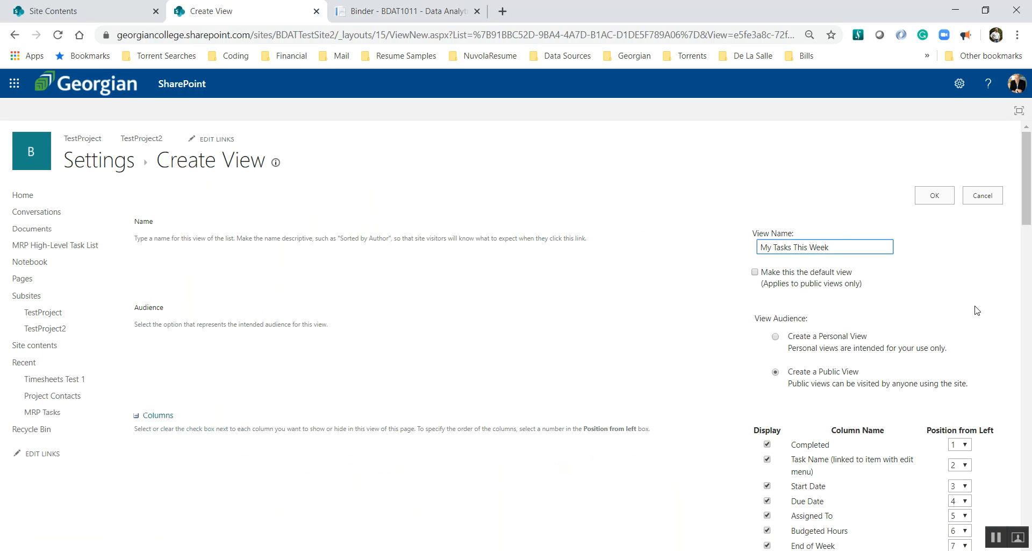
- Add a filter condition to the My Tasks This Week view where Assigned To is equal to [Me]
{"action": "scroll", "coordinate": [1003, 292], "scroll_direction": "down", "scroll_amount": 1}
{"action": "scroll", "coordinate": [1003, 292], "scroll_direction": "down", "scroll_amount": 15}
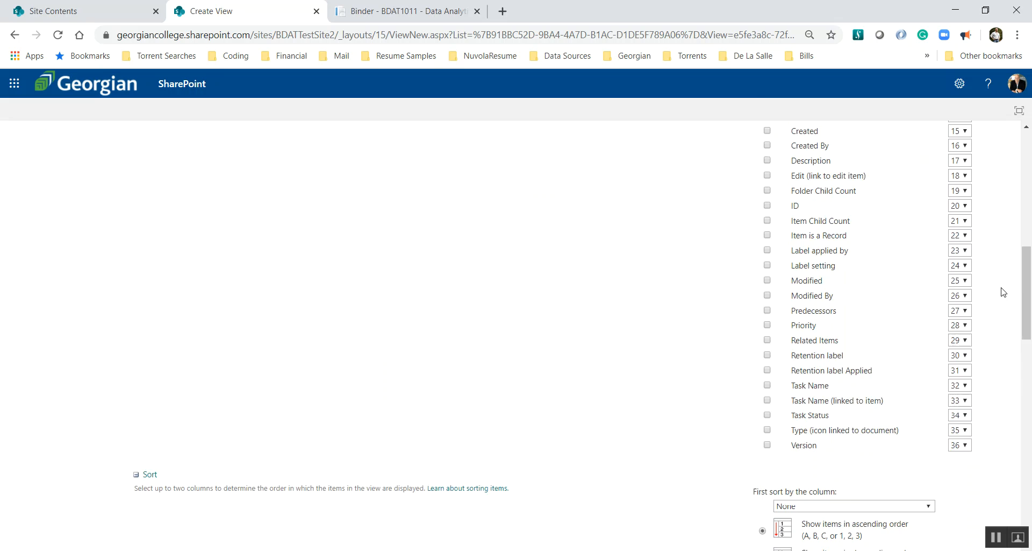
{"action": "scroll", "coordinate": [1003, 292], "scroll_direction": "down", "scroll_amount": 3}
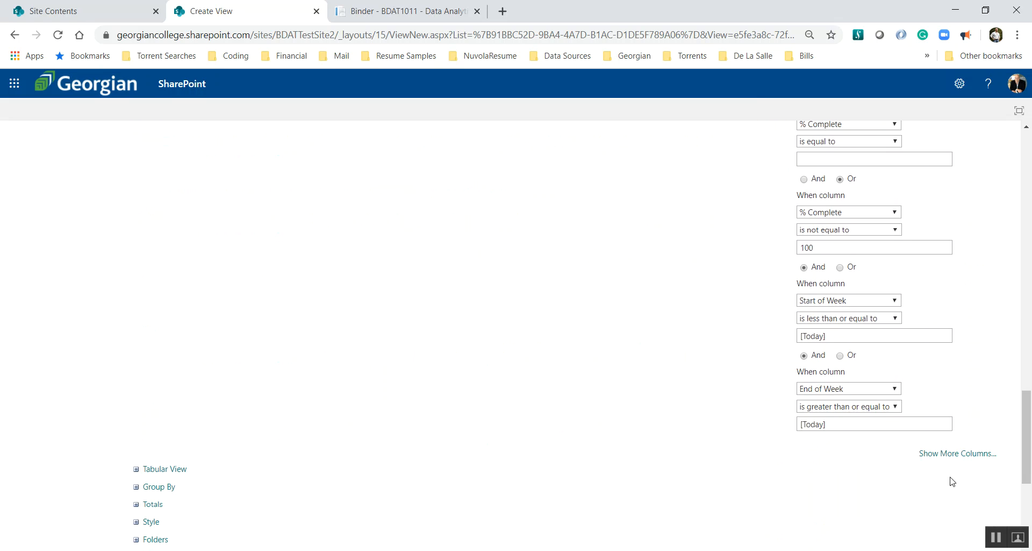
{"action": "left_click", "coordinate": [951, 454]}
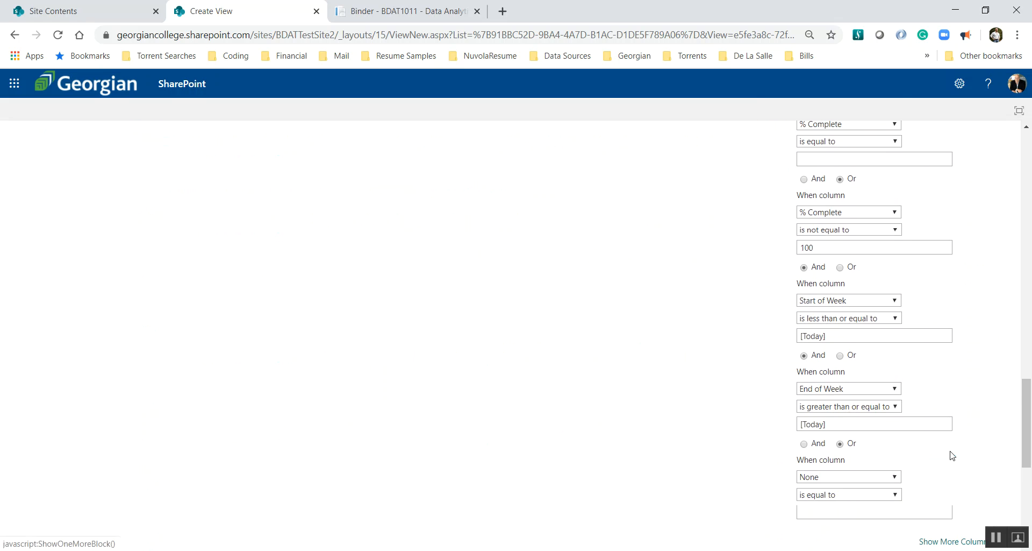
{"action": "left_click", "coordinate": [833, 477]}
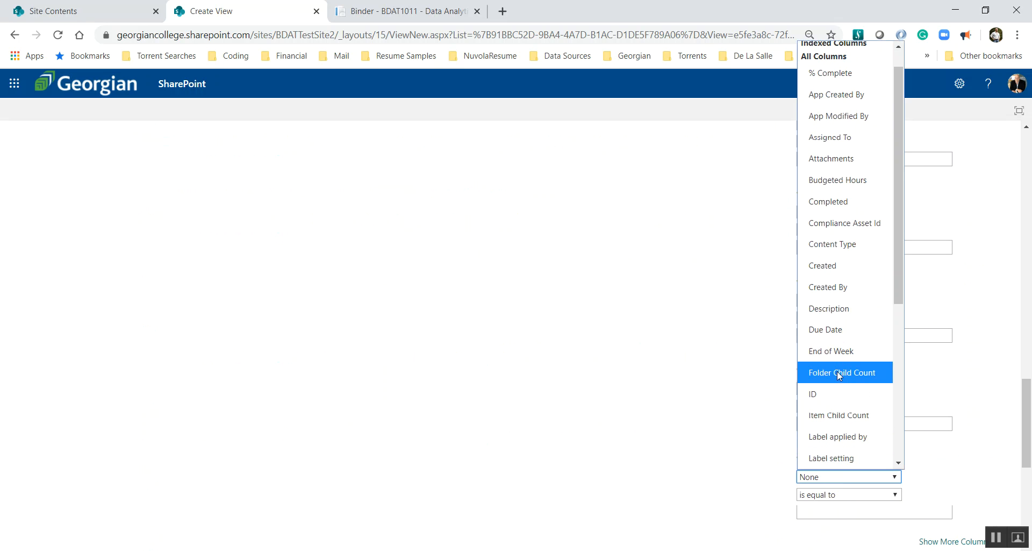
{"action": "left_click", "coordinate": [843, 140]}
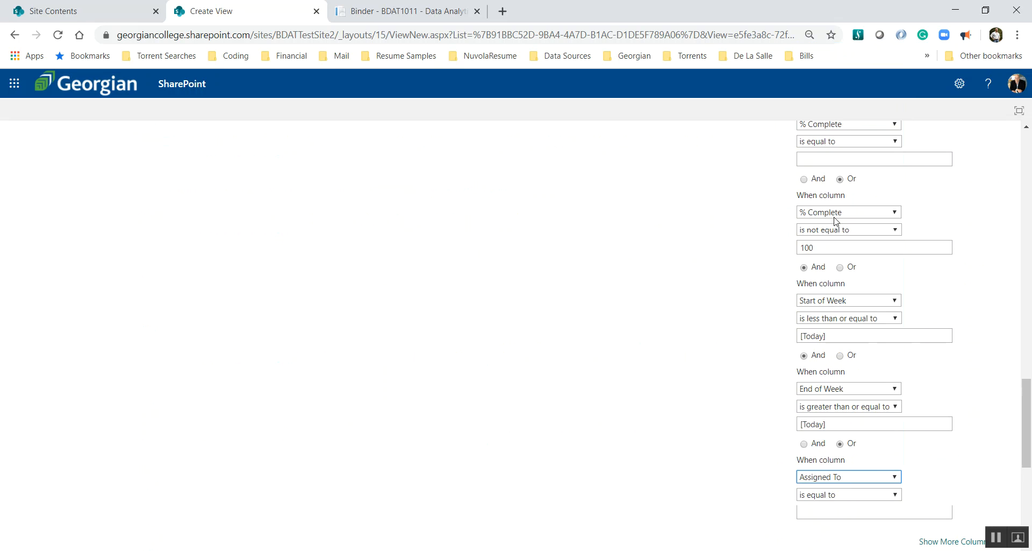
{"action": "scroll", "coordinate": [957, 466], "scroll_direction": "down", "scroll_amount": 3}
{"action": "left_click", "coordinate": [853, 380]}
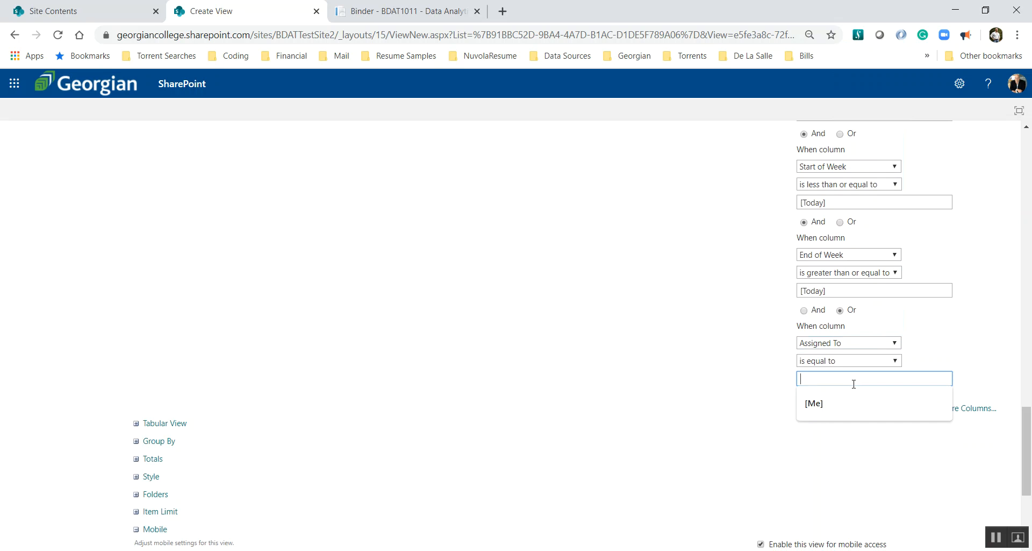
{"action": "left_click", "coordinate": [827, 404]}
{"action": "left_click", "coordinate": [848, 421]}
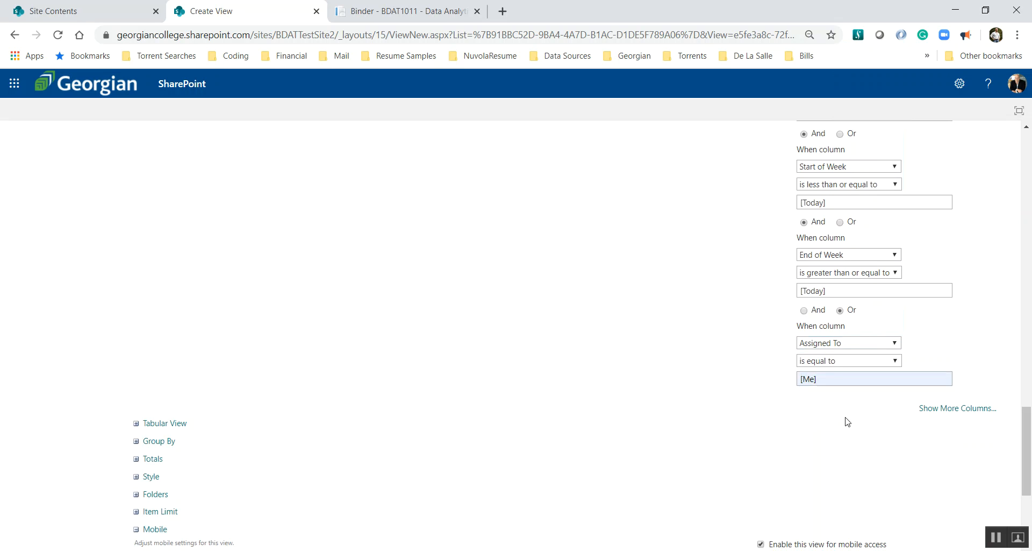
- Check the Assigned To criterion against the Klasserom instructions and save the My Tasks This Week view in SharePoint
{"action": "left_click", "coordinate": [383, 8]}
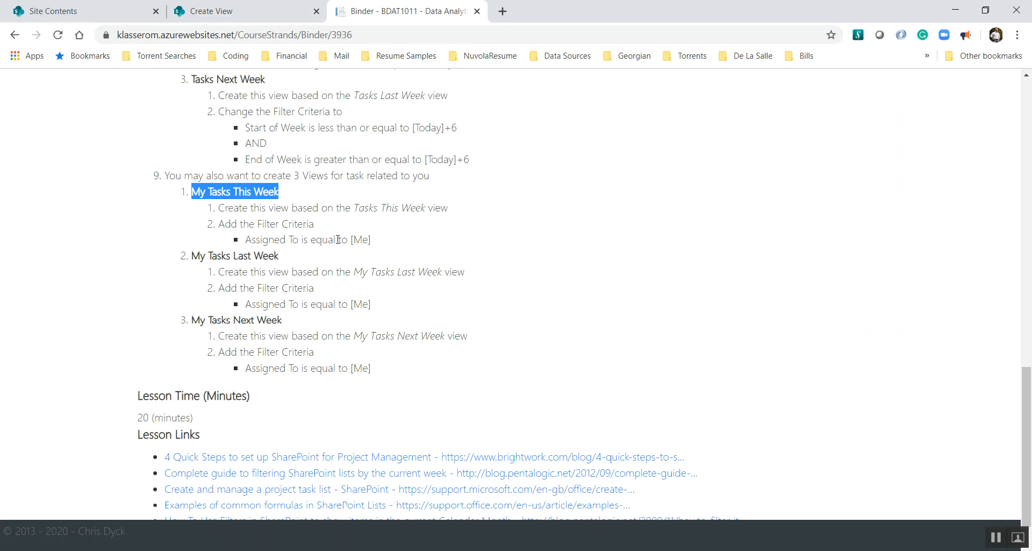
{"action": "left_click", "coordinate": [230, 16]}
{"action": "scroll", "coordinate": [768, 232], "scroll_direction": "down", "scroll_amount": 3}
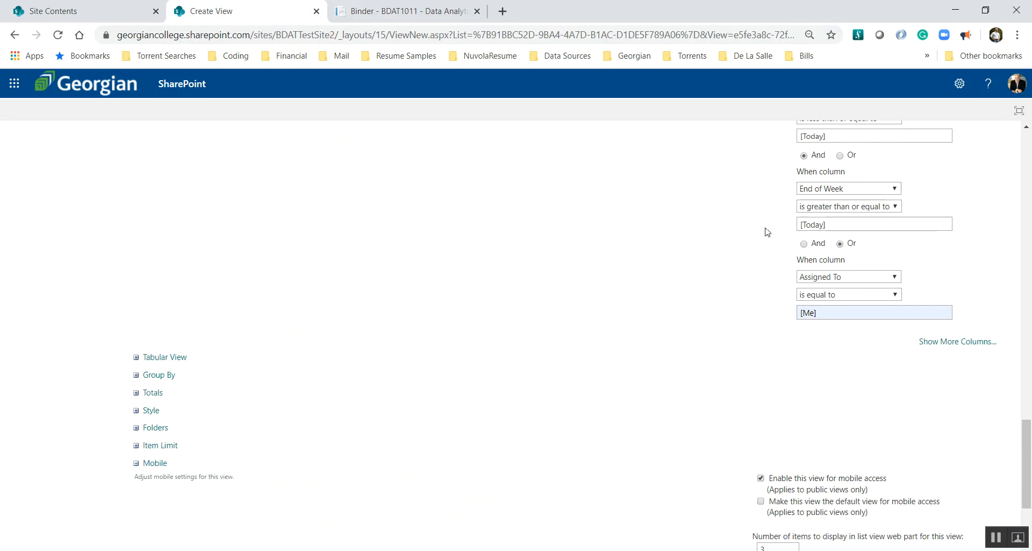
{"action": "scroll", "coordinate": [779, 269], "scroll_direction": "down", "scroll_amount": 1}
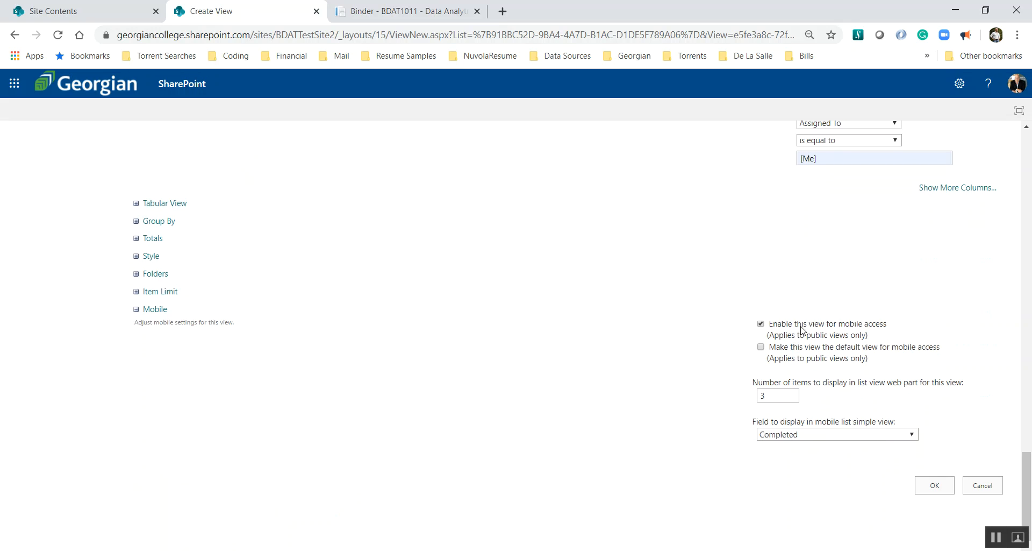
{"action": "left_click", "coordinate": [936, 488]}
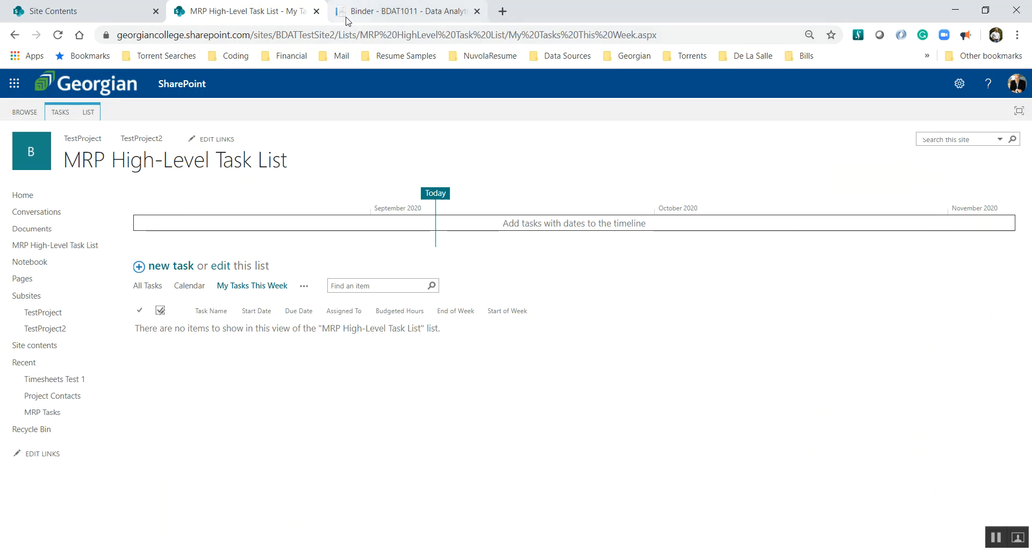
- Copy the title My Tasks Last Week from the Klasserom instructions and return to the SharePoint task list
{"action": "left_click", "coordinate": [363, 15]}
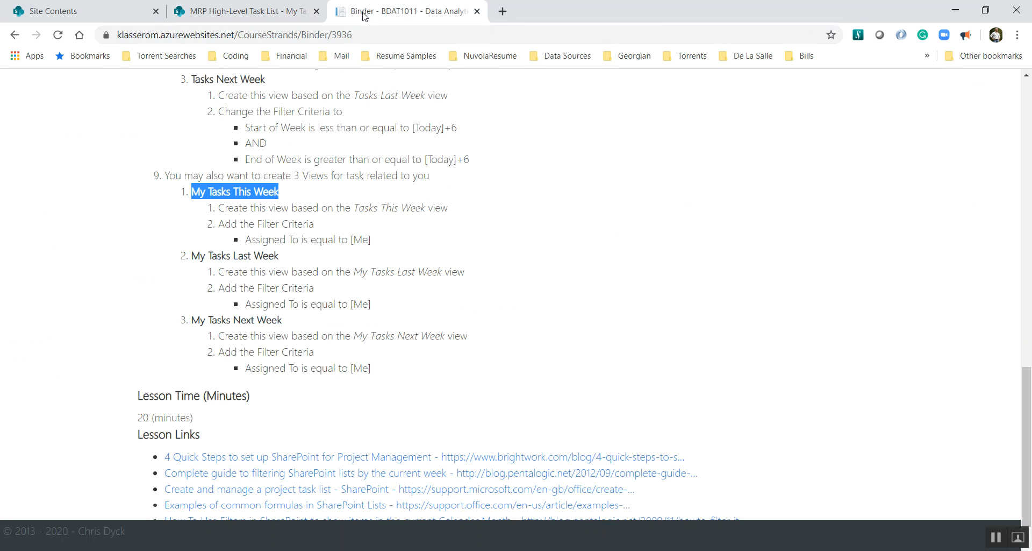
{"action": "left_click_drag", "start_coordinate": [194, 257], "coordinate": [278, 256]}
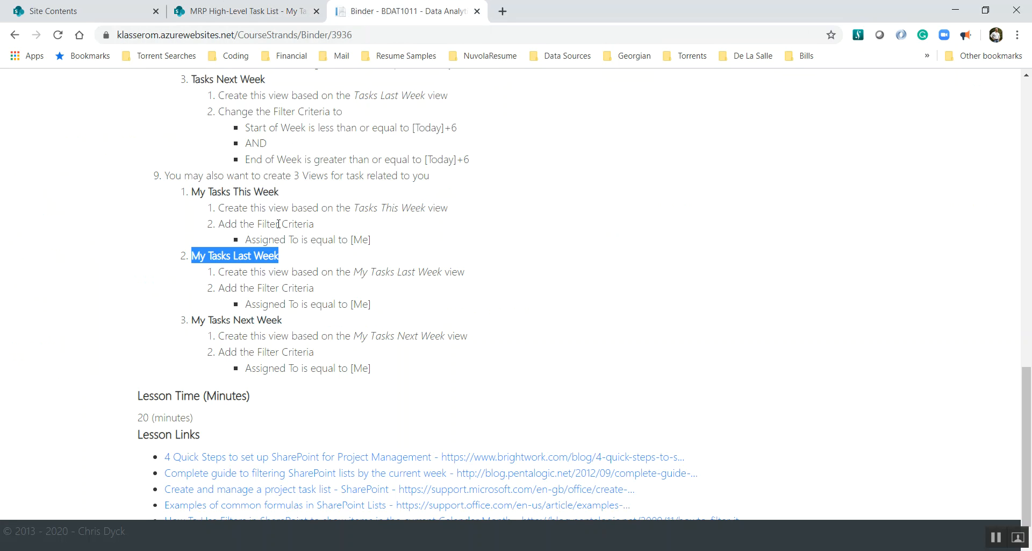
{"action": "left_click", "coordinate": [259, 16]}
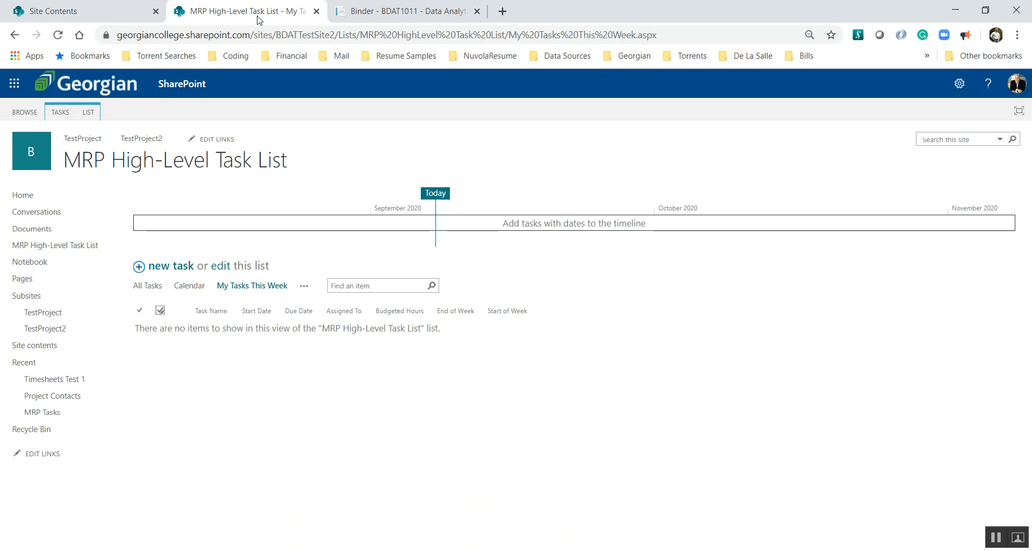
- From the list settings, create a new view based on Tasks Last Week and name it My Tasks Last Week
{"action": "left_click", "coordinate": [88, 113]}
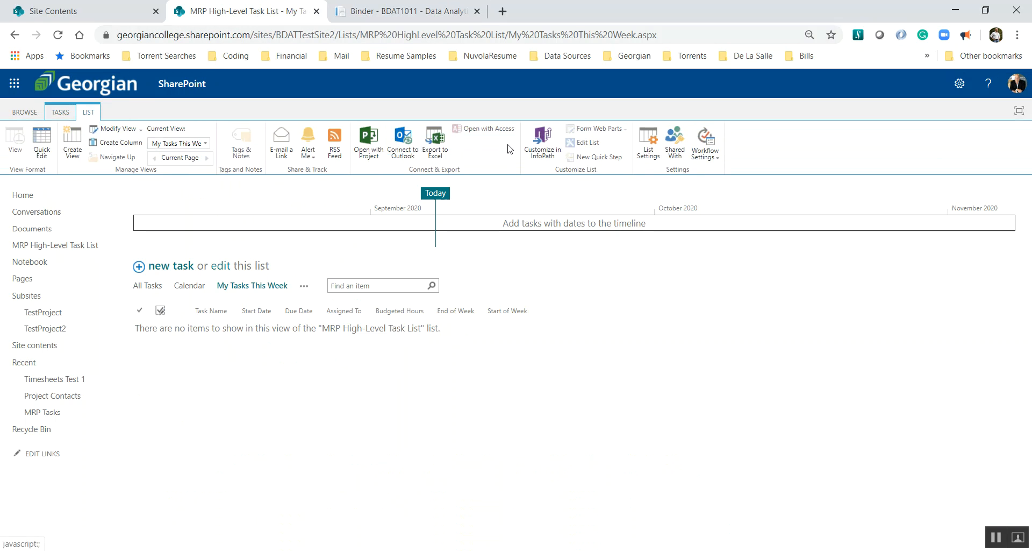
{"action": "left_click", "coordinate": [647, 149]}
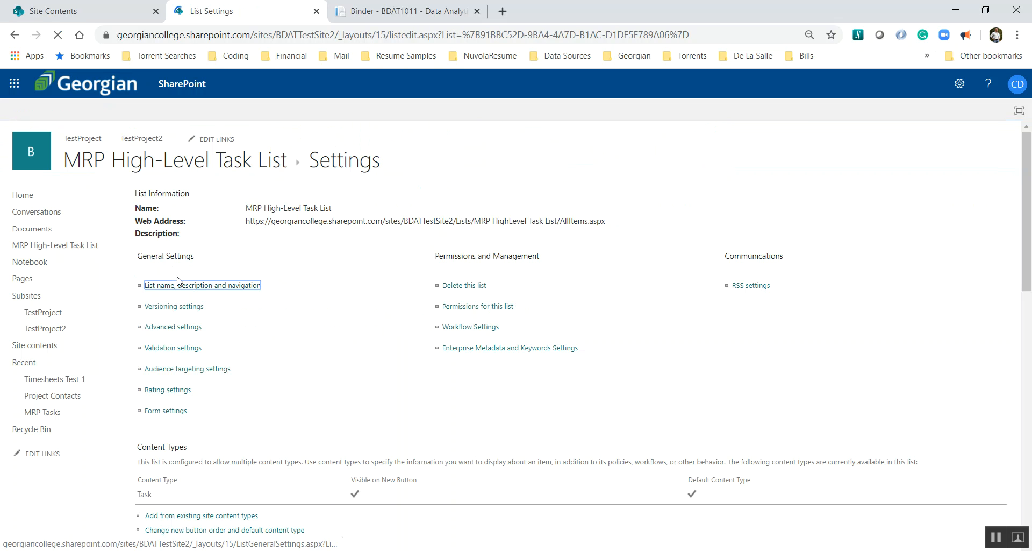
{"action": "scroll", "coordinate": [312, 342], "scroll_direction": "down", "scroll_amount": 6}
{"action": "scroll", "coordinate": [312, 342], "scroll_direction": "down", "scroll_amount": 6}
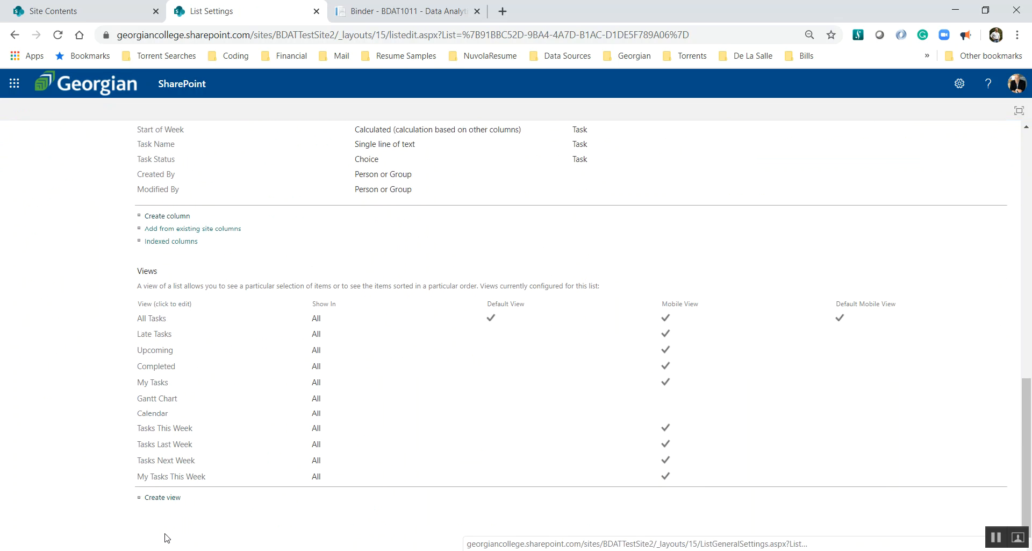
{"action": "left_click", "coordinate": [163, 497]}
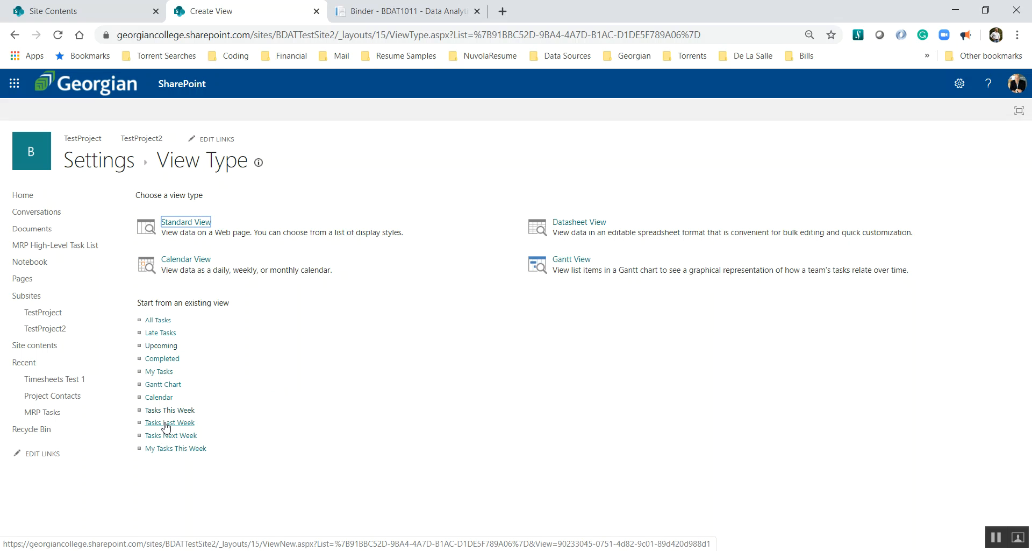
{"action": "left_click", "coordinate": [166, 423]}
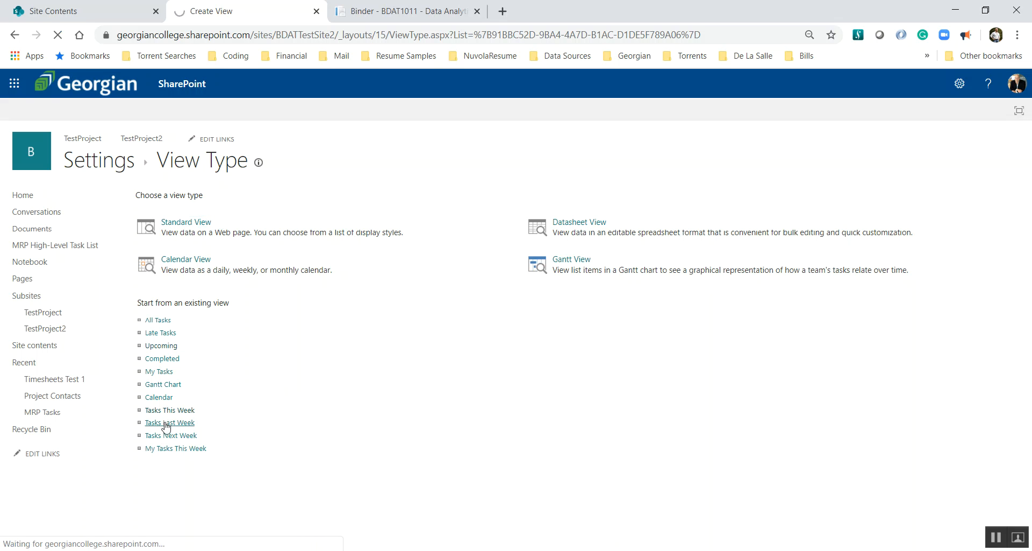
{"action": "type", "text": "My Tasks Last Week"}
- Add a filter condition to the My Tasks Last Week view where Assigned To is equal to [Me]
{"action": "scroll", "coordinate": [959, 268], "scroll_direction": "down", "scroll_amount": 15}
{"action": "scroll", "coordinate": [962, 256], "scroll_direction": "down", "scroll_amount": 12}
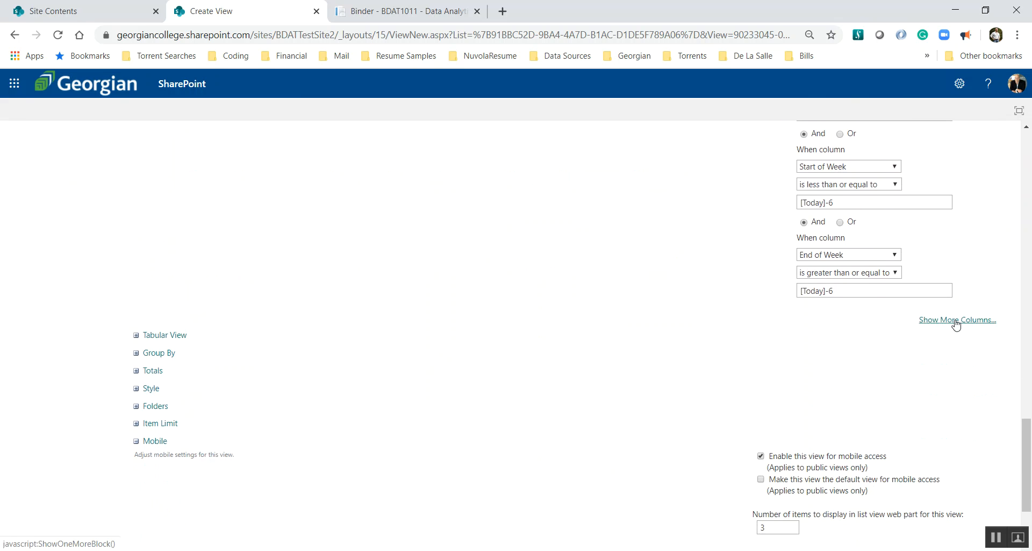
{"action": "left_click", "coordinate": [956, 320]}
{"action": "left_click", "coordinate": [848, 343]}
{"action": "scroll", "coordinate": [846, 167], "scroll_direction": "down", "scroll_amount": 1}
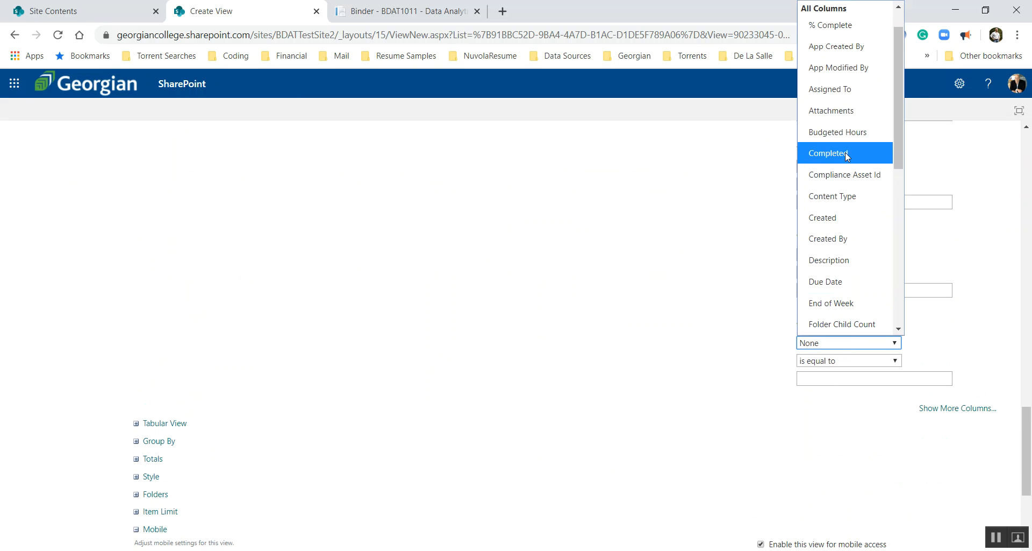
{"action": "left_click", "coordinate": [847, 89]}
{"action": "left_click", "coordinate": [841, 378]}
{"action": "type", "text": "[Me]"}
{"action": "left_click", "coordinate": [837, 412]}
- Save the My Tasks Last Week view and check the additional views available for the task list
{"action": "scroll", "coordinate": [986, 356], "scroll_direction": "up", "scroll_amount": 20}
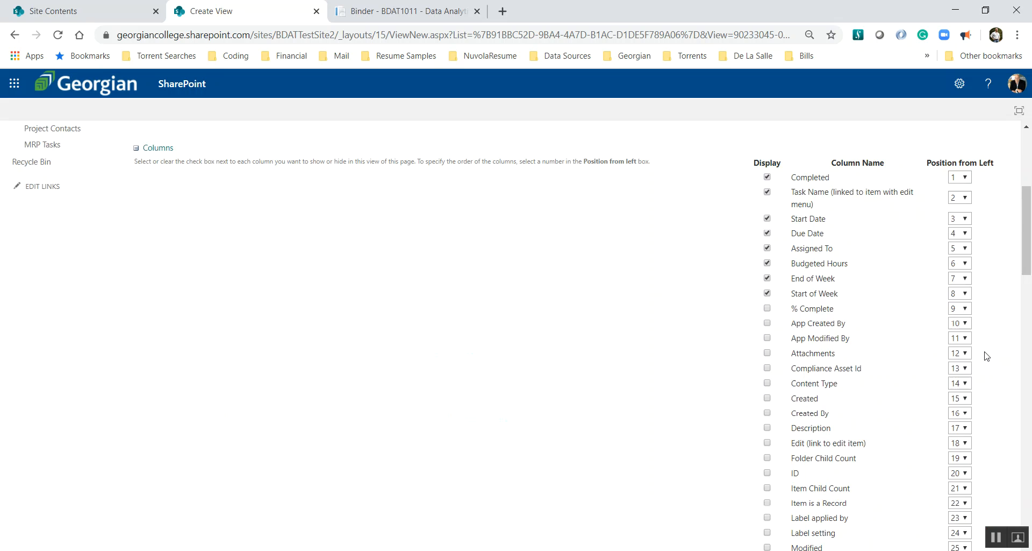
{"action": "scroll", "coordinate": [987, 356], "scroll_direction": "up", "scroll_amount": 5}
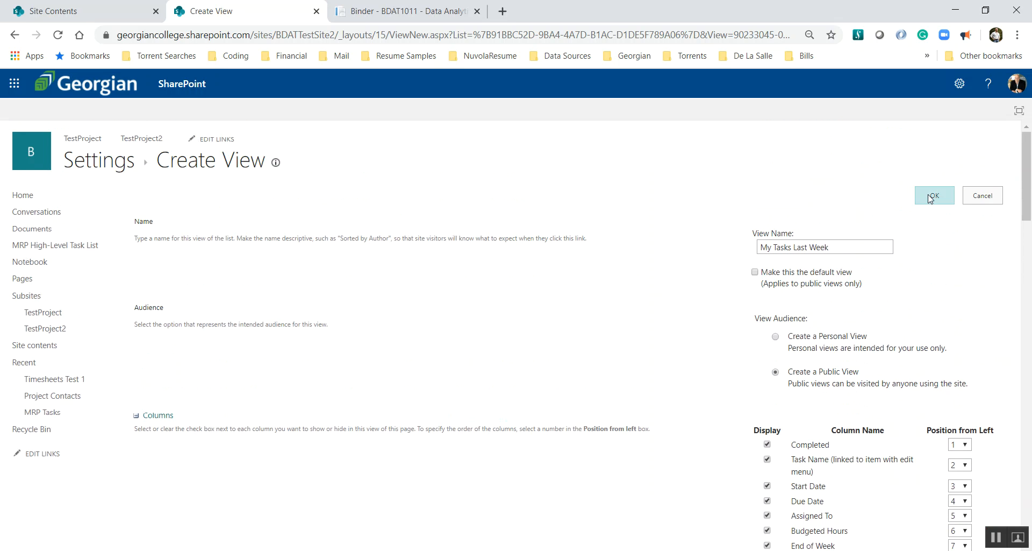
{"action": "left_click", "coordinate": [931, 197]}
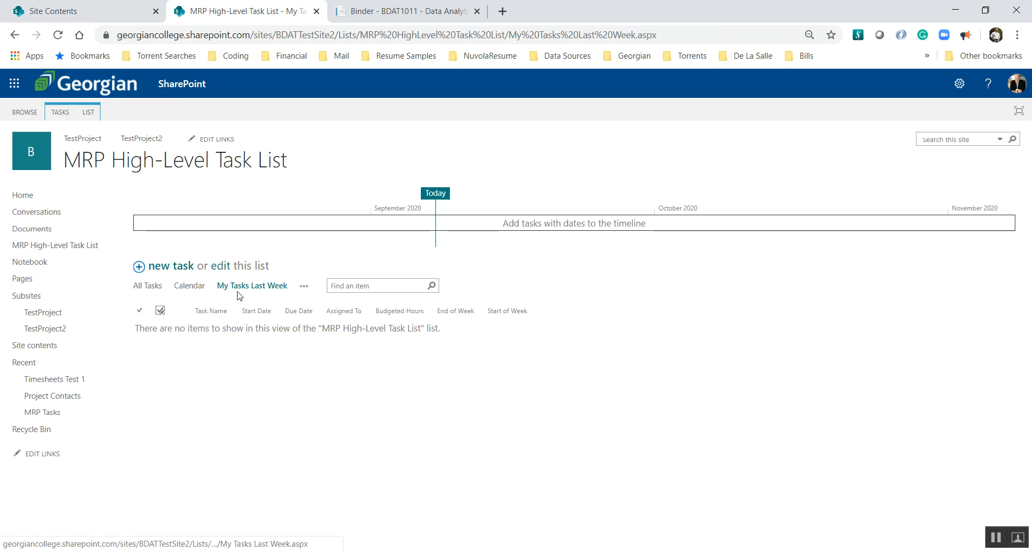
{"action": "left_click", "coordinate": [304, 285]}
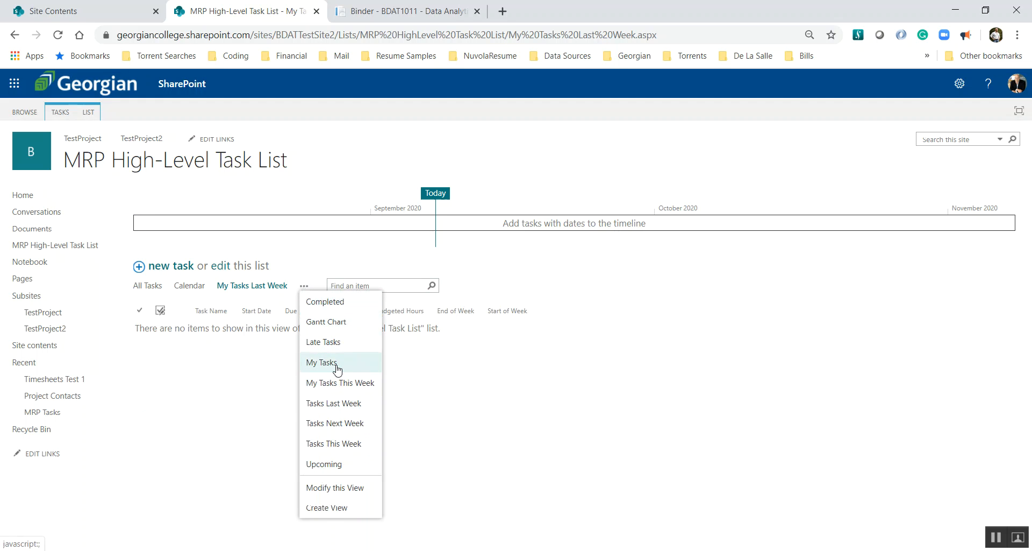
{"action": "left_click", "coordinate": [283, 368]}
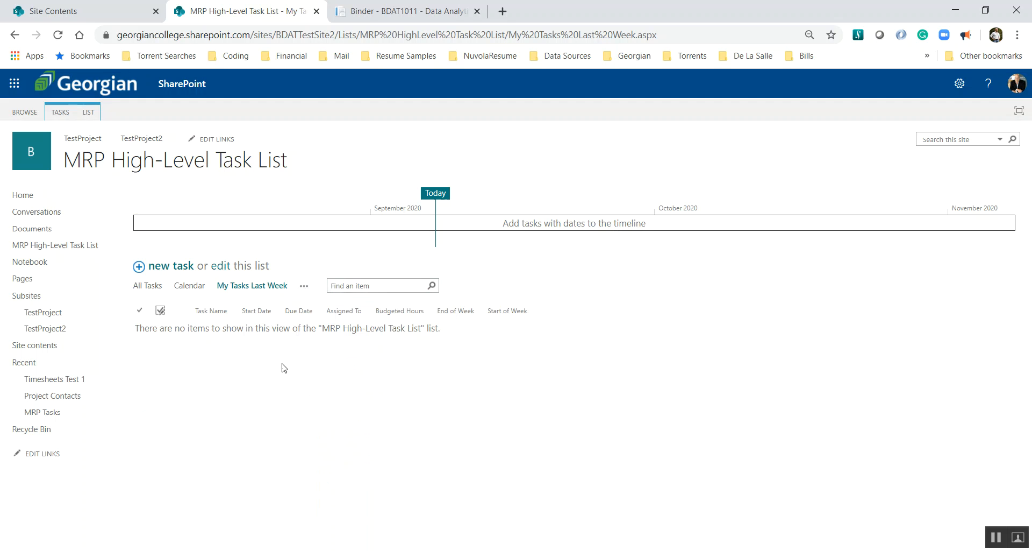
- Copy the title My Tasks Next Week from the Klasserom instructions and return to the SharePoint task list
{"action": "left_click", "coordinate": [358, 11]}
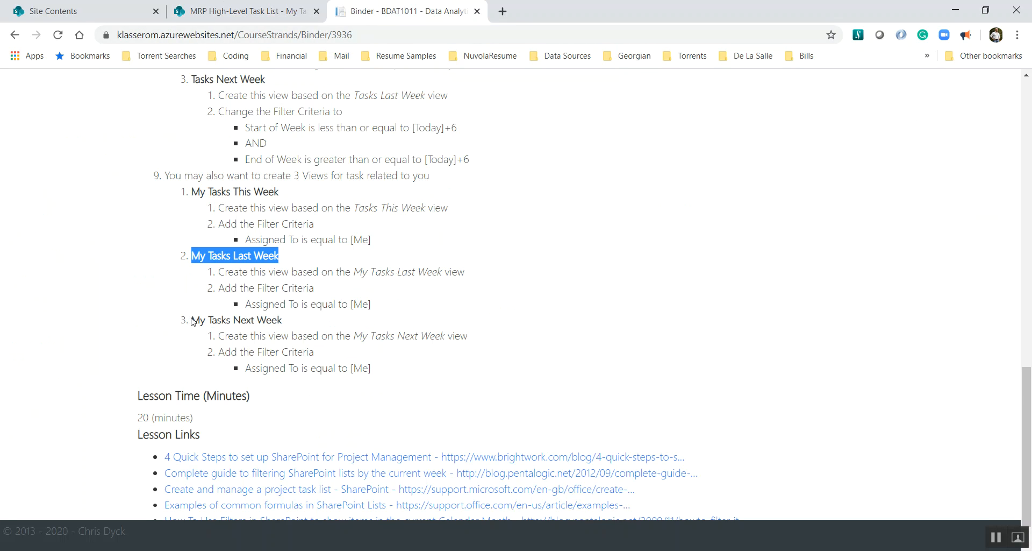
{"action": "left_click_drag", "start_coordinate": [195, 318], "coordinate": [283, 321]}
{"action": "key", "text": "ctrl+c"}
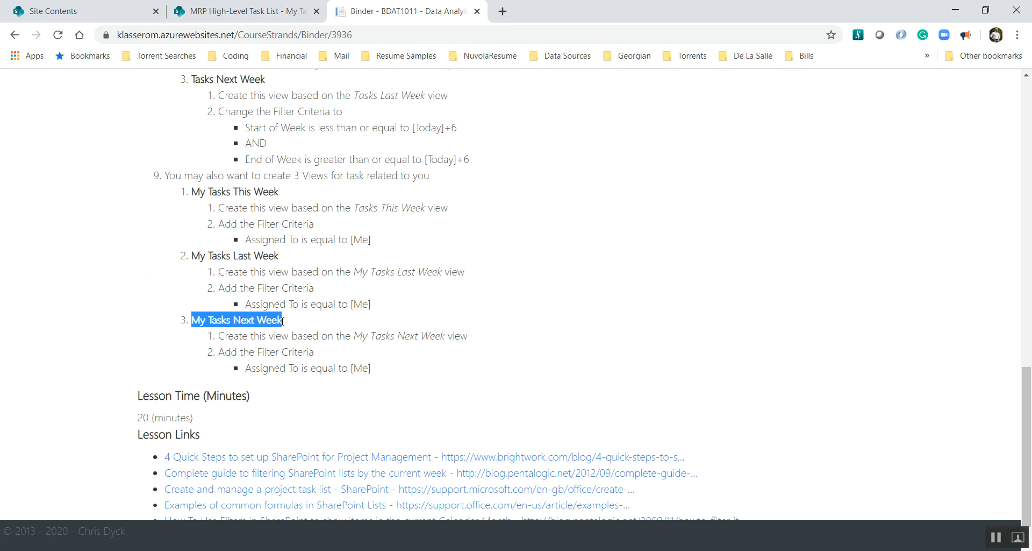
{"action": "left_click", "coordinate": [260, 9]}
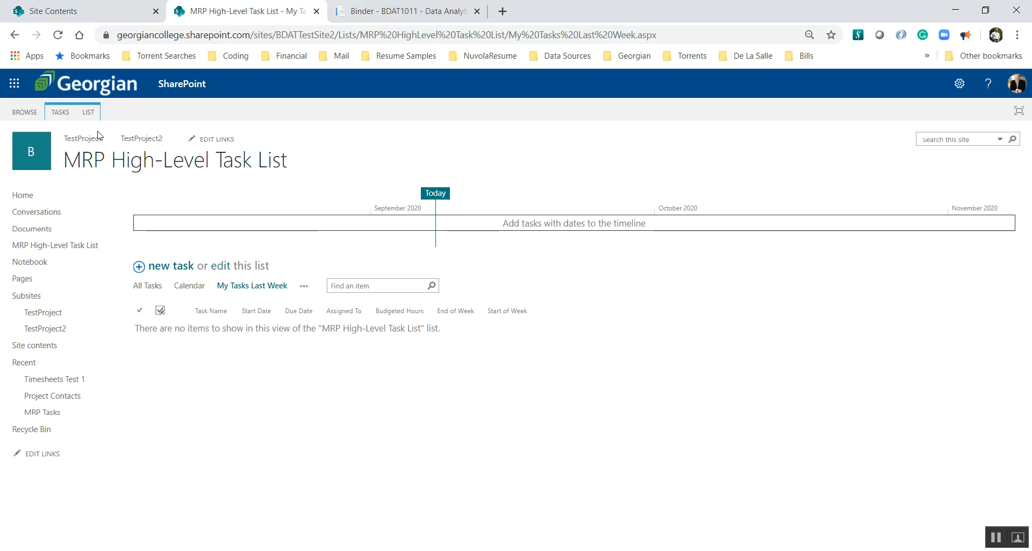
- From the list settings, create a new view based on Tasks Next Week and name it My Tasks Next Week
{"action": "left_click", "coordinate": [89, 113]}
{"action": "left_click", "coordinate": [653, 144]}
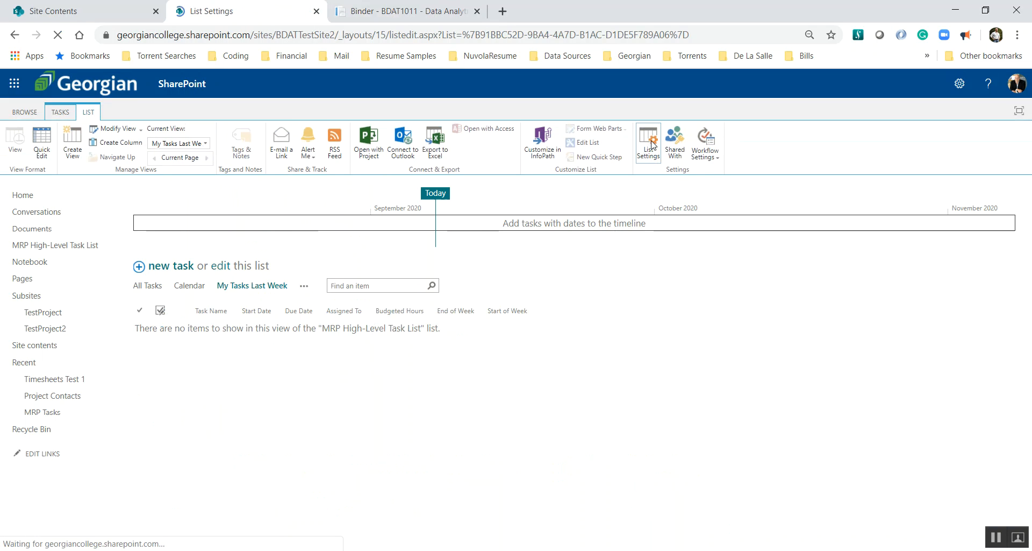
{"action": "scroll", "coordinate": [358, 280], "scroll_direction": "down", "scroll_amount": 13}
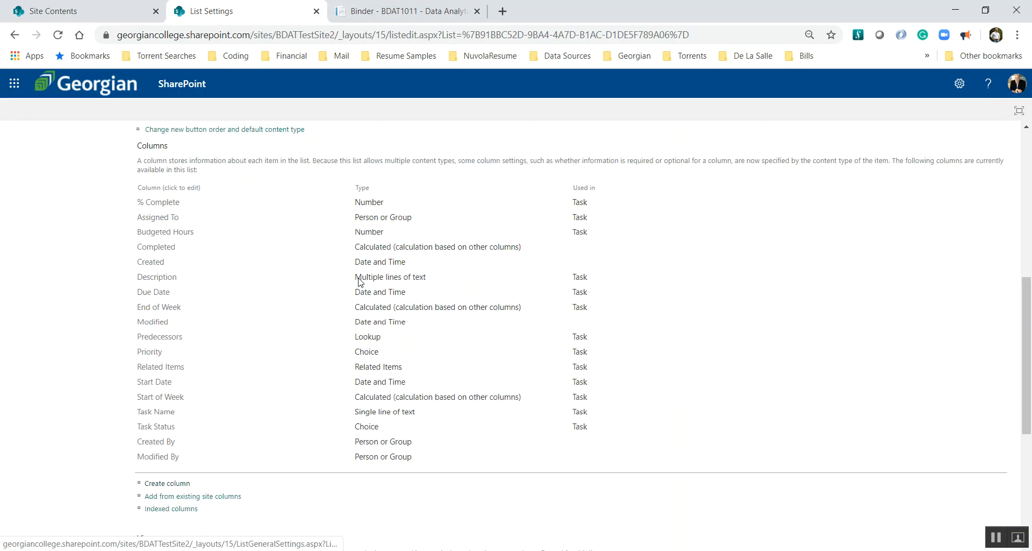
{"action": "left_click", "coordinate": [159, 489]}
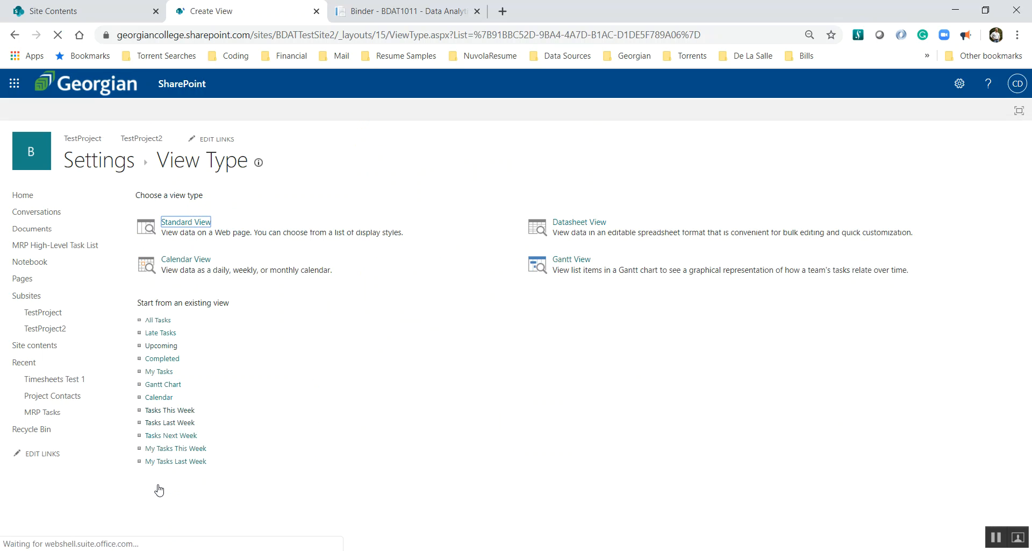
{"action": "left_click", "coordinate": [162, 439]}
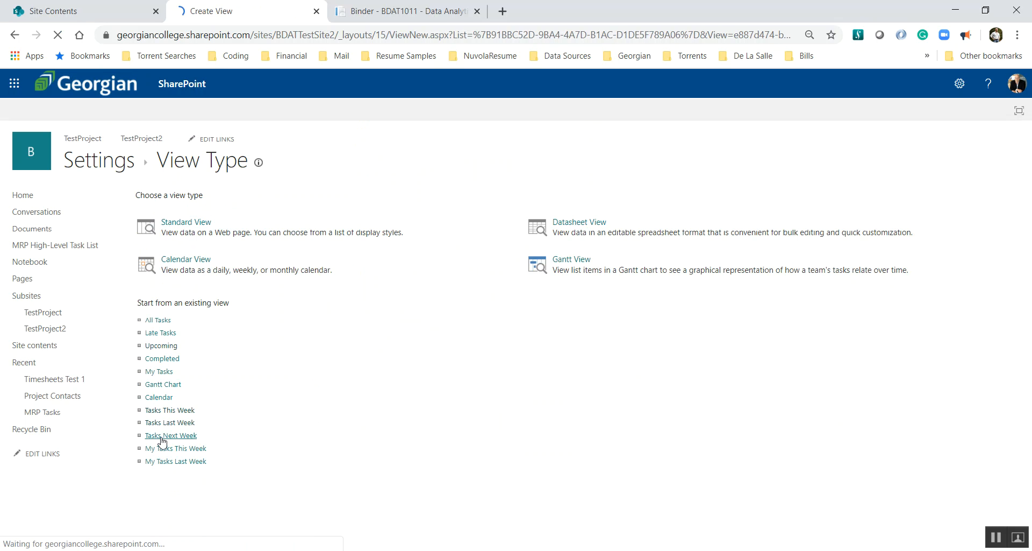
{"action": "key", "text": "ctrl+v"}
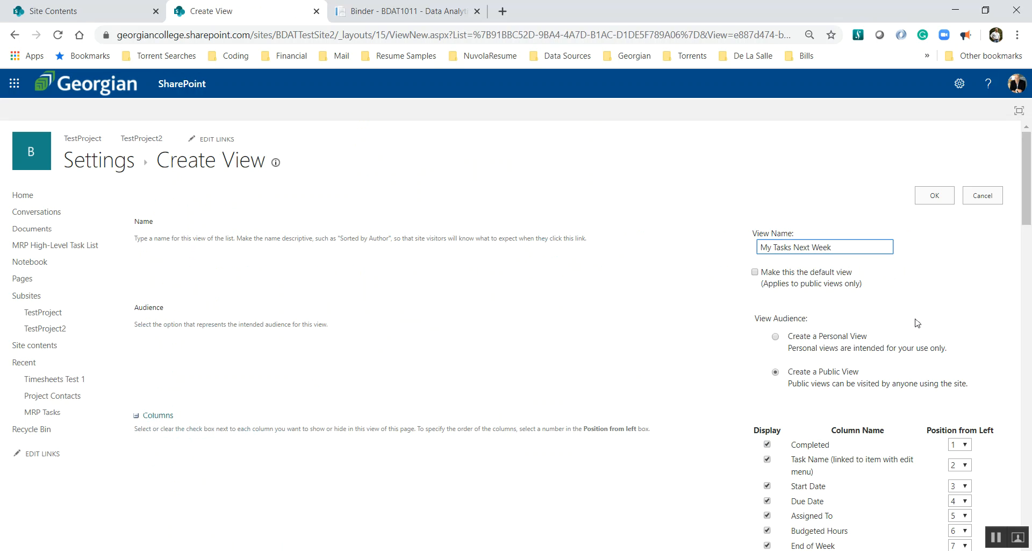
- Add a filter condition to the My Tasks Next Week view where Assigned To is equal to [Me], and save the view
{"action": "scroll", "coordinate": [987, 337], "scroll_direction": "down", "scroll_amount": 10}
{"action": "scroll", "coordinate": [987, 336], "scroll_direction": "down", "scroll_amount": 15}
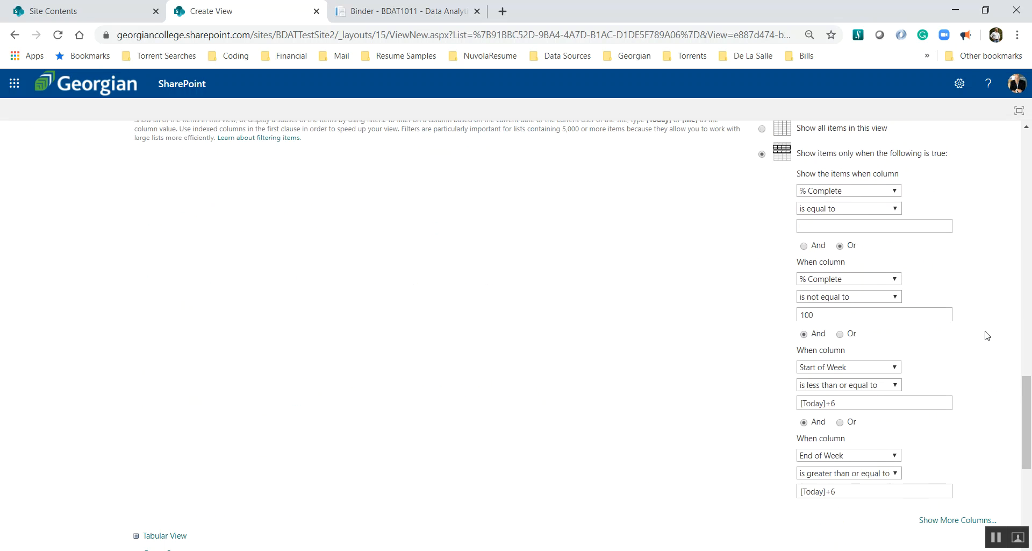
{"action": "left_click", "coordinate": [933, 253]}
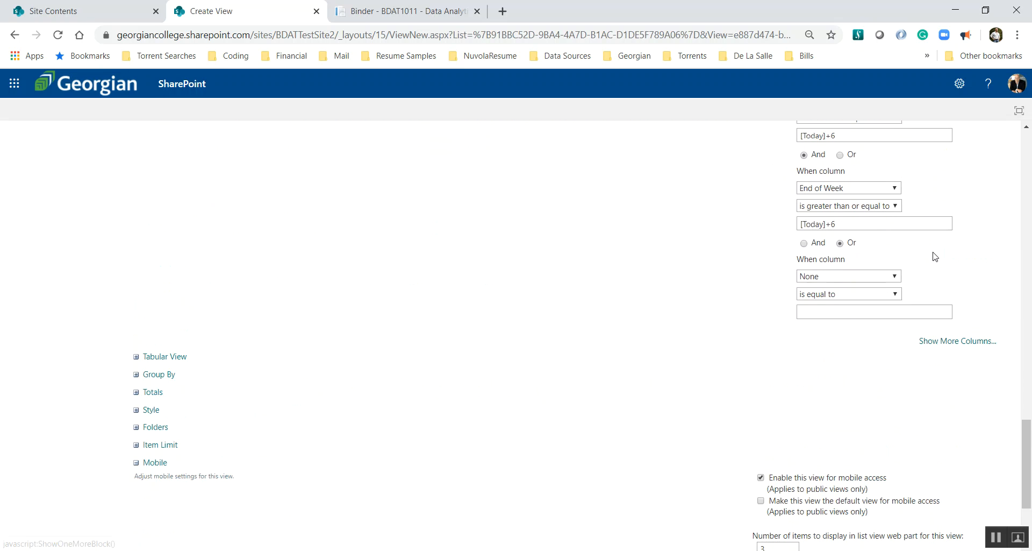
{"action": "left_click", "coordinate": [848, 276]}
{"action": "left_click", "coordinate": [828, 407]}
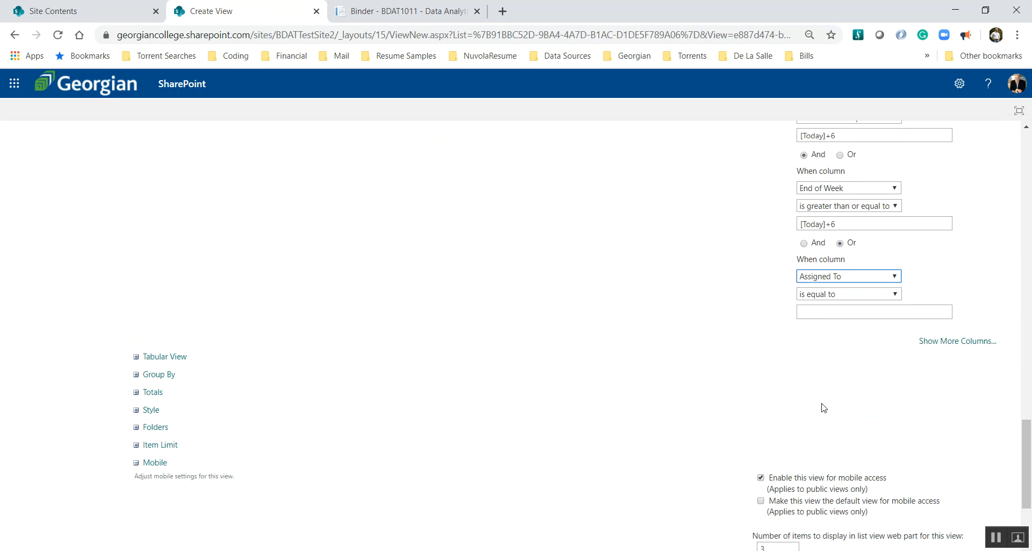
{"action": "left_click", "coordinate": [825, 313]}
{"action": "left_click", "coordinate": [822, 333]}
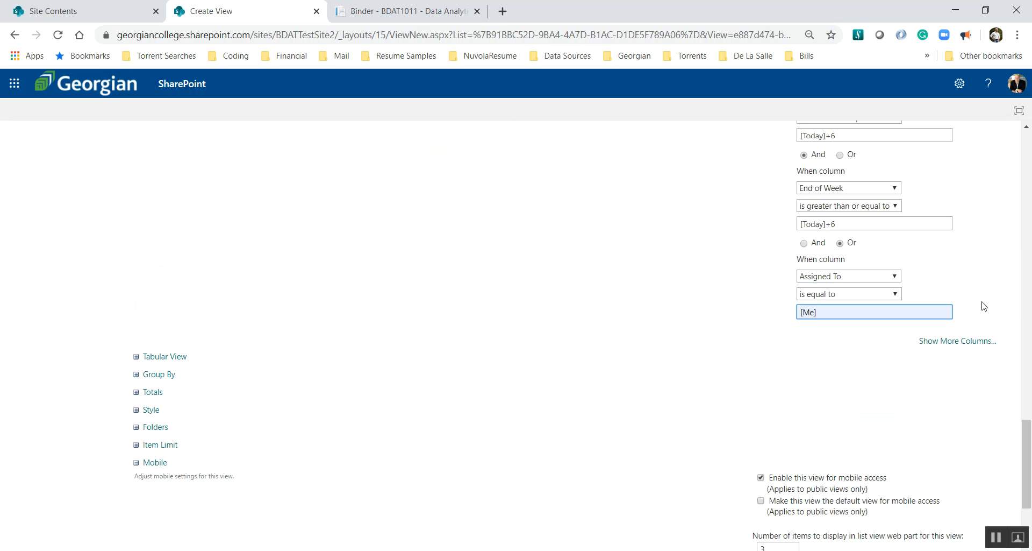
{"action": "scroll", "coordinate": [980, 317], "scroll_direction": "up", "scroll_amount": 20}
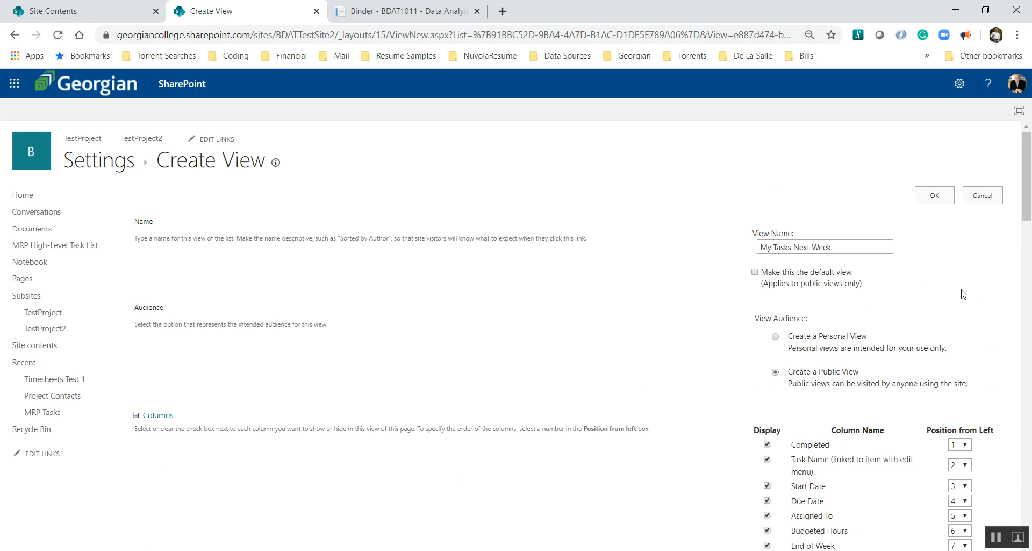
{"action": "left_click", "coordinate": [934, 196]}
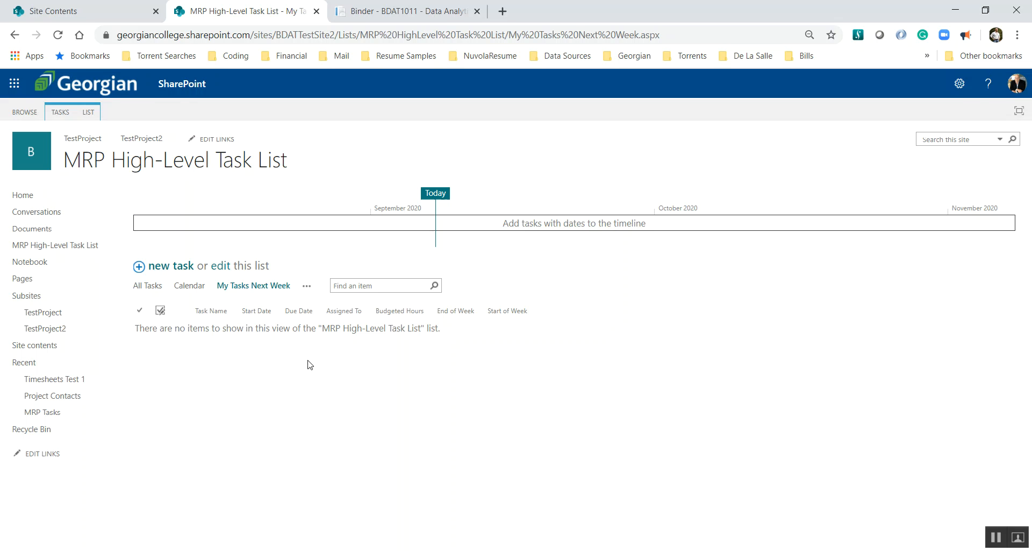
- Review the Klasserom task list instructions back to their beginning and return to the SharePoint task list
{"action": "left_click", "coordinate": [383, 13]}
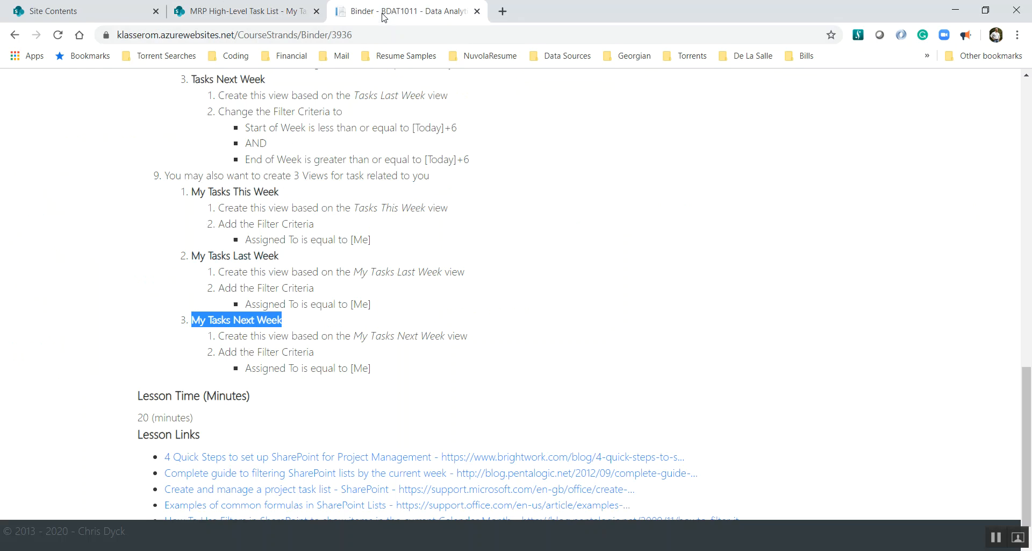
{"action": "left_click", "coordinate": [317, 301]}
{"action": "scroll", "coordinate": [317, 301], "scroll_direction": "up", "scroll_amount": 15}
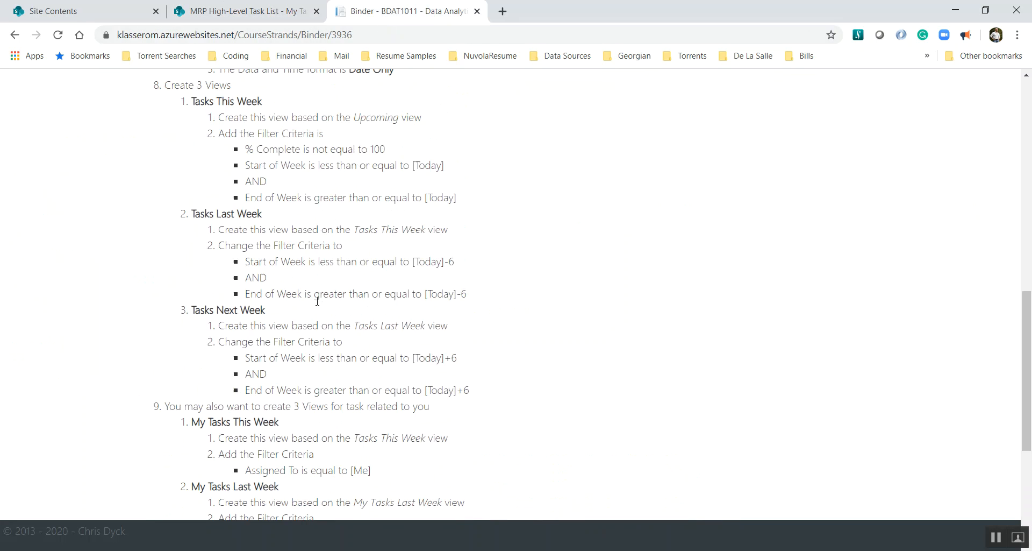
{"action": "scroll", "coordinate": [317, 301], "scroll_direction": "up", "scroll_amount": 2}
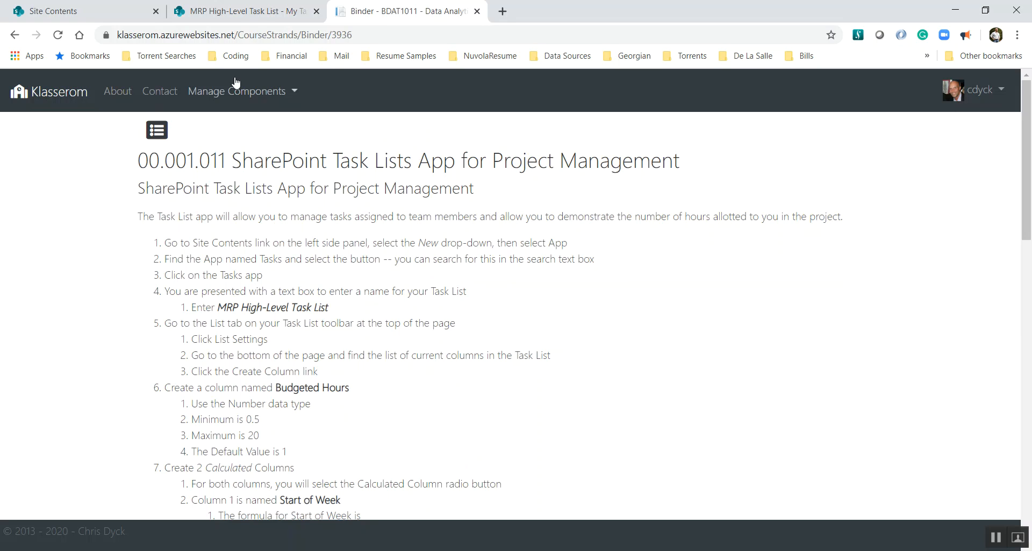
{"action": "left_click", "coordinate": [243, 11]}
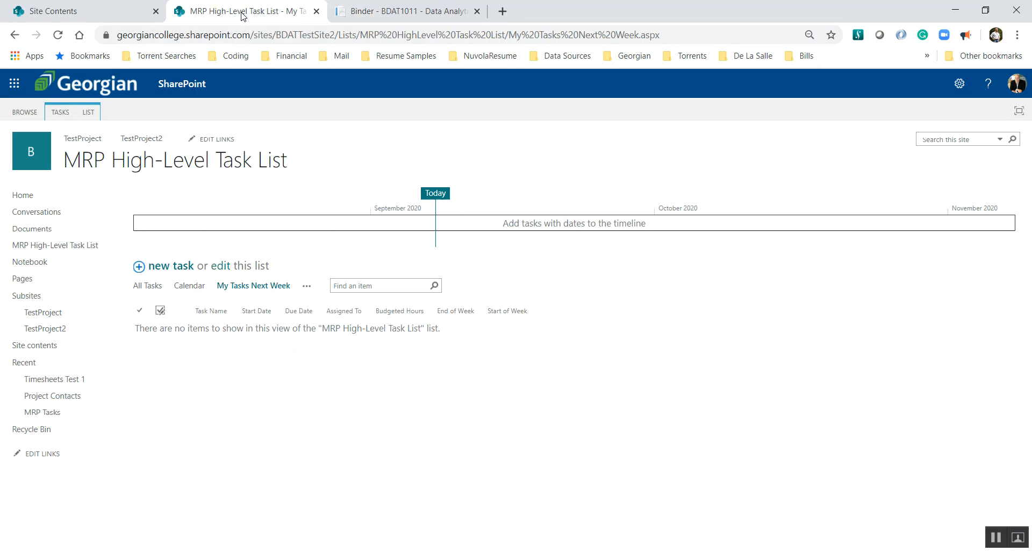
- Create a new task named Task 1 with start date 9/7/2020 and due date 9/17/2020
{"action": "left_click", "coordinate": [179, 266]}
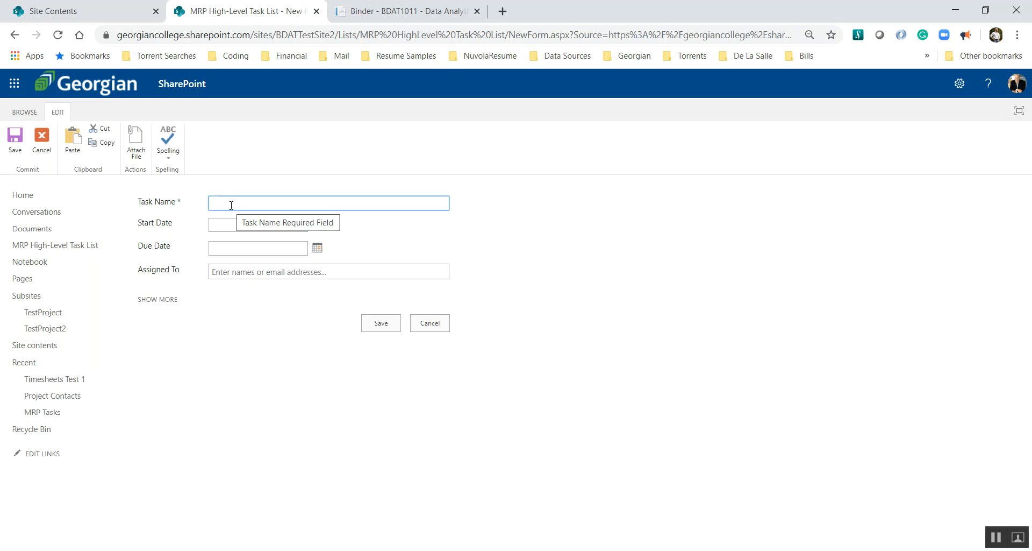
{"action": "type", "text": "Task 1"}
{"action": "left_click", "coordinate": [318, 226]}
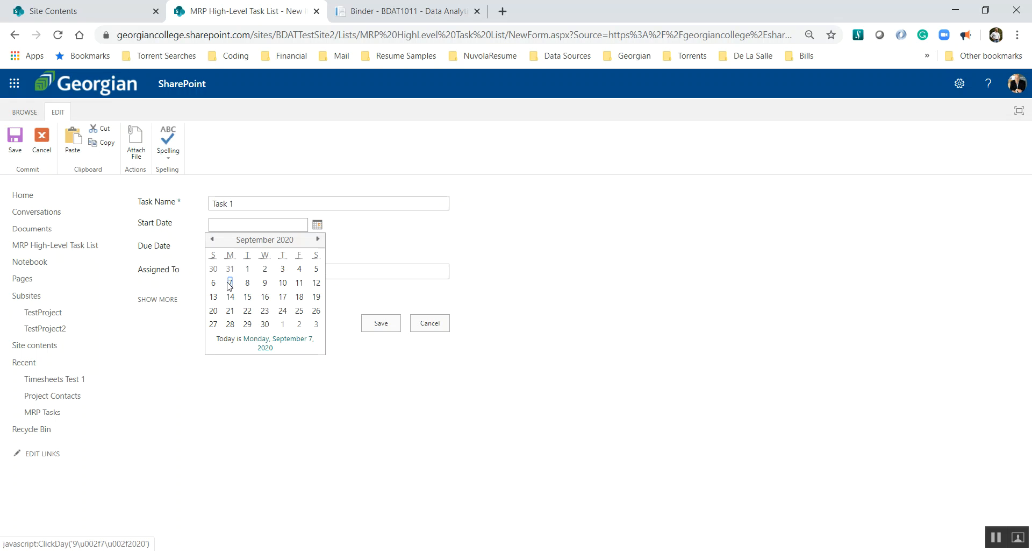
{"action": "left_click", "coordinate": [232, 285]}
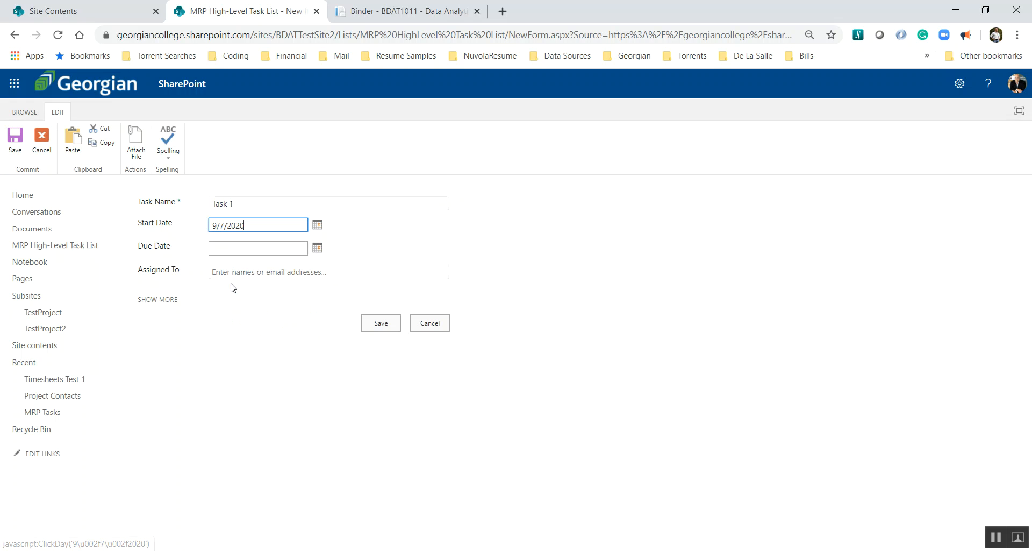
{"action": "left_click", "coordinate": [318, 249]}
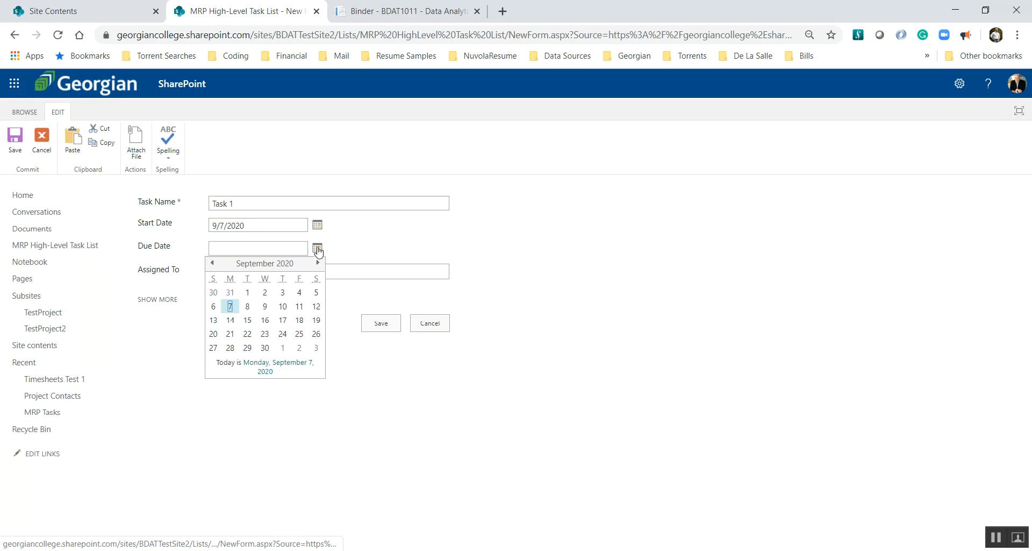
{"action": "left_click", "coordinate": [282, 320]}
- Assign Task 1 to the site user, set Budgeted Hours to 8, and save the task
{"action": "left_click", "coordinate": [258, 270]}
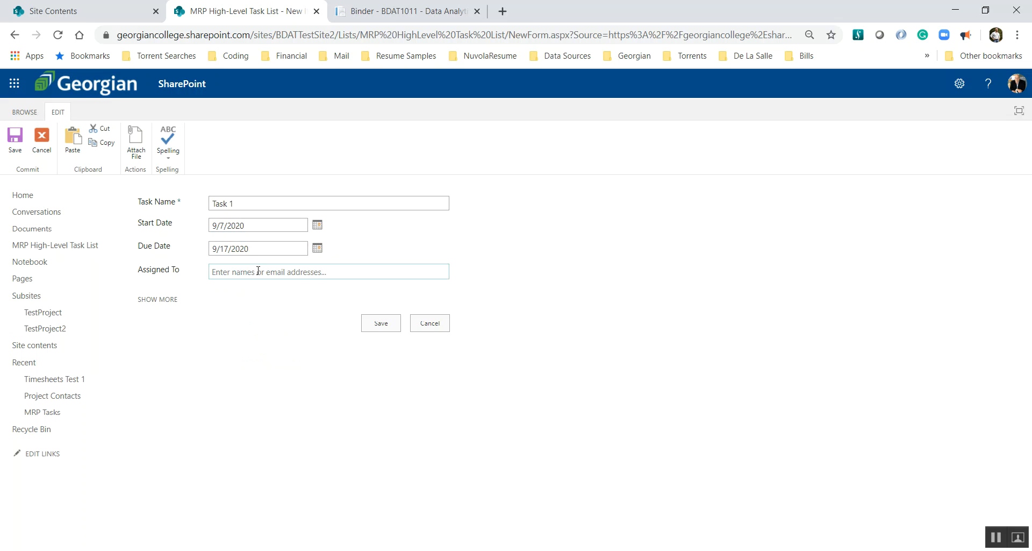
{"action": "type", "text": "chris"}
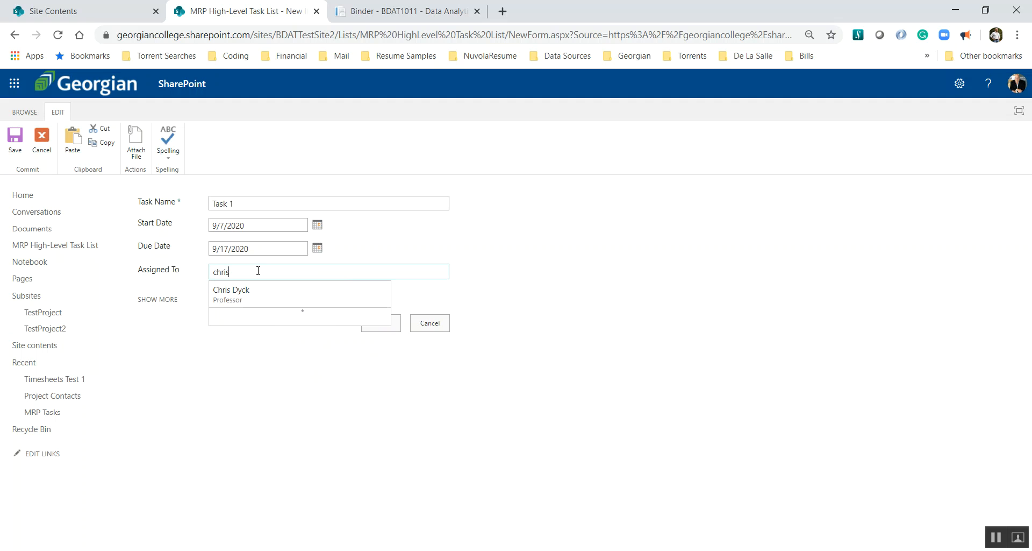
{"action": "left_click", "coordinate": [256, 293]}
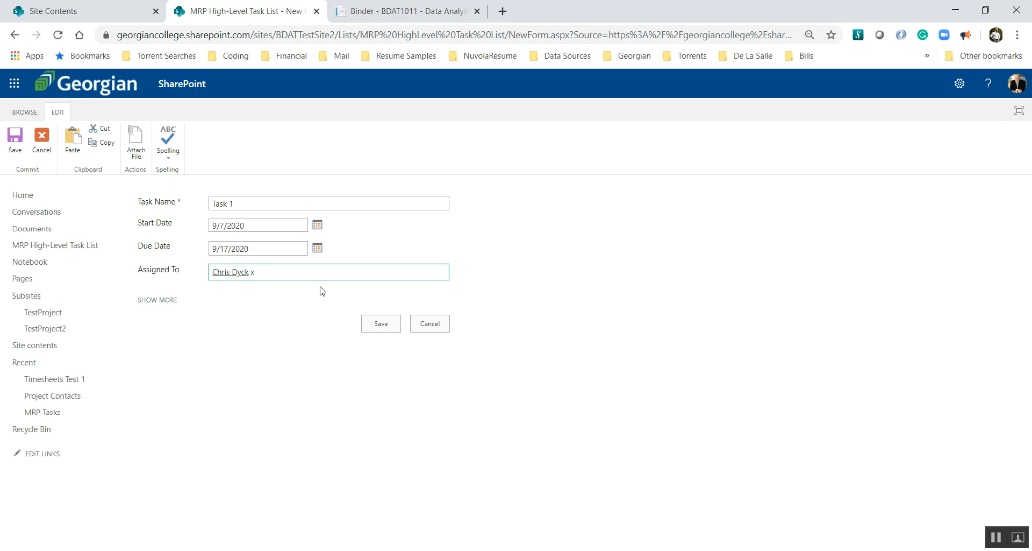
{"action": "left_click", "coordinate": [163, 301]}
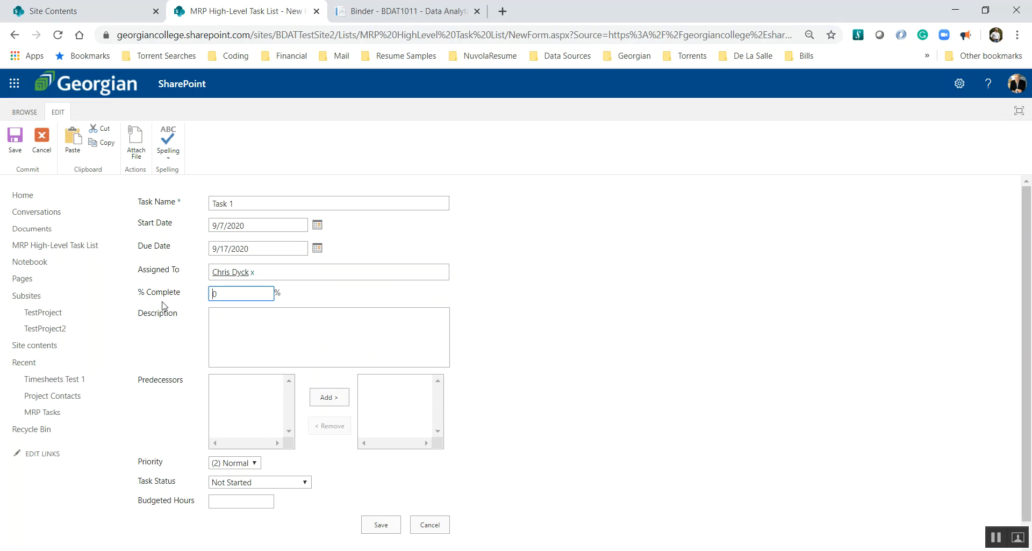
{"action": "scroll", "coordinate": [174, 434], "scroll_direction": "down", "scroll_amount": 1}
{"action": "left_click", "coordinate": [238, 478]}
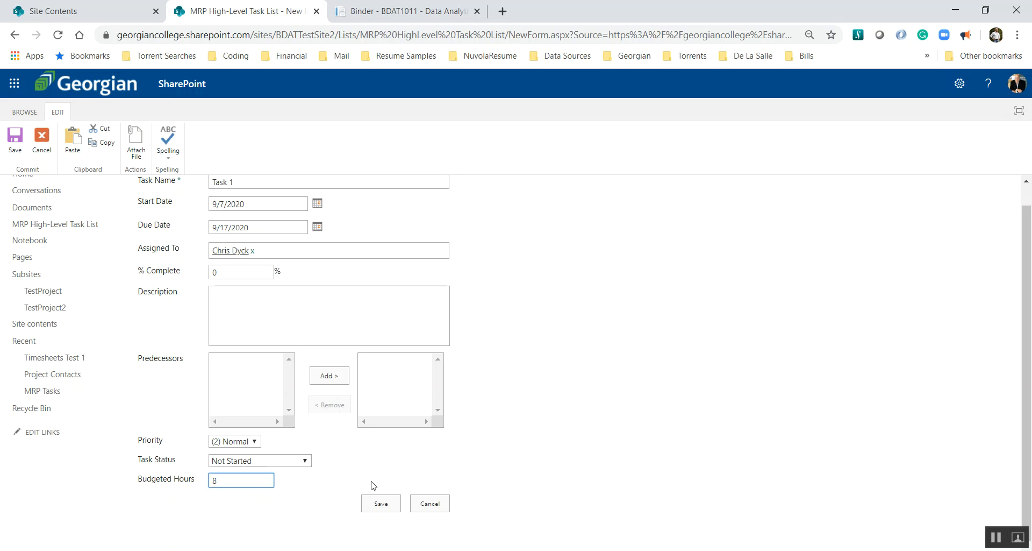
{"action": "left_click", "coordinate": [379, 504]}
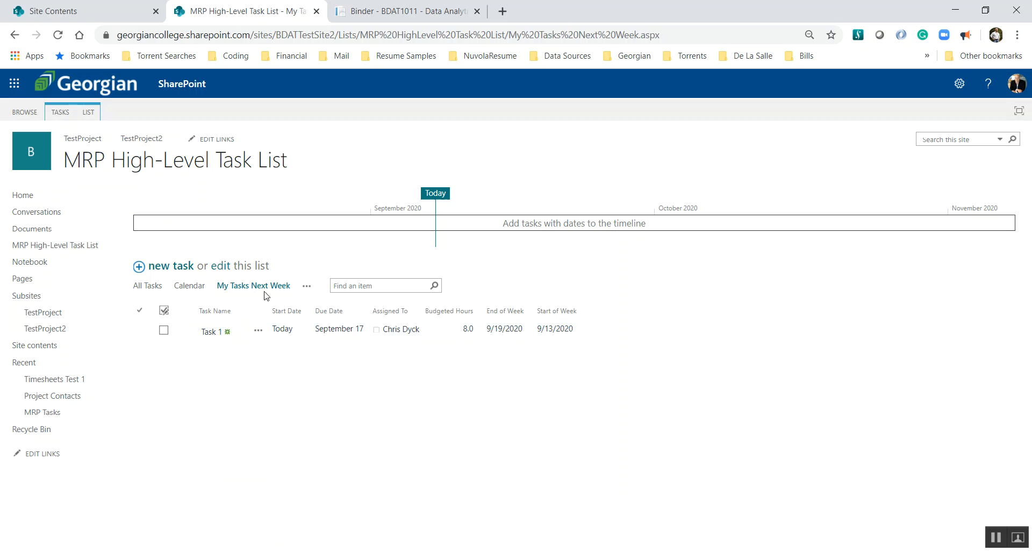
- Display the My Tasks This Week view to check which tasks it lists
{"action": "left_click", "coordinate": [307, 286]}
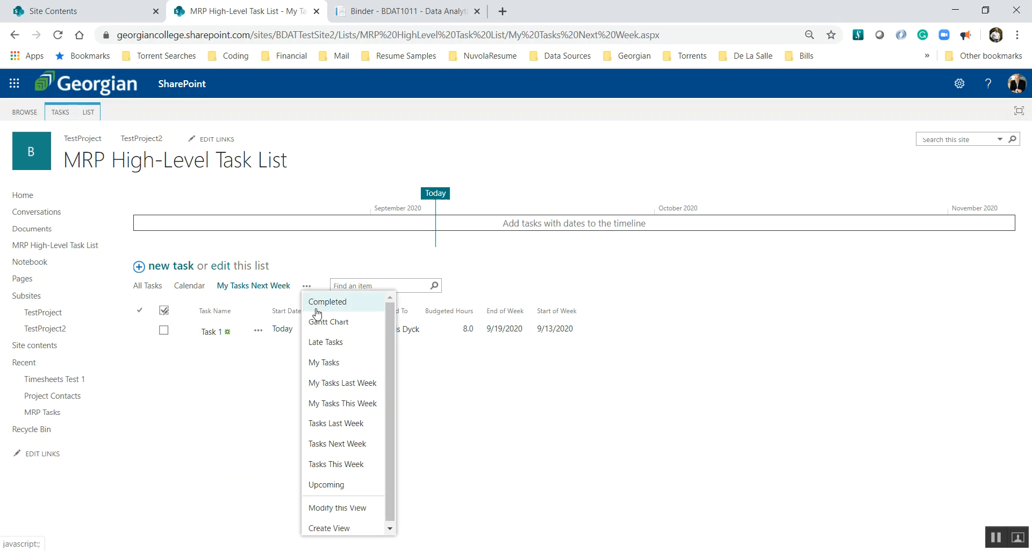
{"action": "left_click", "coordinate": [333, 402]}
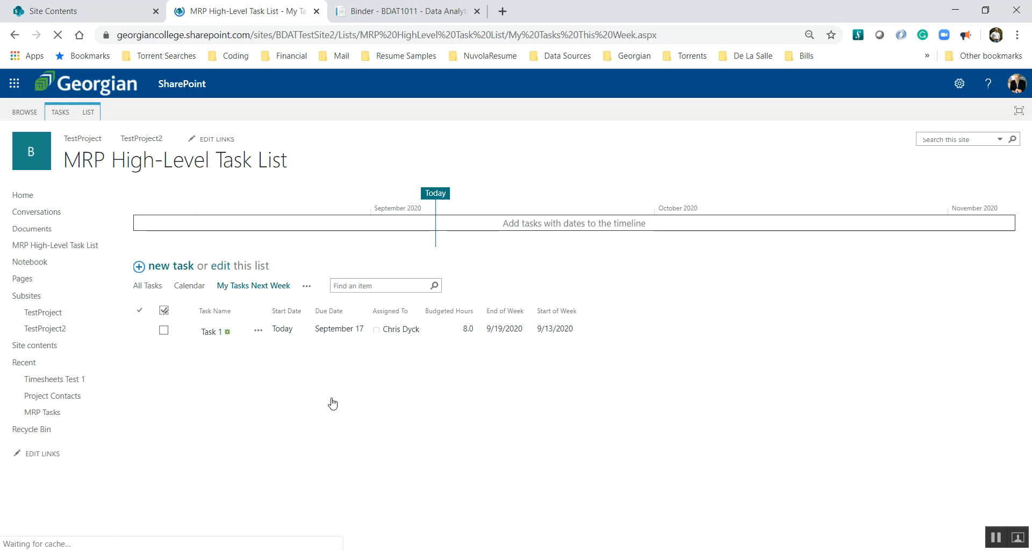
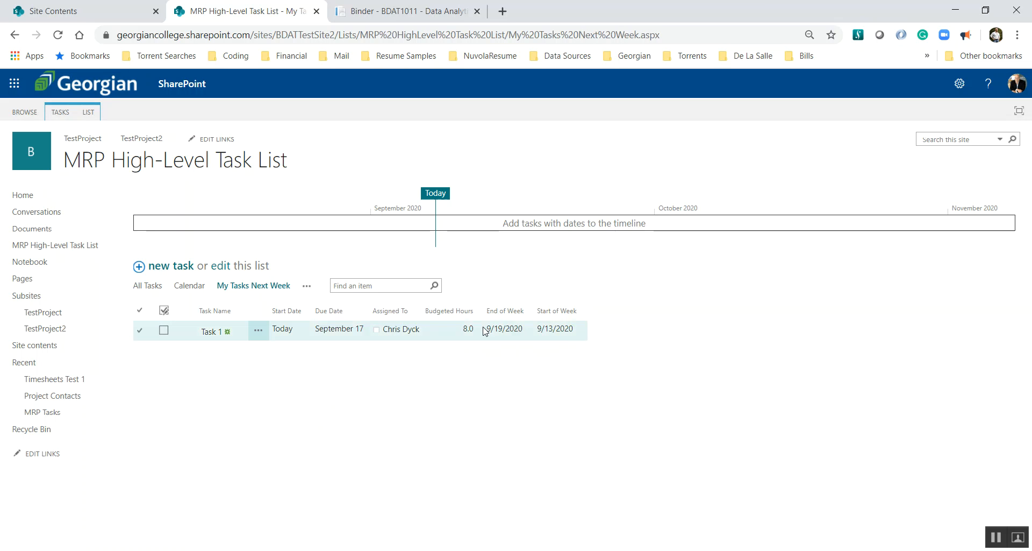
{"action": "left_click", "coordinate": [307, 285]}
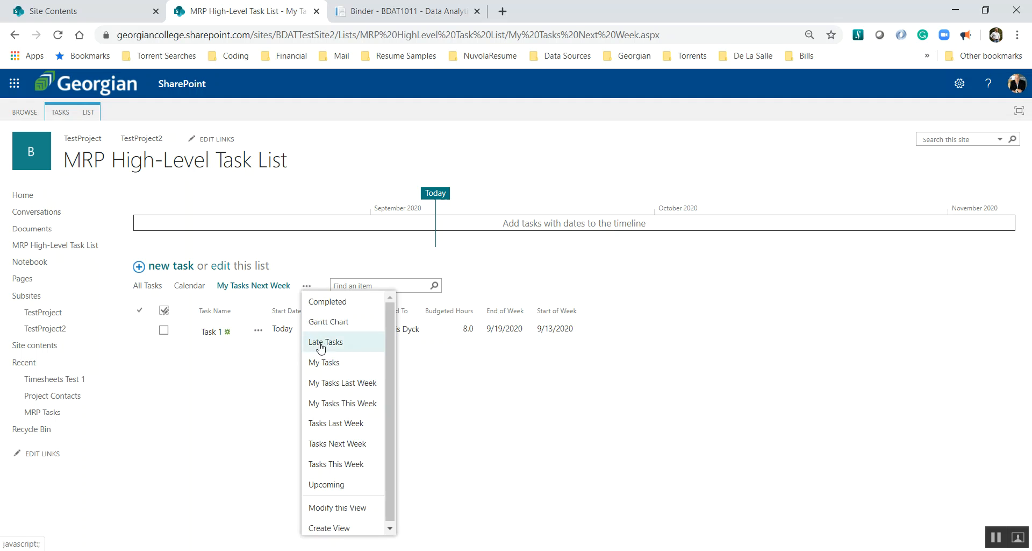
{"action": "left_click", "coordinate": [325, 403]}
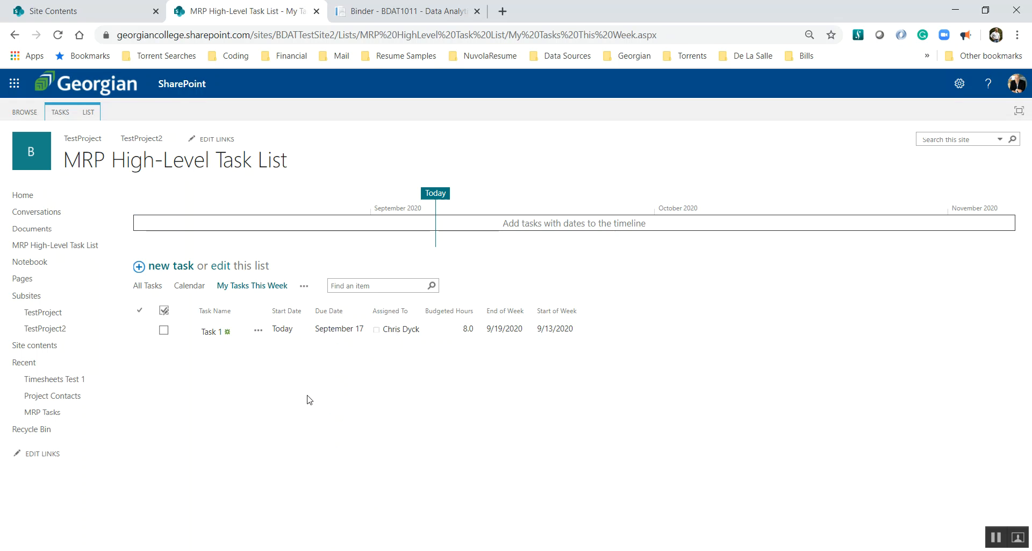
- Modify the My Tasks This Week view so its Assigned To filter condition is joined with And, and save the view
{"action": "left_click", "coordinate": [88, 113]}
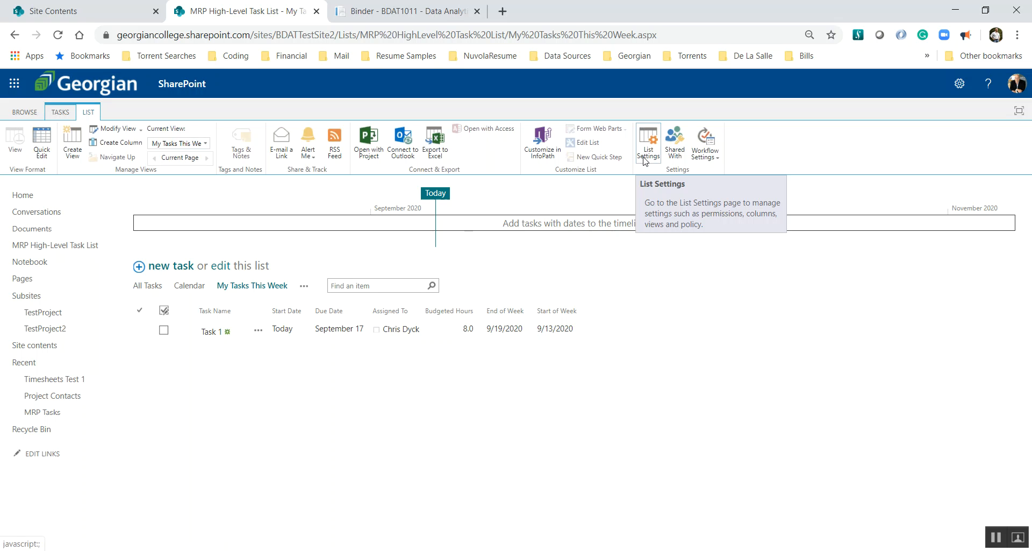
{"action": "left_click", "coordinate": [107, 130]}
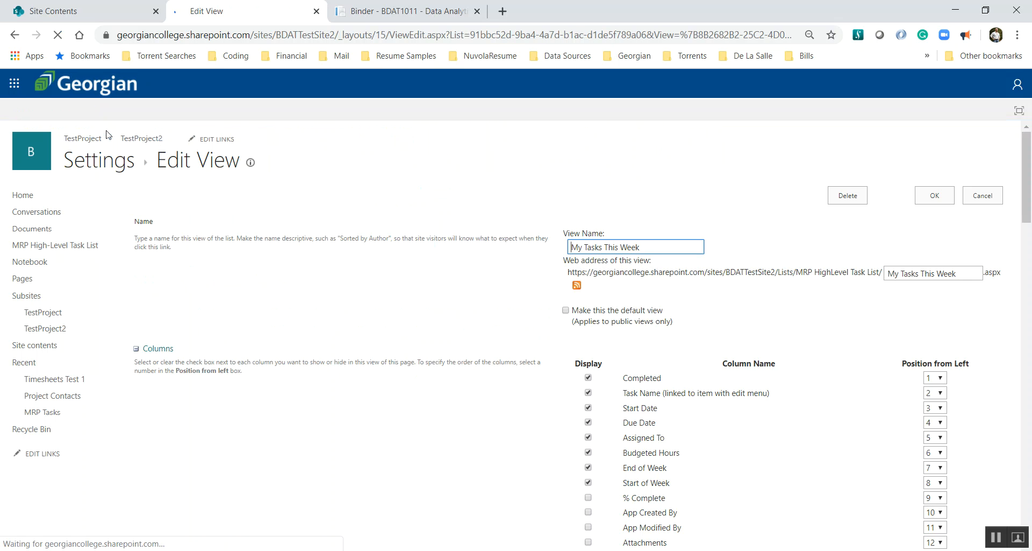
{"action": "scroll", "coordinate": [762, 376], "scroll_direction": "down", "scroll_amount": 10}
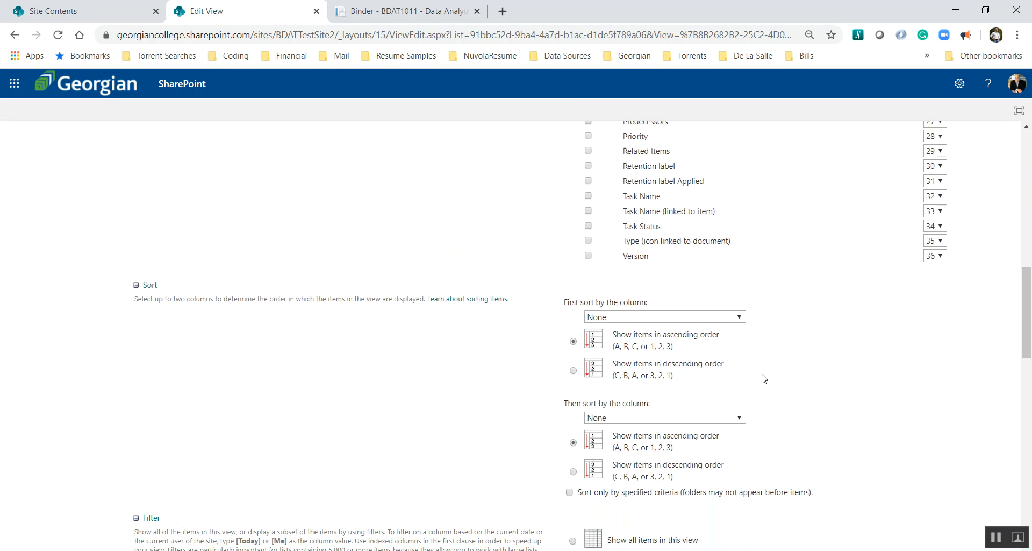
{"action": "scroll", "coordinate": [764, 378], "scroll_direction": "down", "scroll_amount": 12}
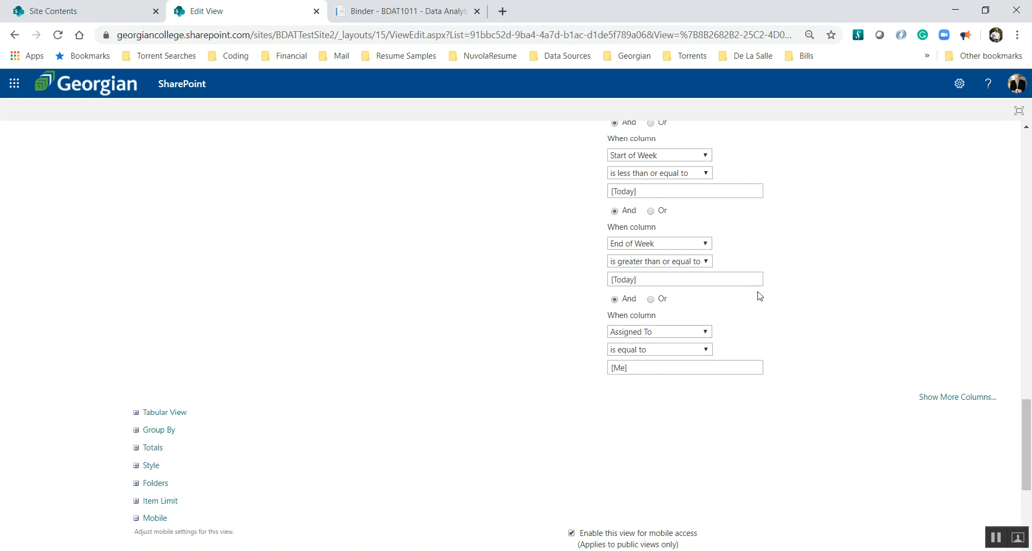
{"action": "scroll", "coordinate": [760, 296], "scroll_direction": "down", "scroll_amount": 5}
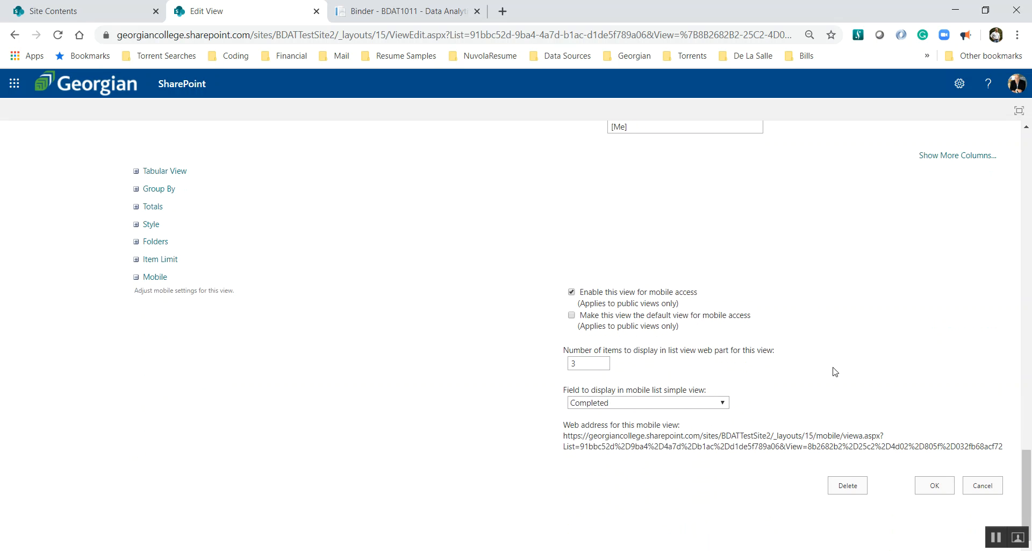
{"action": "left_click", "coordinate": [922, 482]}
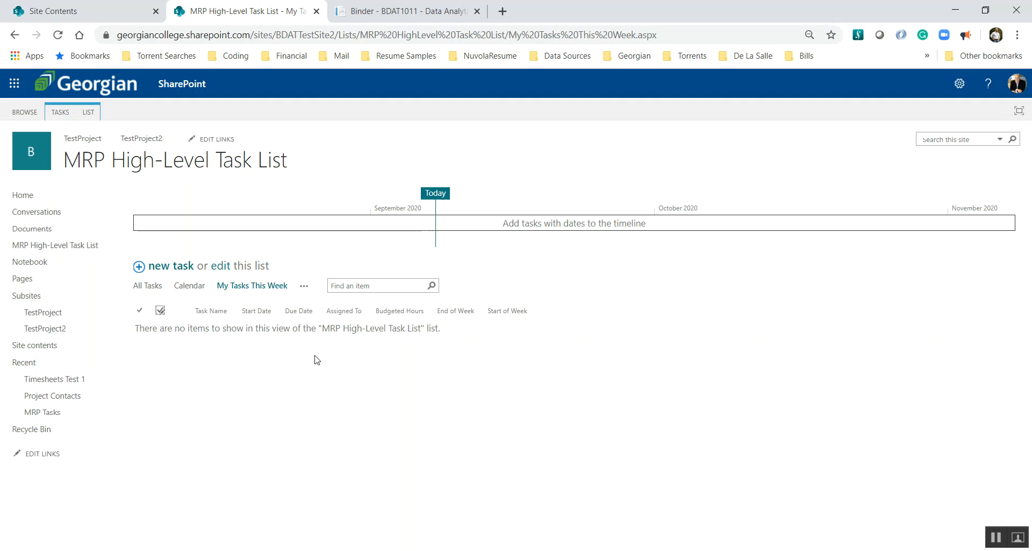
- Modify the My Tasks Next Week view so its Assigned To filter condition is joined with And, and save the view
{"action": "left_click", "coordinate": [304, 291]}
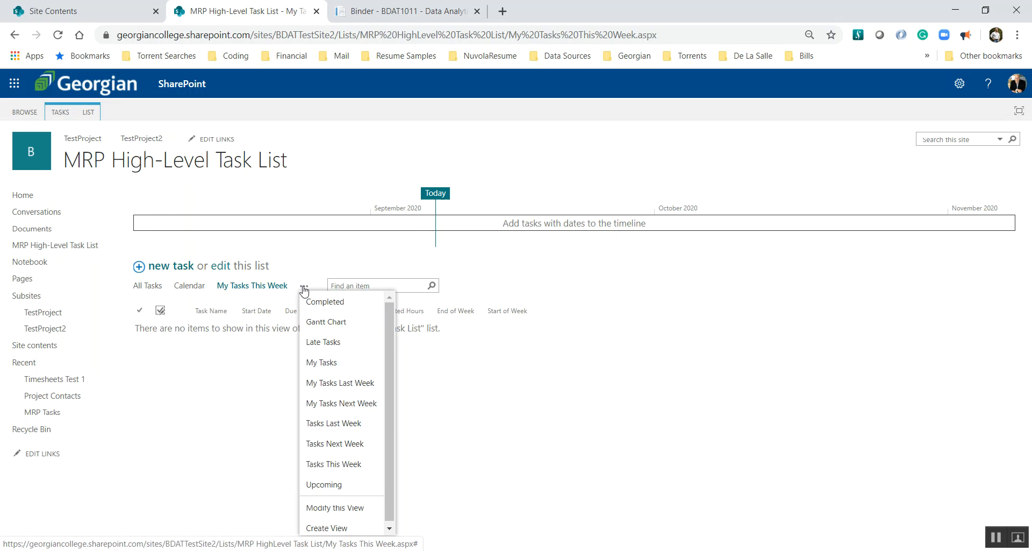
{"action": "left_click", "coordinate": [325, 404]}
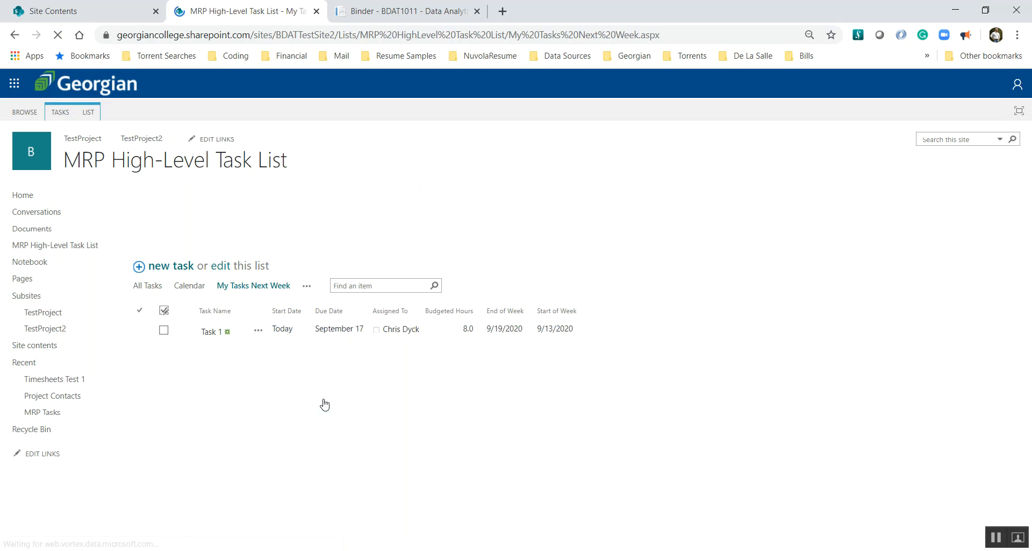
{"action": "left_click", "coordinate": [87, 112]}
{"action": "left_click", "coordinate": [114, 128]}
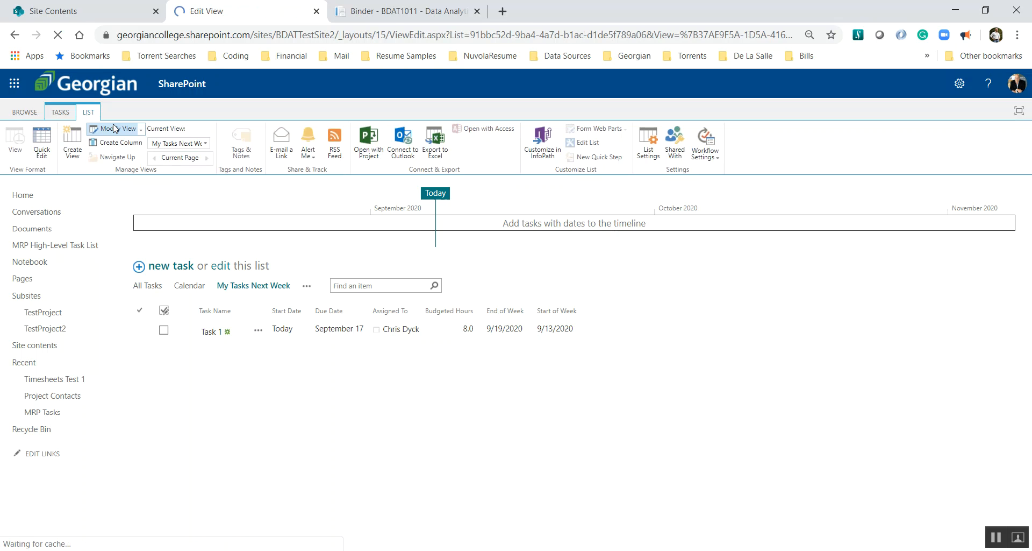
{"action": "scroll", "coordinate": [699, 358], "scroll_direction": "down", "scroll_amount": 15}
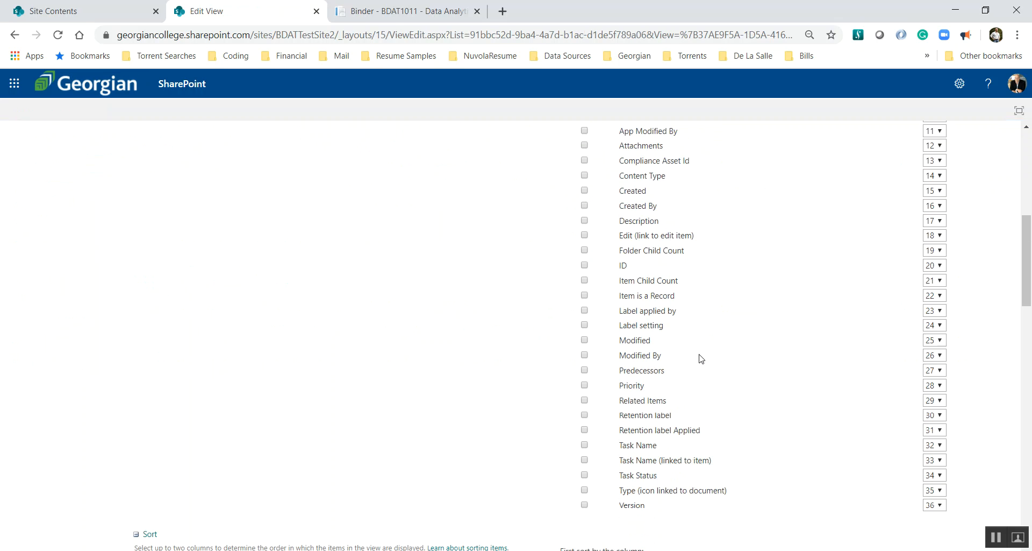
{"action": "scroll", "coordinate": [702, 358], "scroll_direction": "down", "scroll_amount": 8}
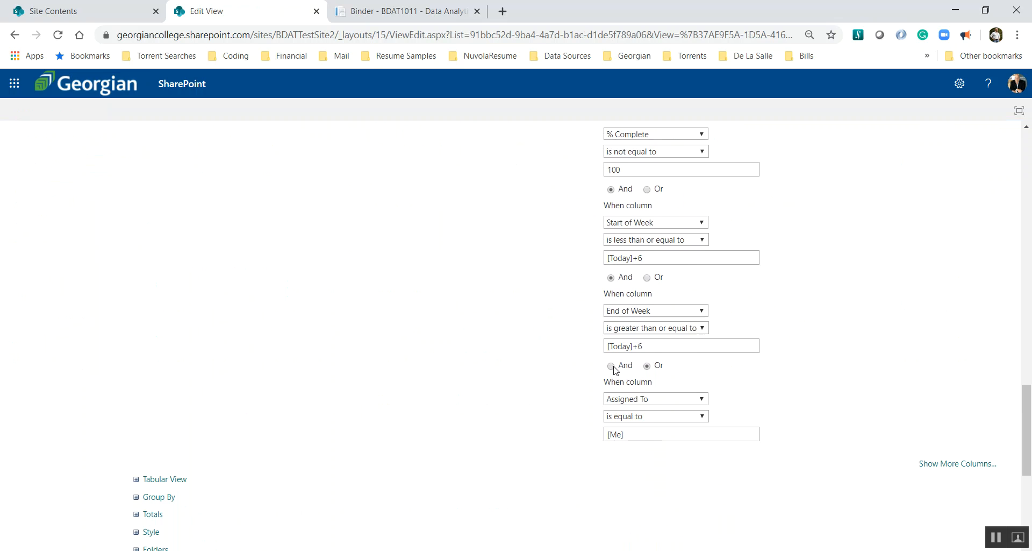
{"action": "scroll", "coordinate": [756, 368], "scroll_direction": "up", "scroll_amount": 20}
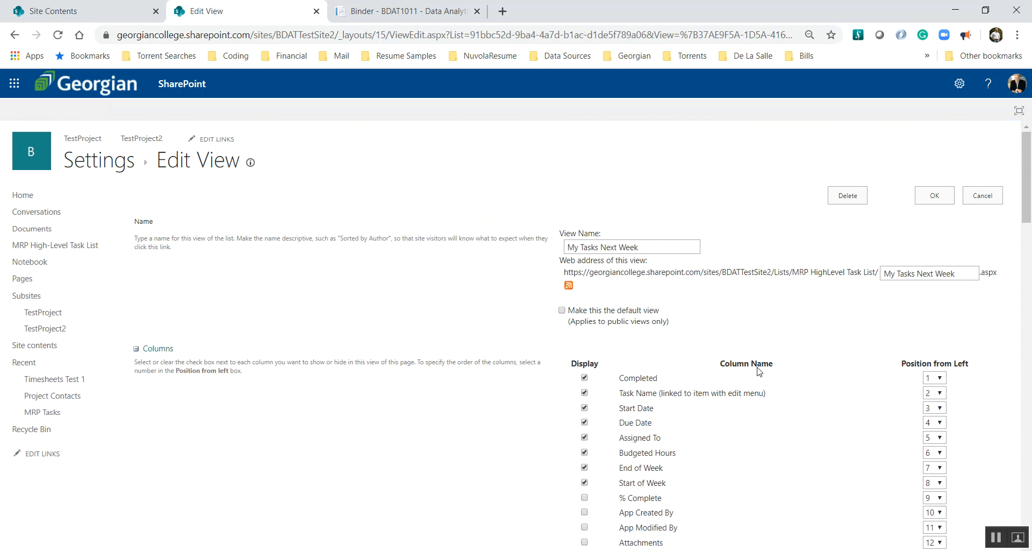
{"action": "left_click", "coordinate": [934, 197]}
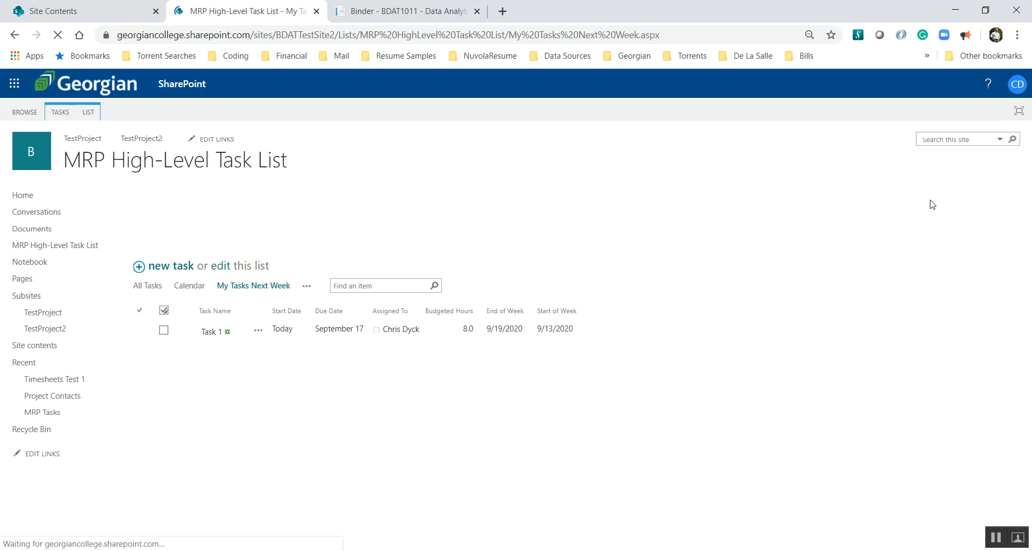
- Modify the My Tasks Last Week view so its Assigned To filter condition is joined with And, and save the view
{"action": "left_click", "coordinate": [307, 285]}
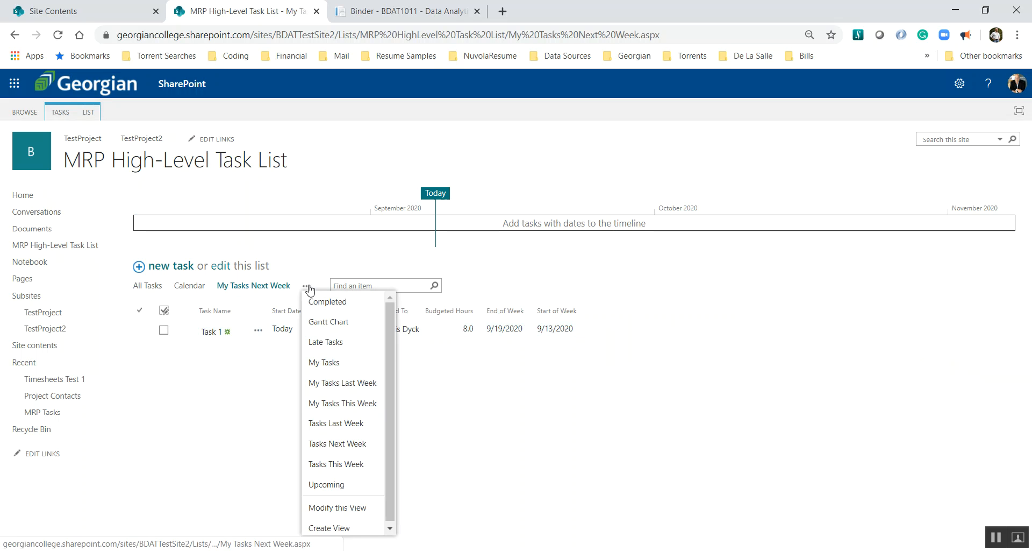
{"action": "left_click", "coordinate": [322, 382]}
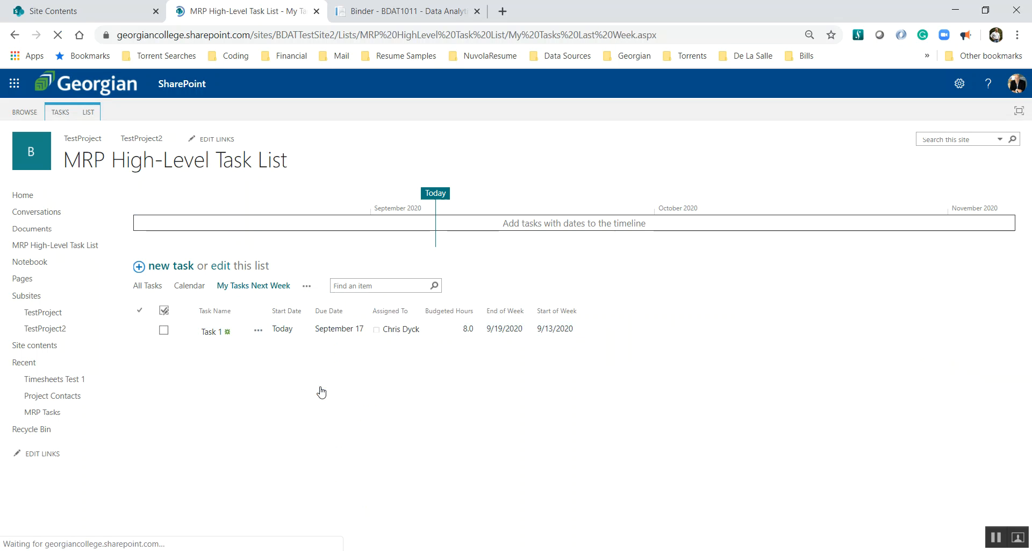
{"action": "left_click", "coordinate": [89, 113]}
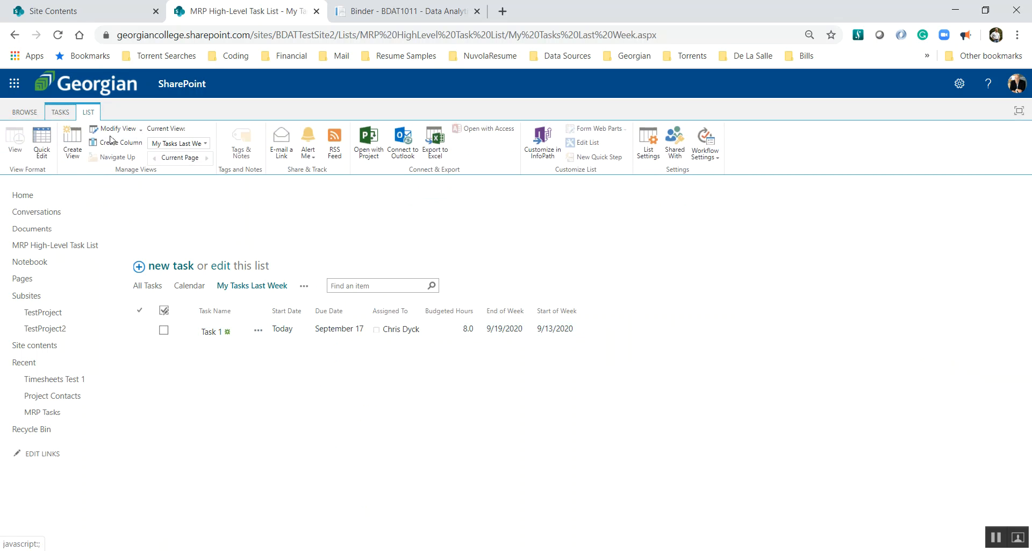
{"action": "left_click", "coordinate": [114, 129]}
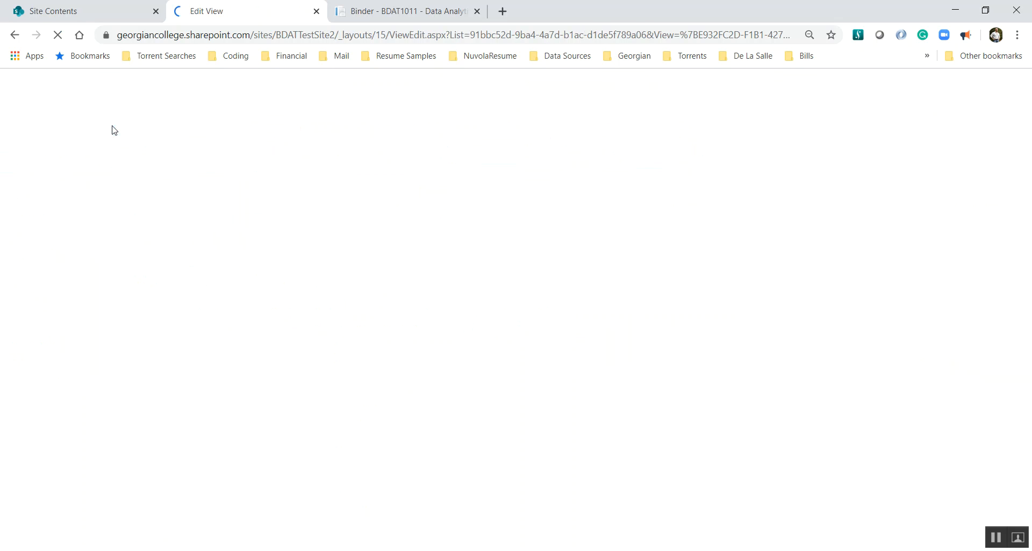
{"action": "scroll", "coordinate": [602, 290], "scroll_direction": "down", "scroll_amount": 8}
{"action": "scroll", "coordinate": [602, 291], "scroll_direction": "down", "scroll_amount": 15}
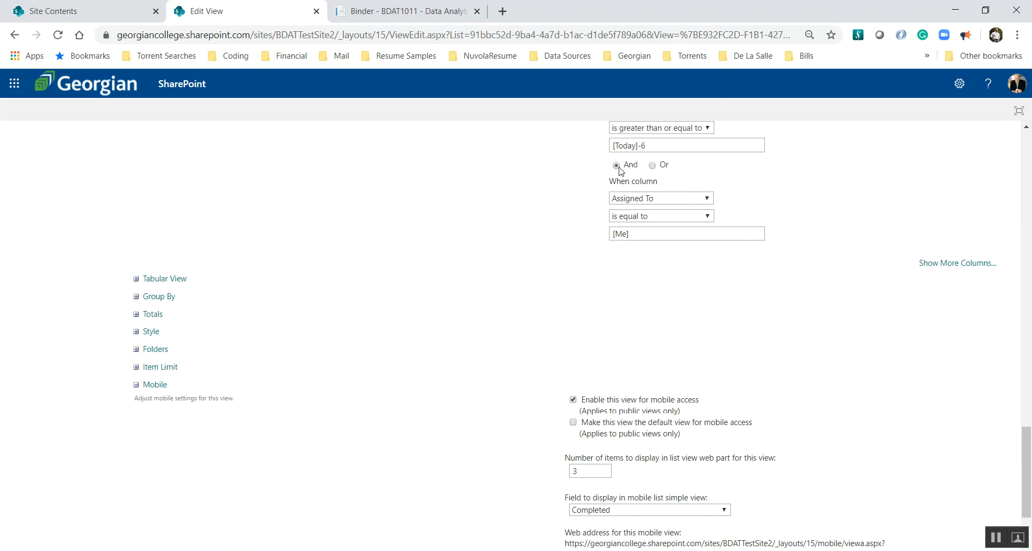
{"action": "scroll", "coordinate": [862, 244], "scroll_direction": "down", "scroll_amount": 2}
{"action": "left_click", "coordinate": [935, 487]}
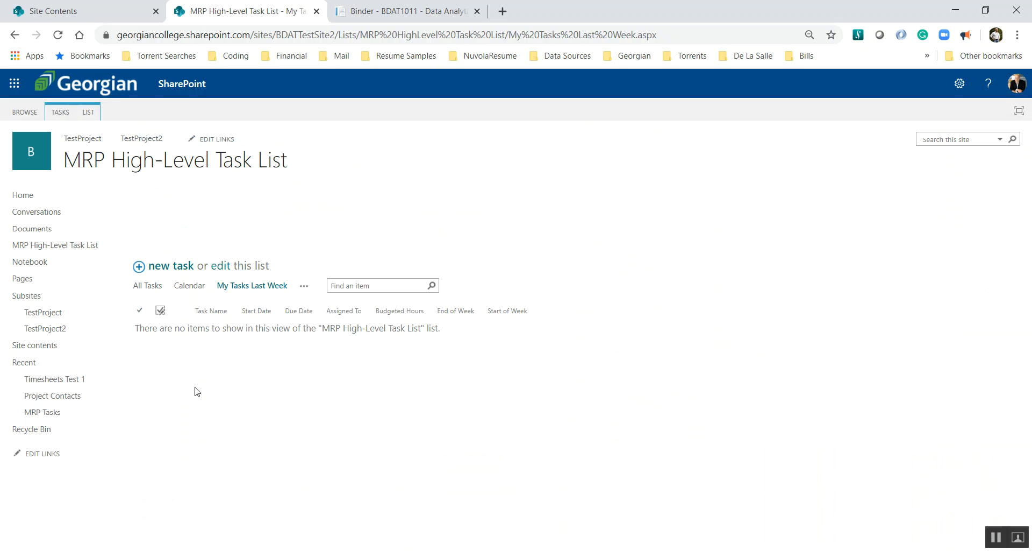
- Display the My Tasks Next Week view and the All Tasks view to check which tasks they list
{"action": "left_click", "coordinate": [304, 285]}
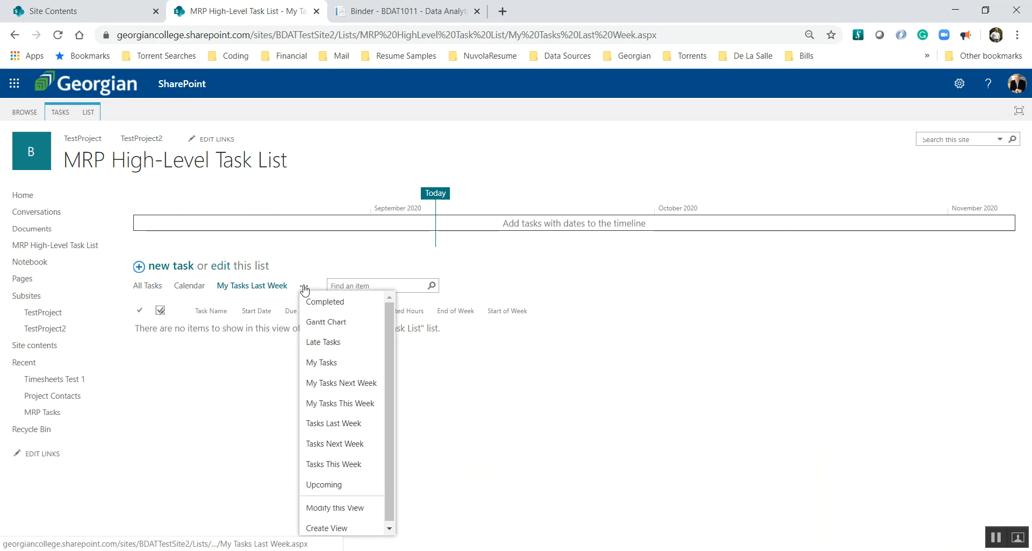
{"action": "left_click", "coordinate": [333, 388]}
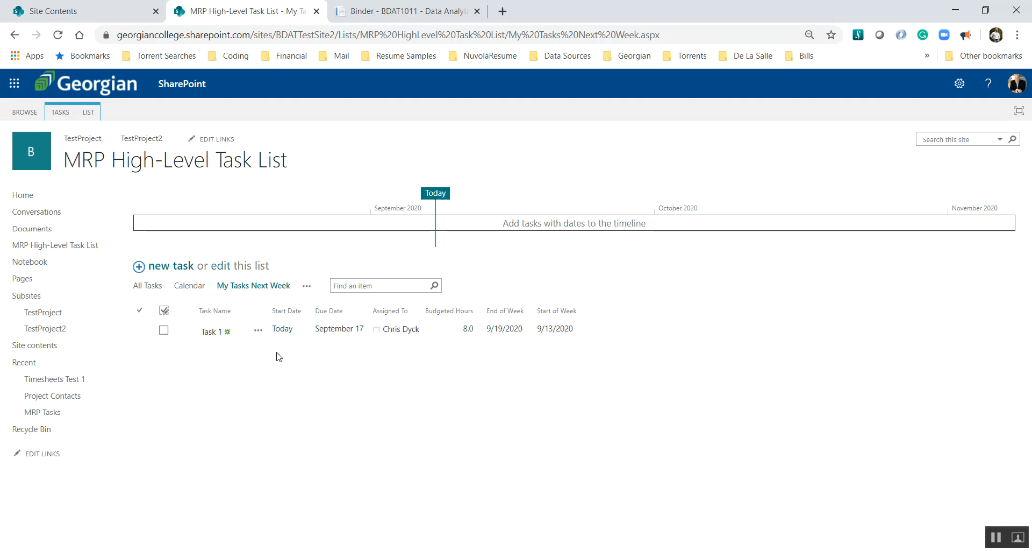
{"action": "left_click", "coordinate": [146, 291]}
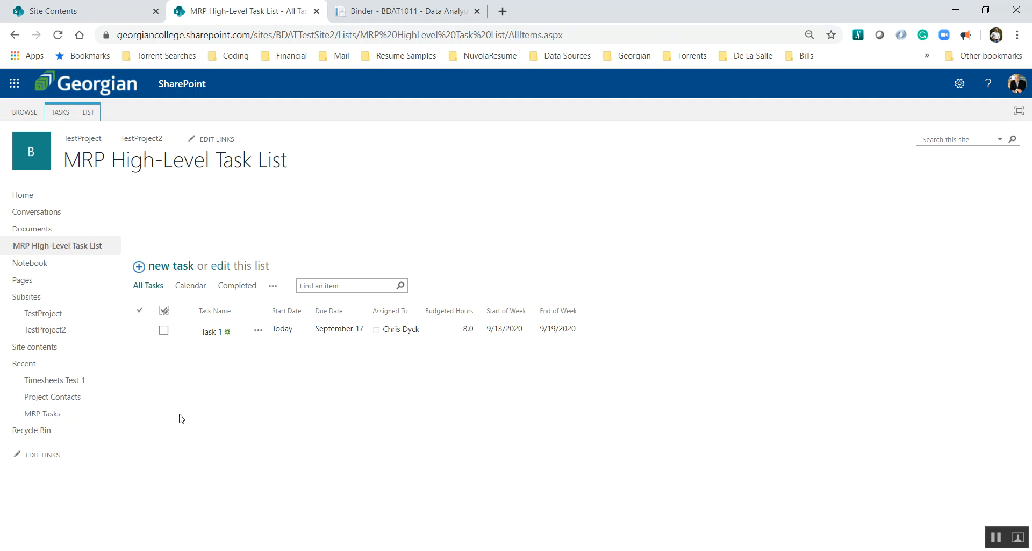
- Start a new task with start date 8/31/2020 and due date 9/3/2020, assigned to the site user
{"action": "left_click", "coordinate": [172, 268]}
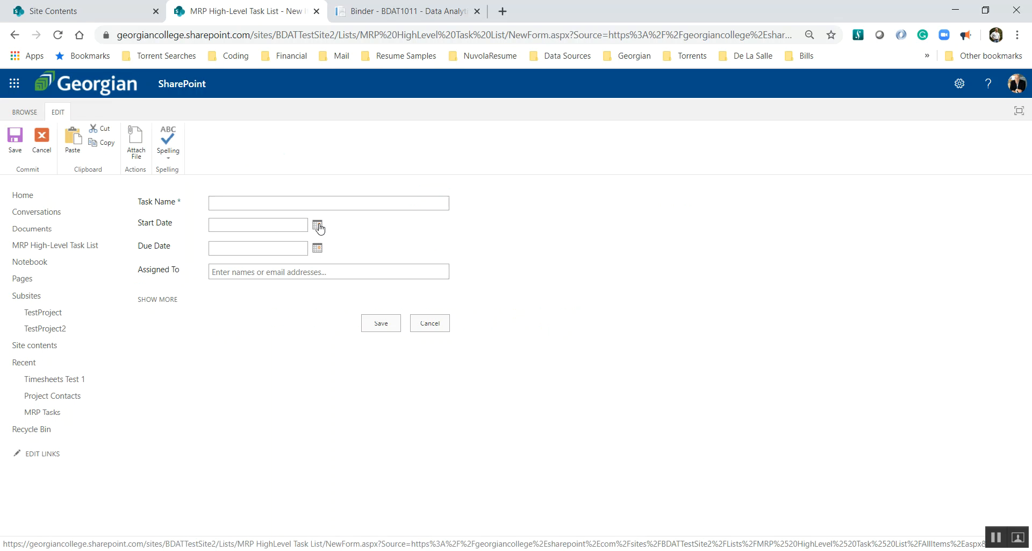
{"action": "left_click", "coordinate": [319, 227]}
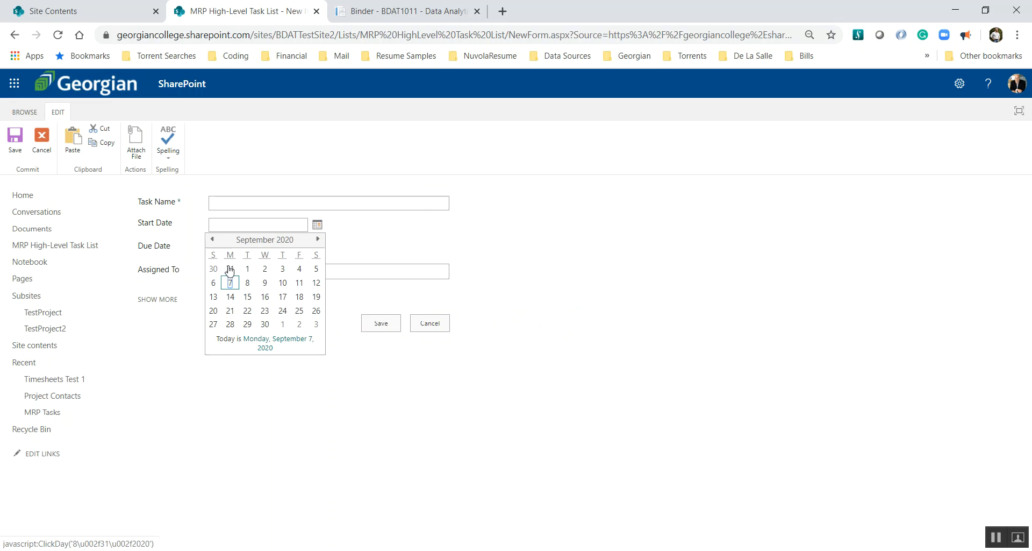
{"action": "left_click", "coordinate": [229, 267]}
{"action": "left_click", "coordinate": [317, 250]}
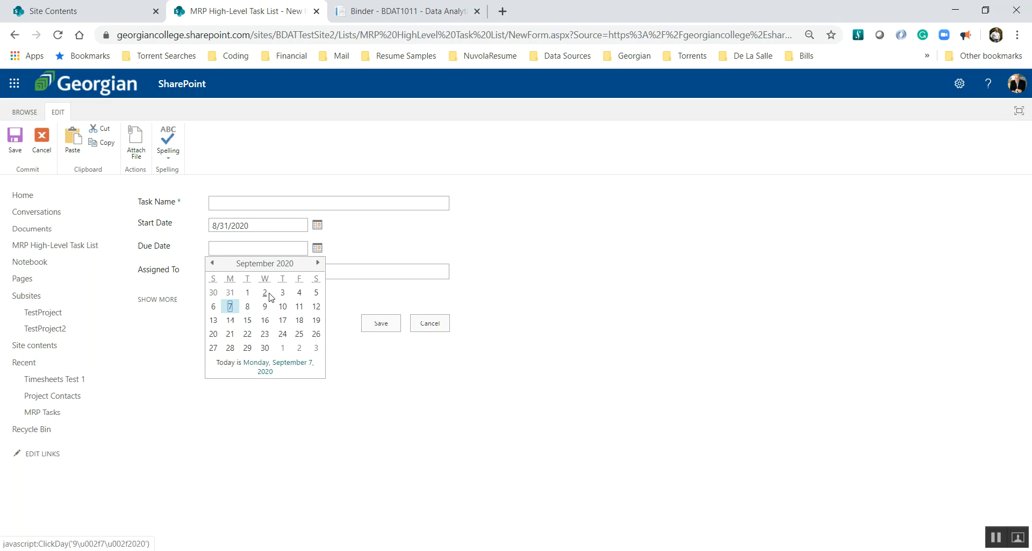
{"action": "left_click", "coordinate": [280, 293]}
{"action": "left_click", "coordinate": [263, 275]}
{"action": "type", "text": "chri"}
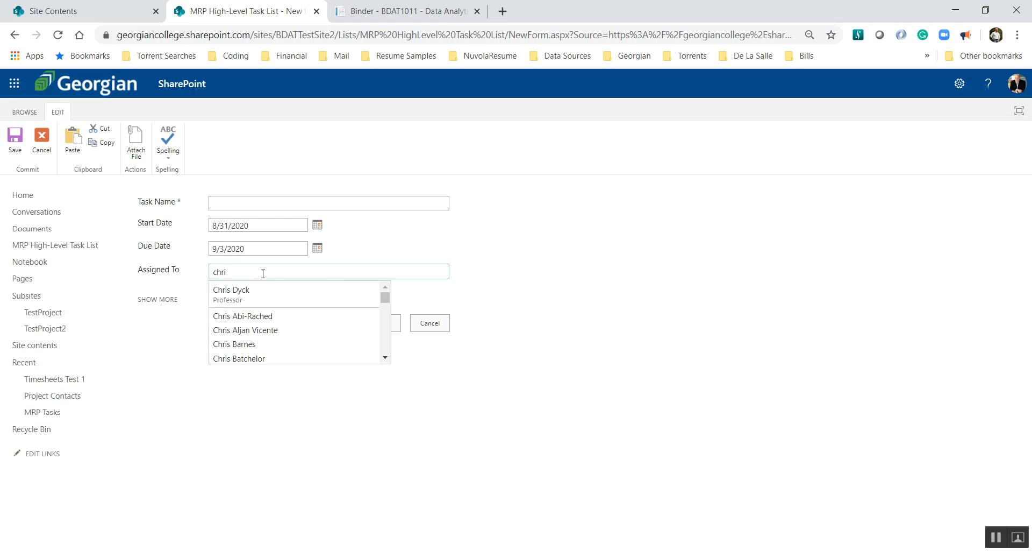
{"action": "left_click", "coordinate": [249, 292]}
- Name the new task Task Last Week, set its Budgeted Hours to 4, and save it
{"action": "left_click", "coordinate": [247, 202]}
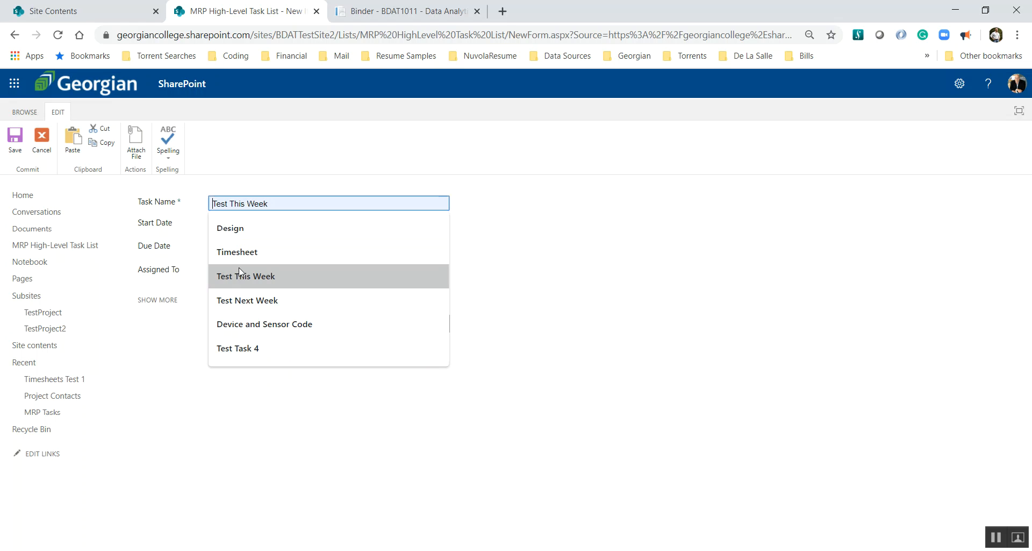
{"action": "left_click", "coordinate": [240, 277]}
{"action": "double_click", "coordinate": [235, 203]}
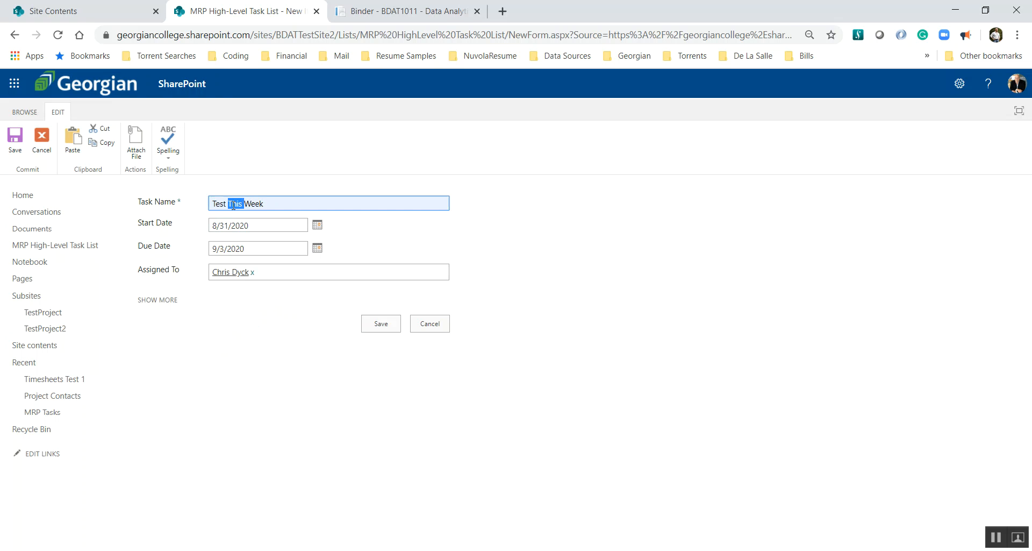
{"action": "type", "text": "Last"}
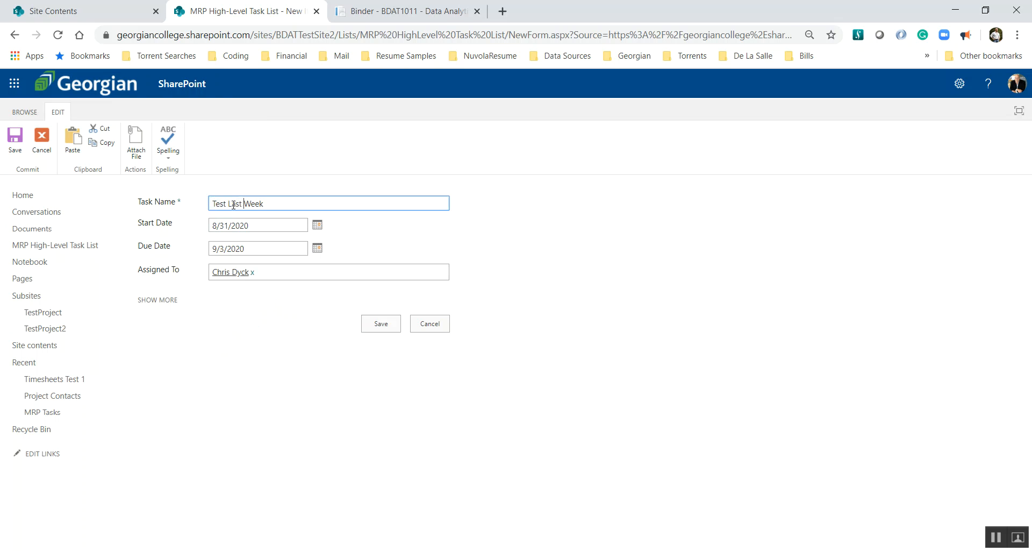
{"action": "double_click", "coordinate": [221, 204]}
{"action": "type", "text": "Task"}
{"action": "left_click", "coordinate": [159, 299]}
{"action": "left_click", "coordinate": [231, 499]}
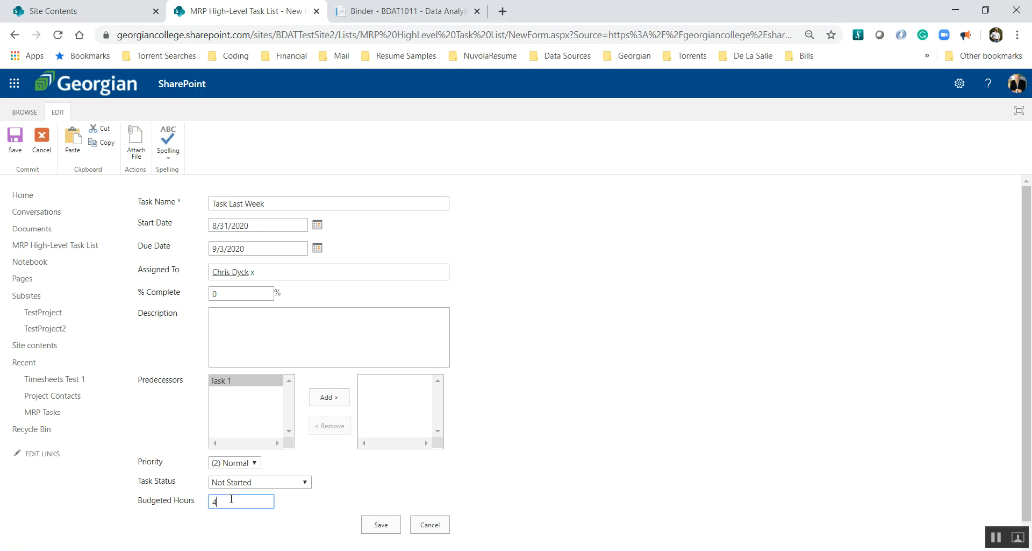
{"action": "left_click", "coordinate": [379, 526]}
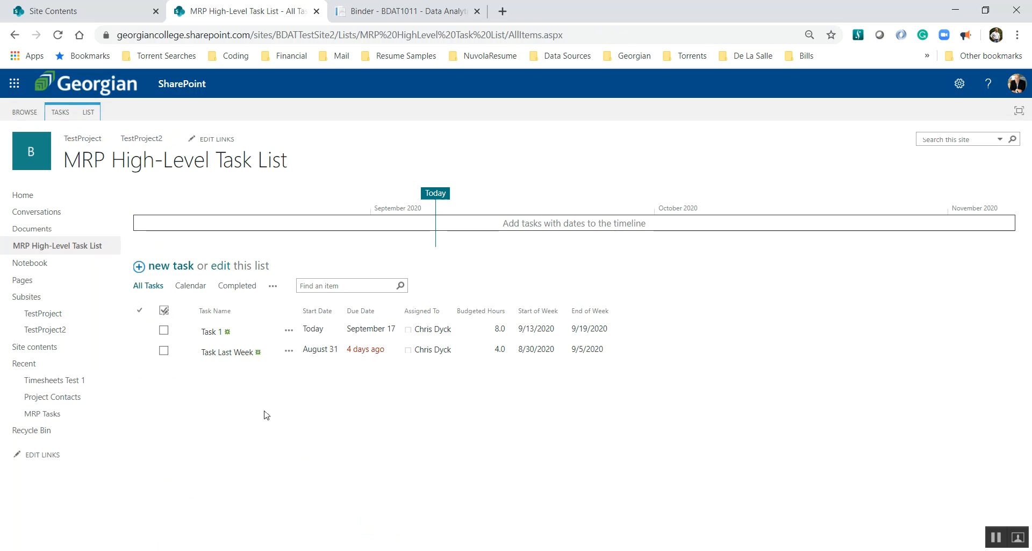
- Display the My Tasks Last Week, My Tasks This Week and My Tasks Next Week views to check which tasks each lists
{"action": "left_click", "coordinate": [275, 287]}
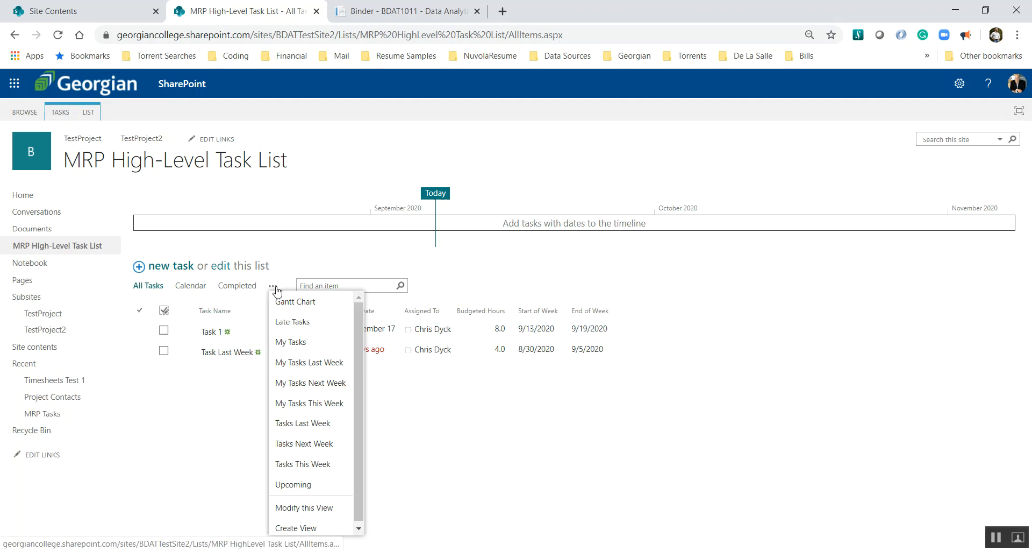
{"action": "left_click", "coordinate": [314, 365]}
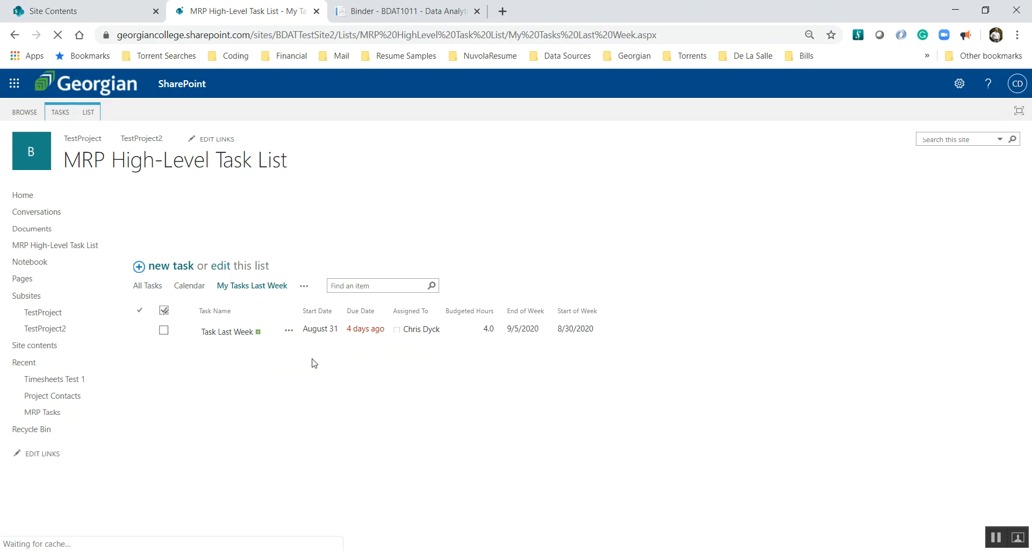
{"action": "left_click", "coordinate": [305, 286]}
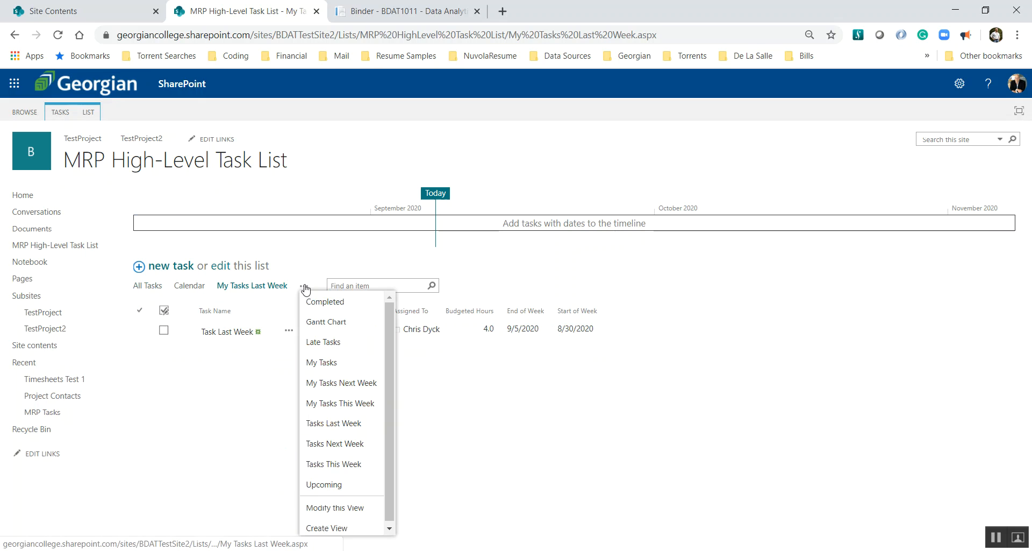
{"action": "left_click", "coordinate": [321, 402]}
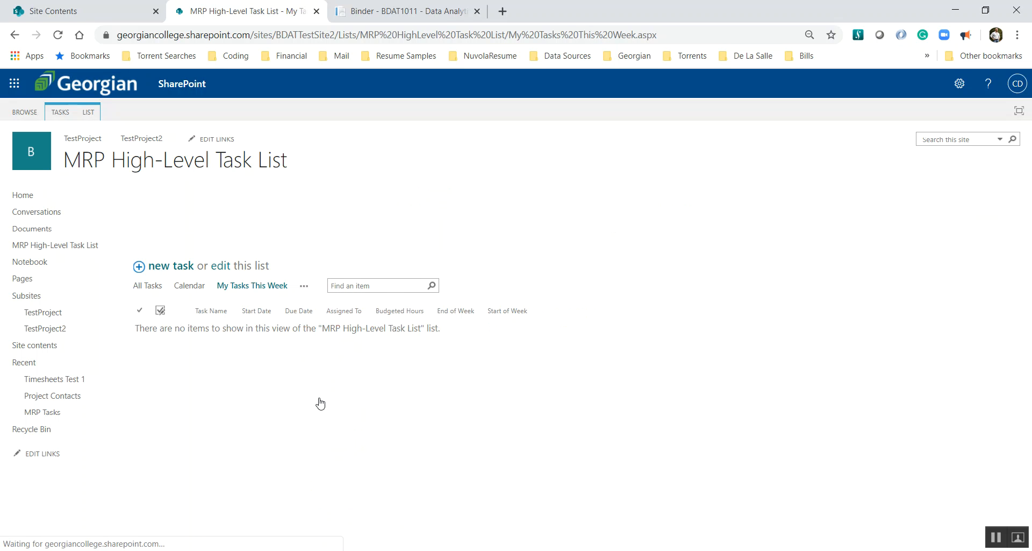
{"action": "left_click", "coordinate": [305, 286]}
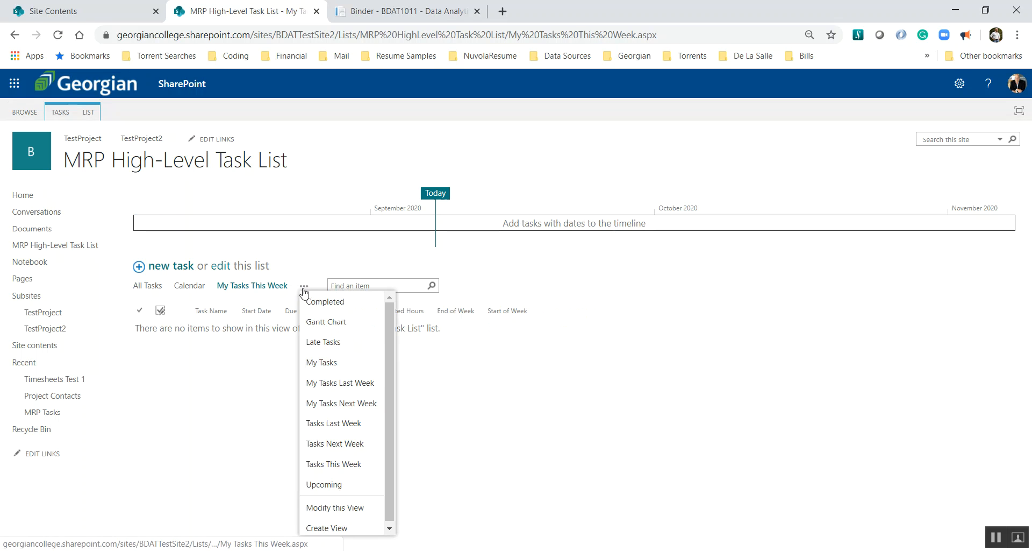
{"action": "left_click", "coordinate": [324, 403]}
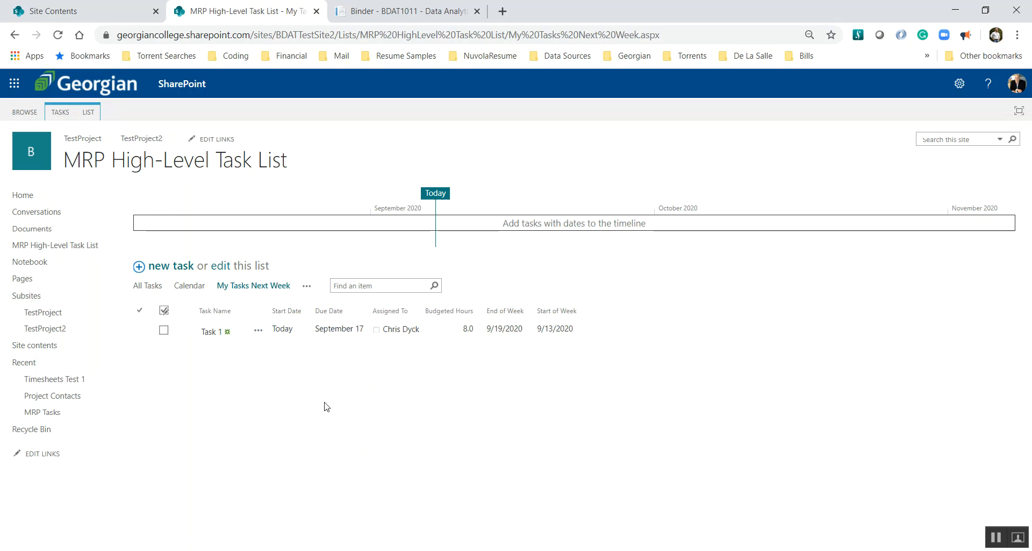
- Start a new task named Task This Week with start date 9/2/2020 and due date 9/9/2020, assigned to the site user
{"action": "left_click", "coordinate": [165, 270]}
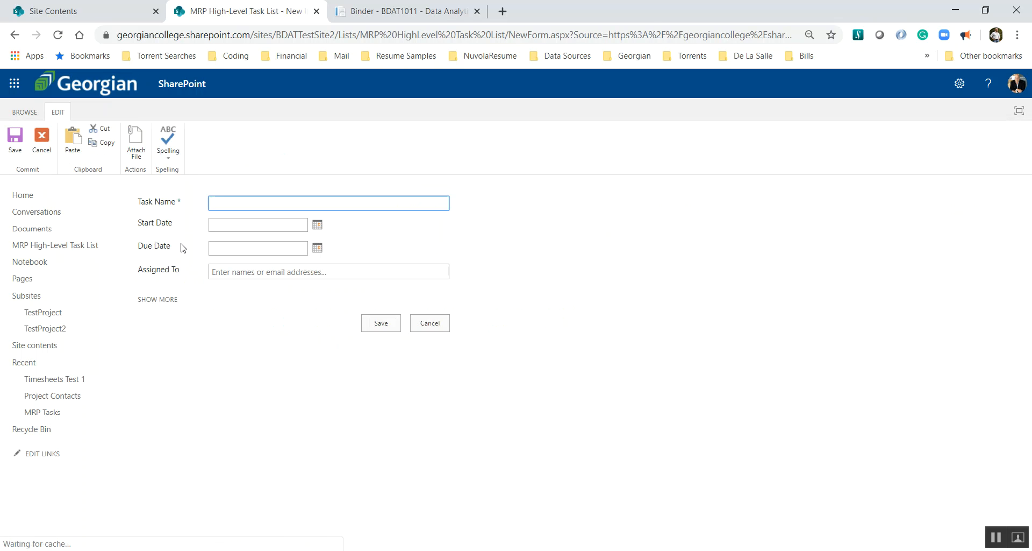
{"action": "left_click", "coordinate": [220, 202]}
{"action": "type", "text": "Task"}
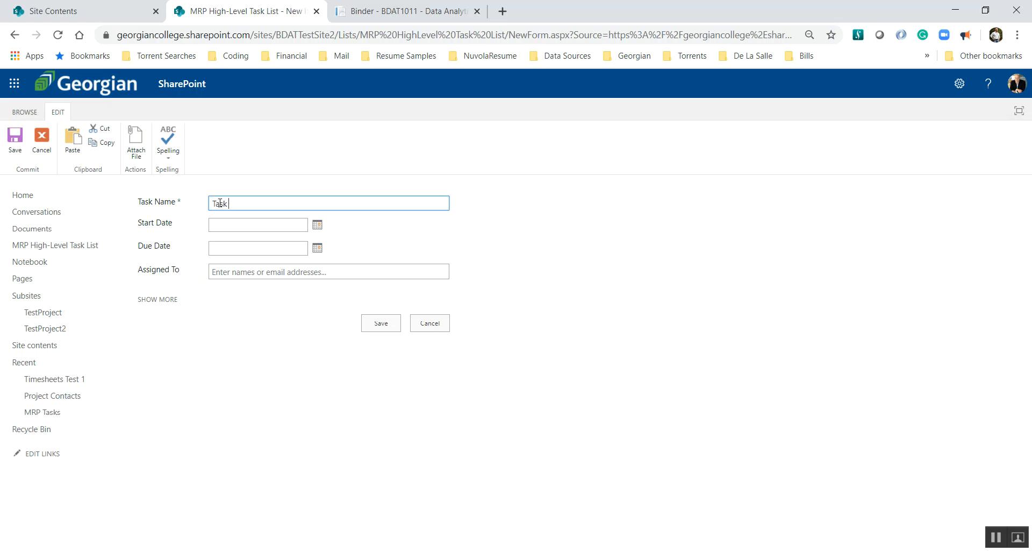
{"action": "type", "text": " This Week"}
{"action": "left_click", "coordinate": [318, 224]}
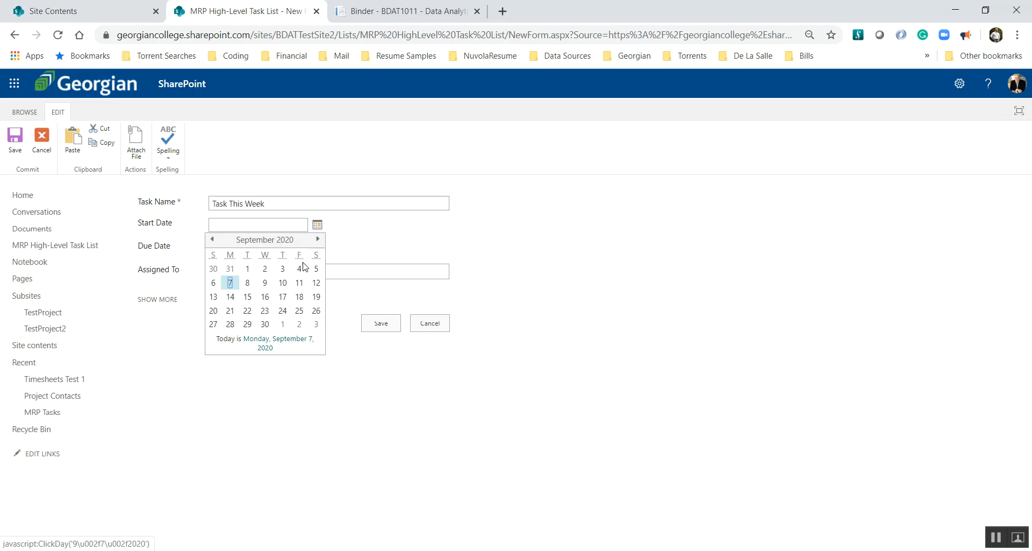
{"action": "left_click", "coordinate": [265, 268]}
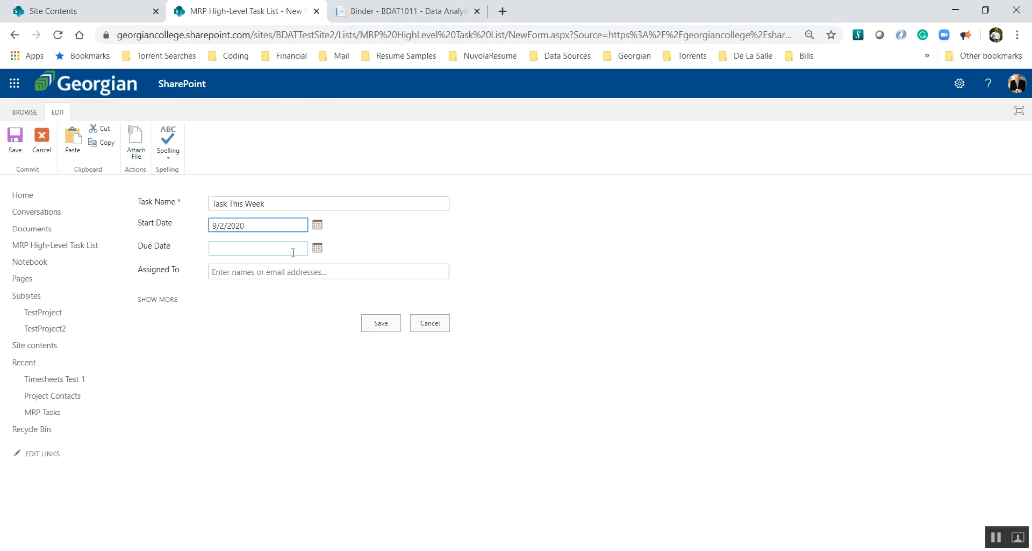
{"action": "left_click", "coordinate": [317, 248]}
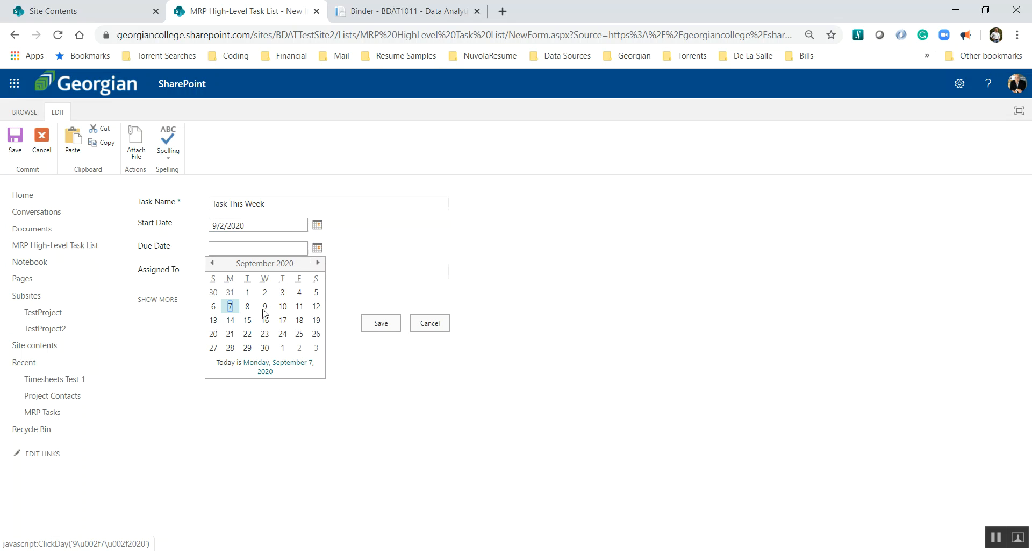
{"action": "left_click", "coordinate": [265, 307]}
{"action": "left_click", "coordinate": [261, 270]}
{"action": "type", "text": "chris"}
{"action": "left_click", "coordinate": [254, 296]}
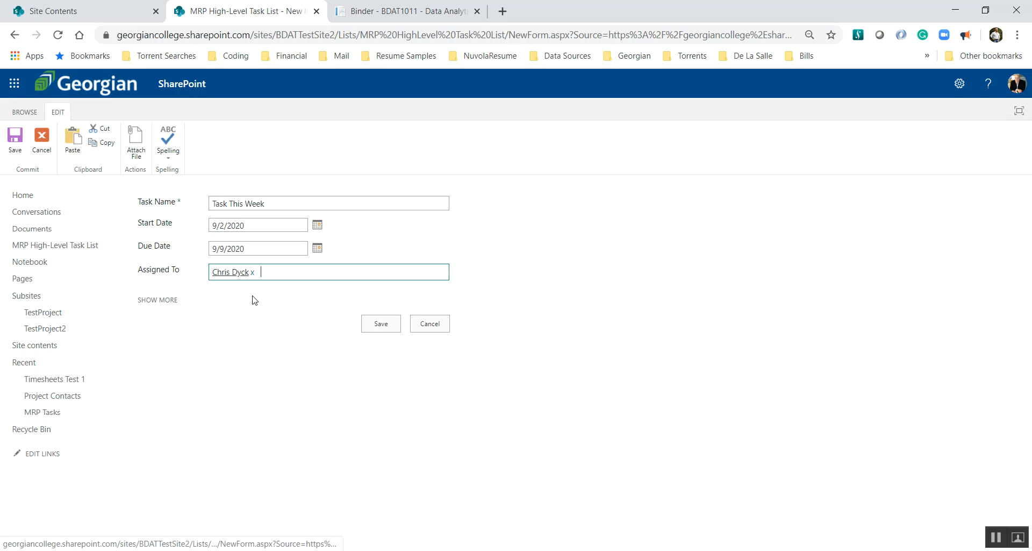
- Expand the remaining task fields and try to save the task with Budgeted Hours of 25
{"action": "left_click", "coordinate": [169, 305]}
{"action": "scroll", "coordinate": [177, 344], "scroll_direction": "down", "scroll_amount": 1}
{"action": "left_click", "coordinate": [233, 482]}
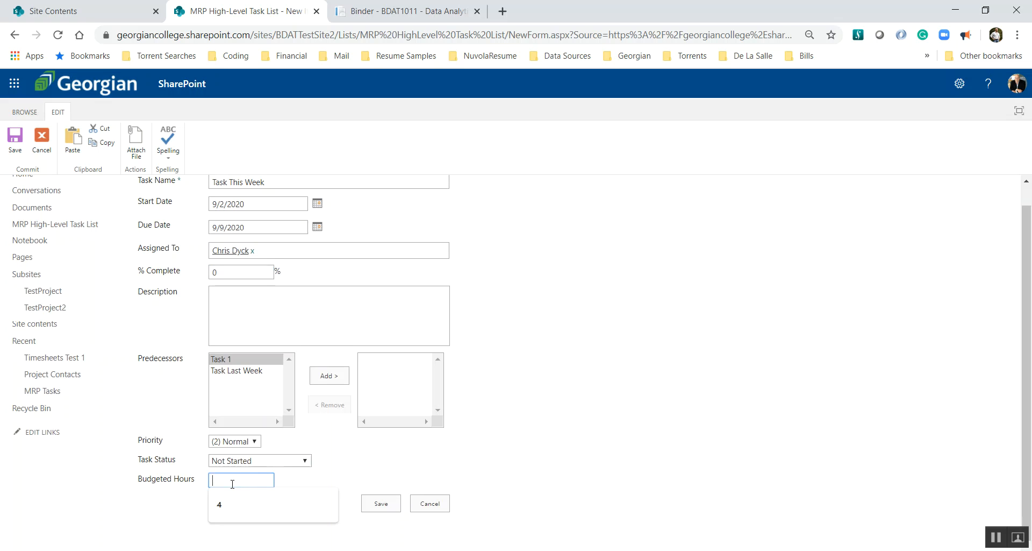
{"action": "type", "text": "12"}
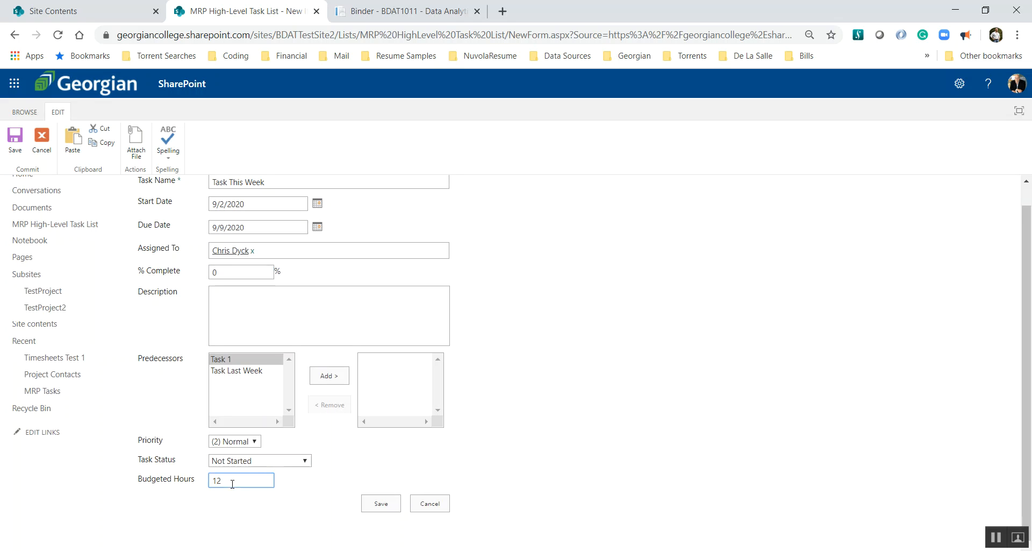
{"action": "double_click", "coordinate": [232, 482]}
{"action": "type", "text": "25"}
{"action": "left_click", "coordinate": [374, 499]}
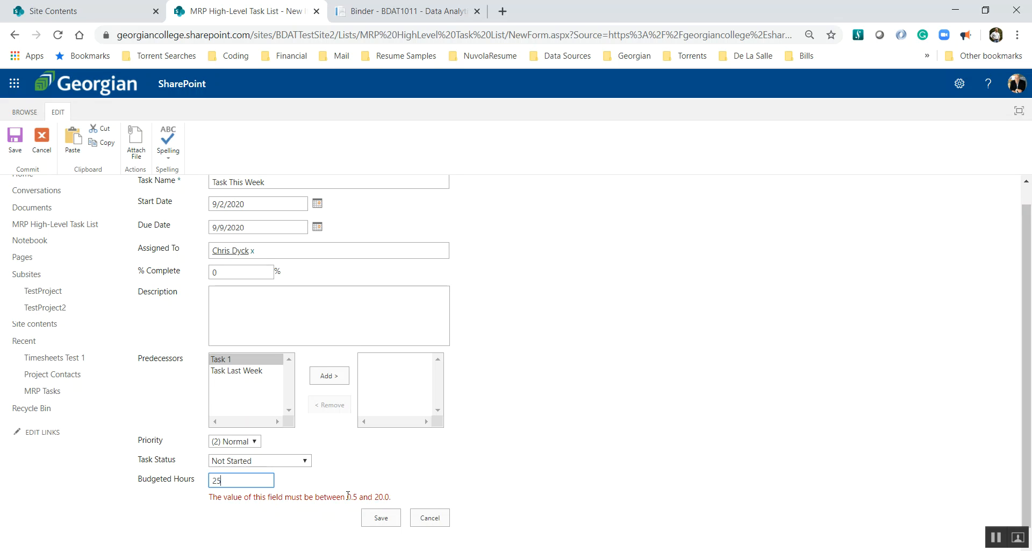
- Save the task with Budgeted Hours of 15 and display the My Tasks This Week view to check its listing
{"action": "key", "text": "BackSpace"}
{"action": "key", "text": "BackSpace"}
{"action": "type", "text": "15"}
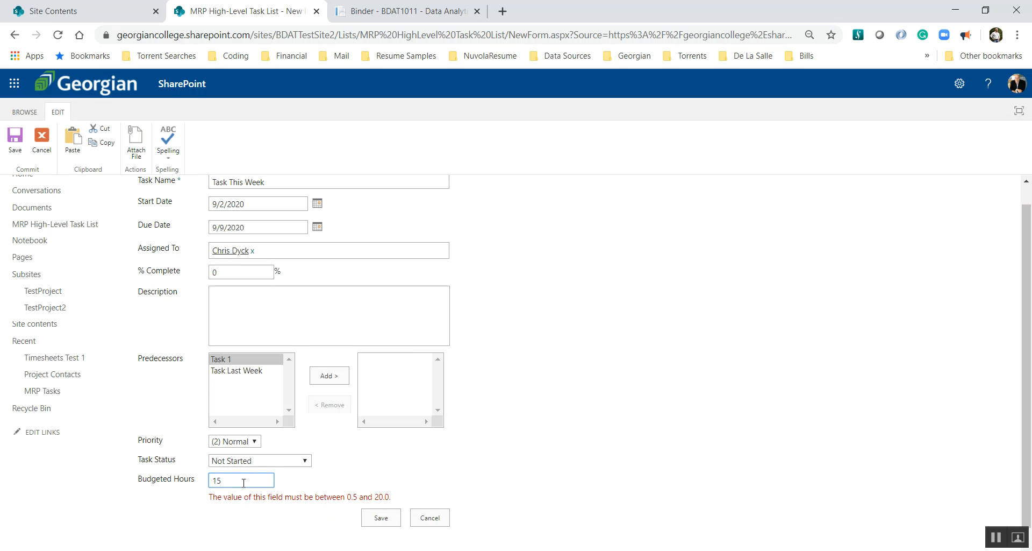
{"action": "left_click", "coordinate": [394, 515]}
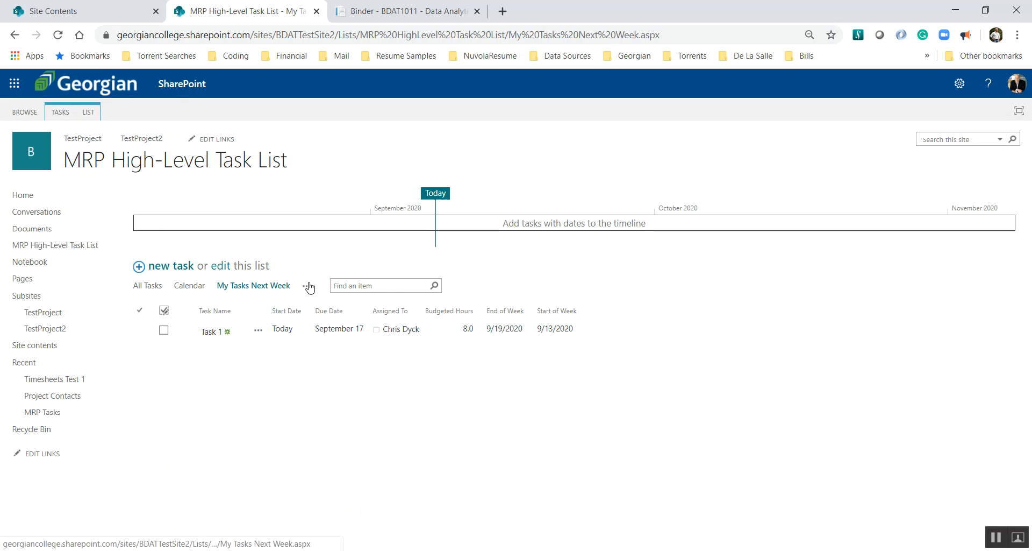
{"action": "left_click", "coordinate": [307, 285]}
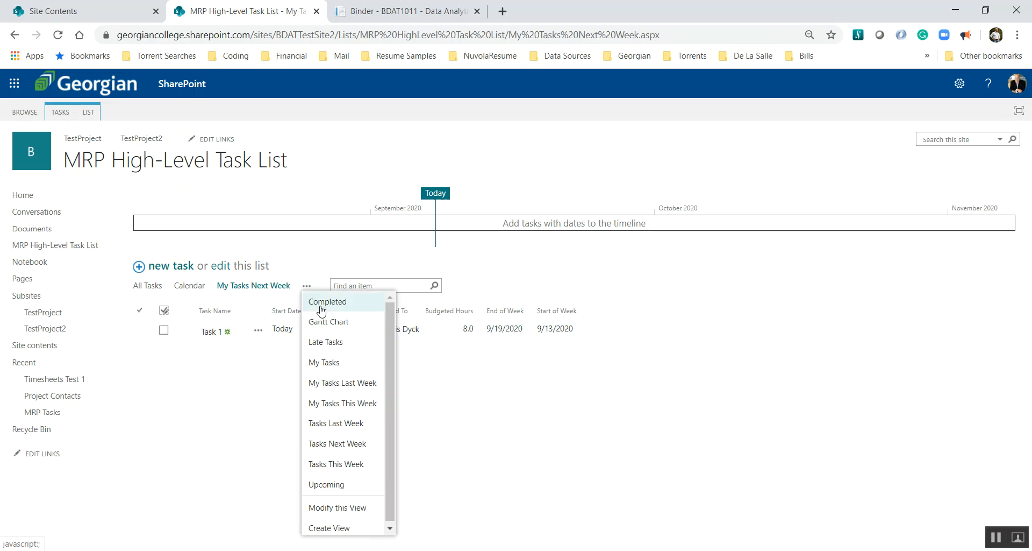
{"action": "left_click", "coordinate": [330, 404]}
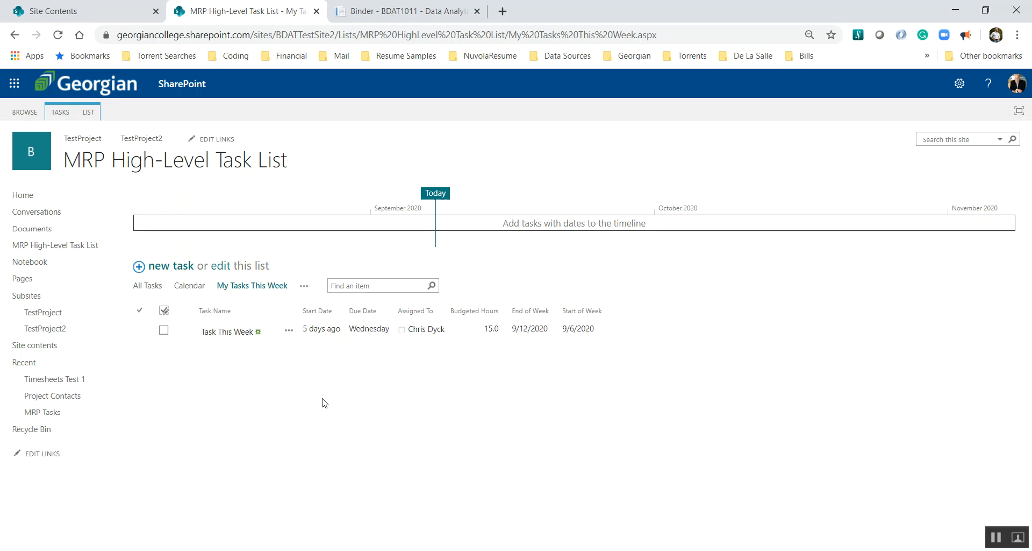
- Start another task named Task This Week with start date 8/18/2020 and due date 9/9/2020
{"action": "left_click", "coordinate": [182, 271]}
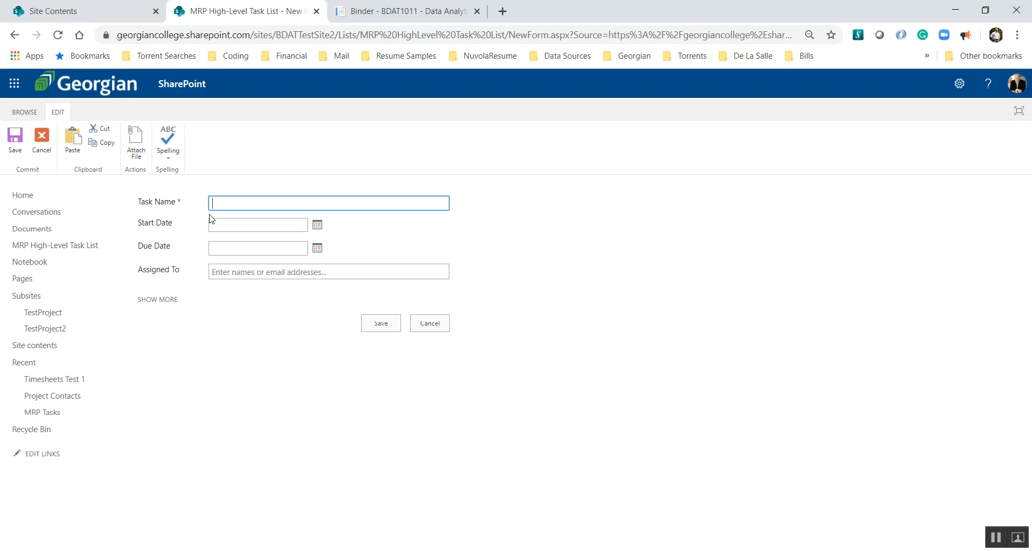
{"action": "type", "text": "Task This Week"}
{"action": "left_click", "coordinate": [317, 226]}
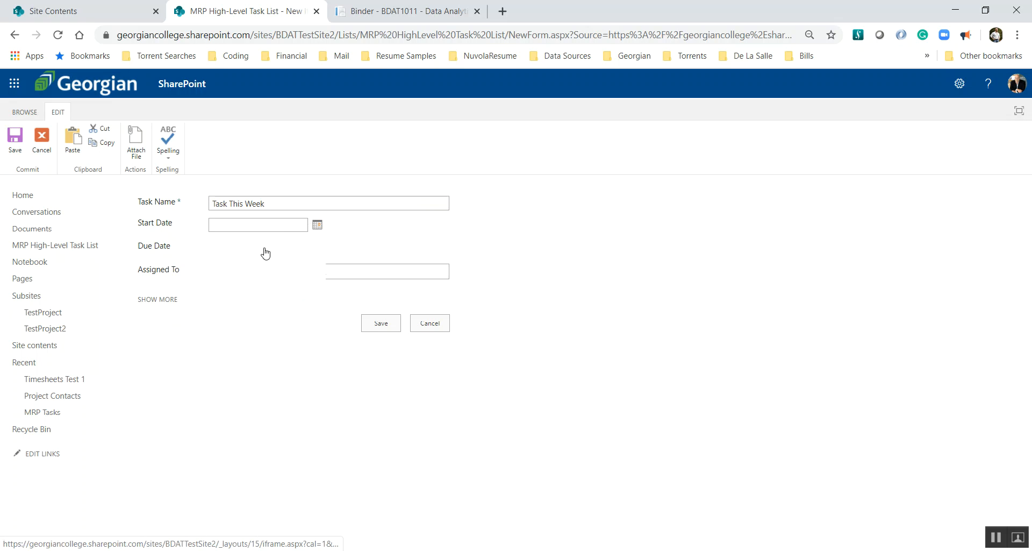
{"action": "left_click", "coordinate": [211, 240]}
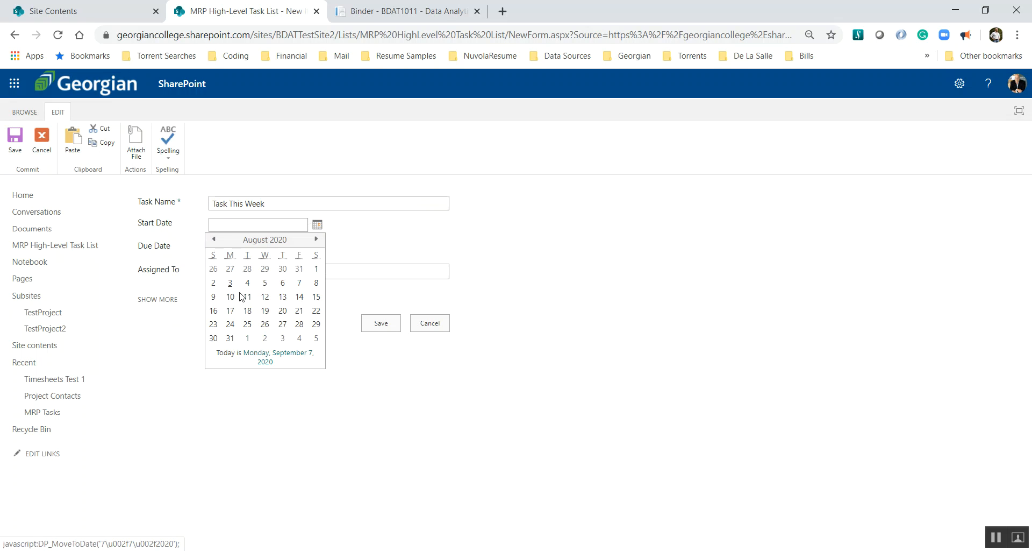
{"action": "left_click", "coordinate": [247, 311]}
{"action": "left_click", "coordinate": [317, 249]}
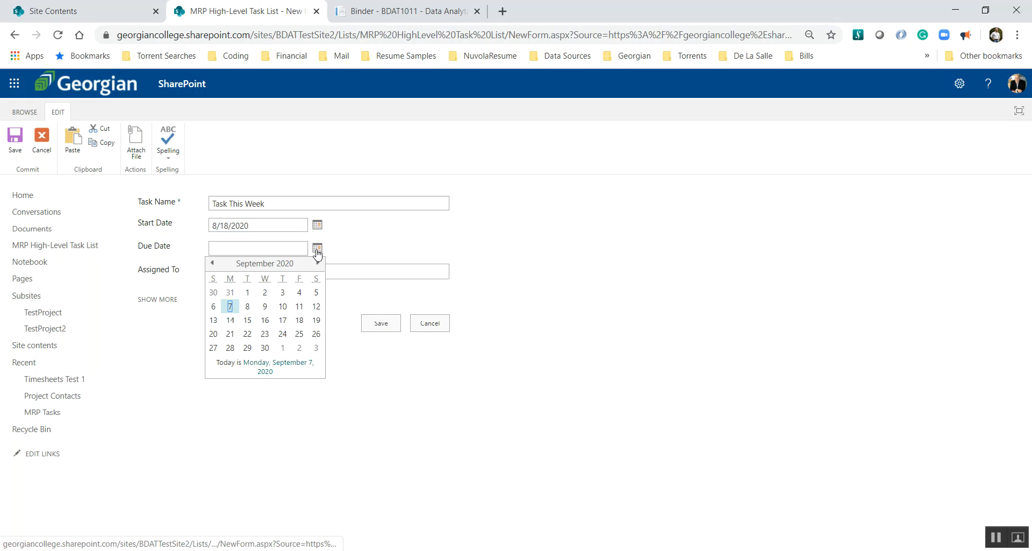
{"action": "left_click", "coordinate": [265, 307]}
- Set the new task's Budgeted Hours to 18 and save it without an assignee
{"action": "left_click", "coordinate": [170, 300]}
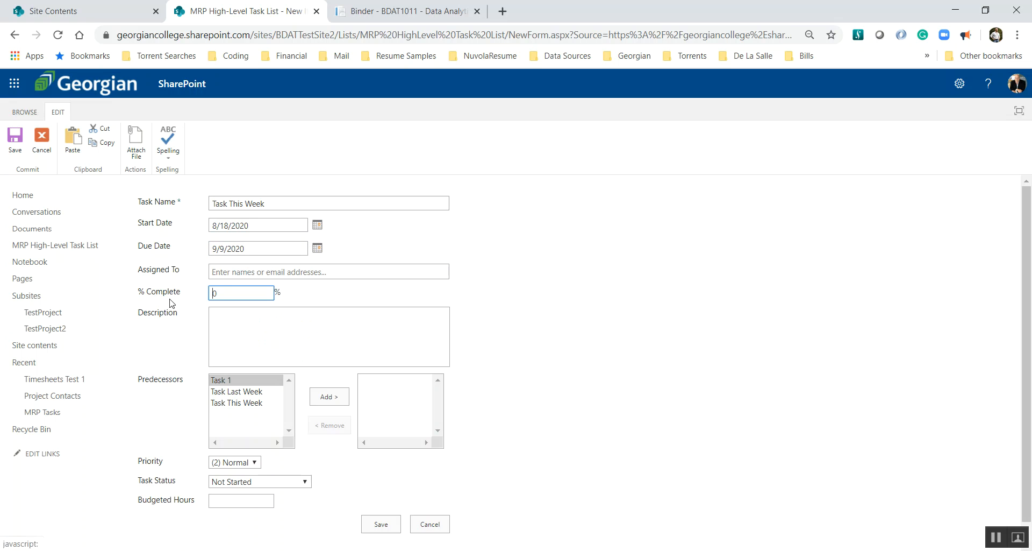
{"action": "left_click", "coordinate": [227, 506]}
{"action": "type", "text": "18"}
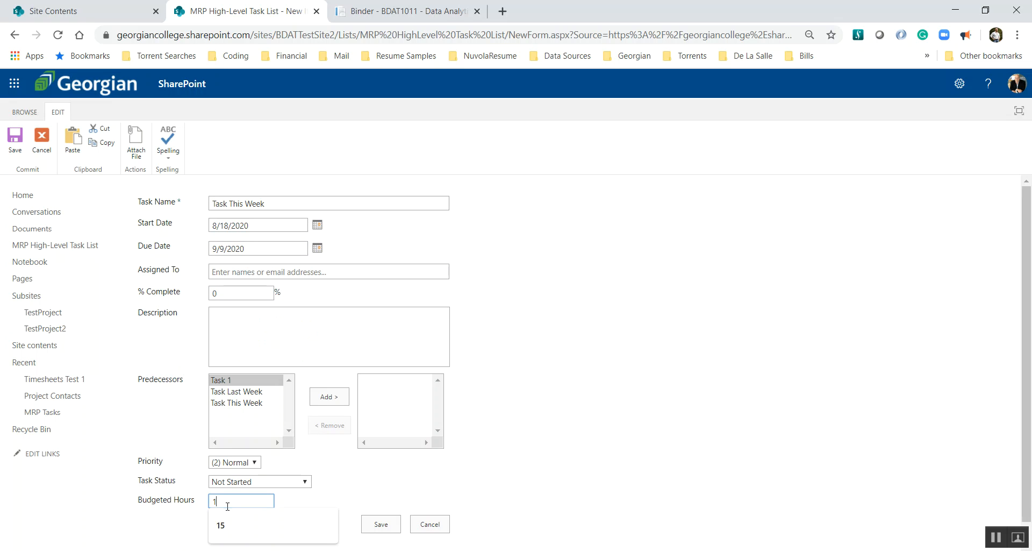
{"action": "left_click", "coordinate": [370, 526]}
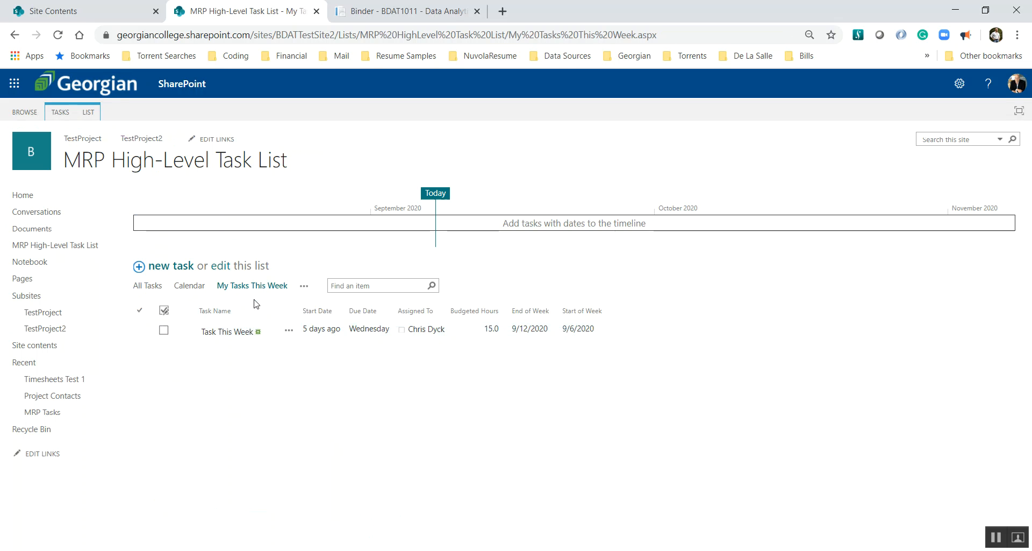
- Display the Tasks This Week view and the All Tasks view to check which tasks each lists
{"action": "left_click", "coordinate": [306, 286]}
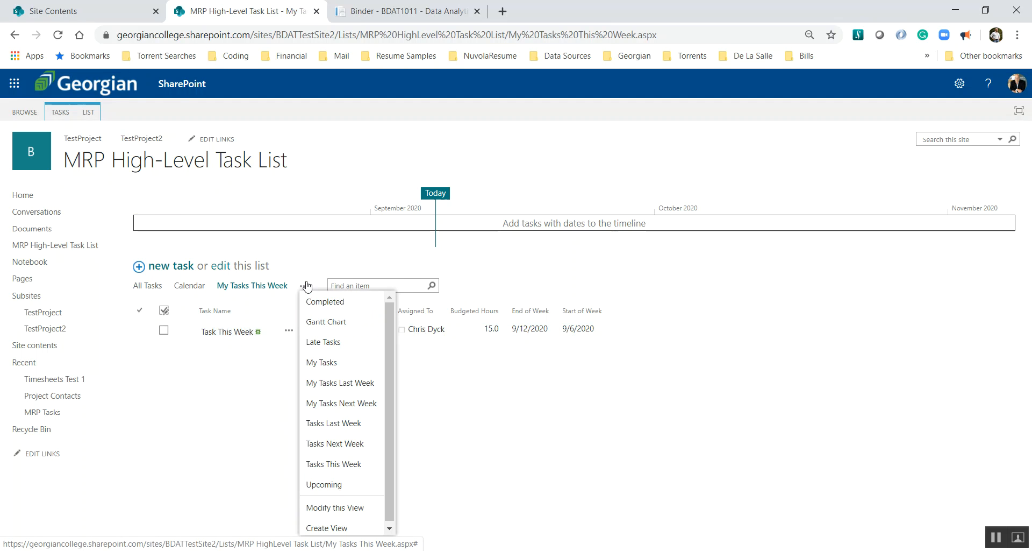
{"action": "left_click", "coordinate": [328, 464]}
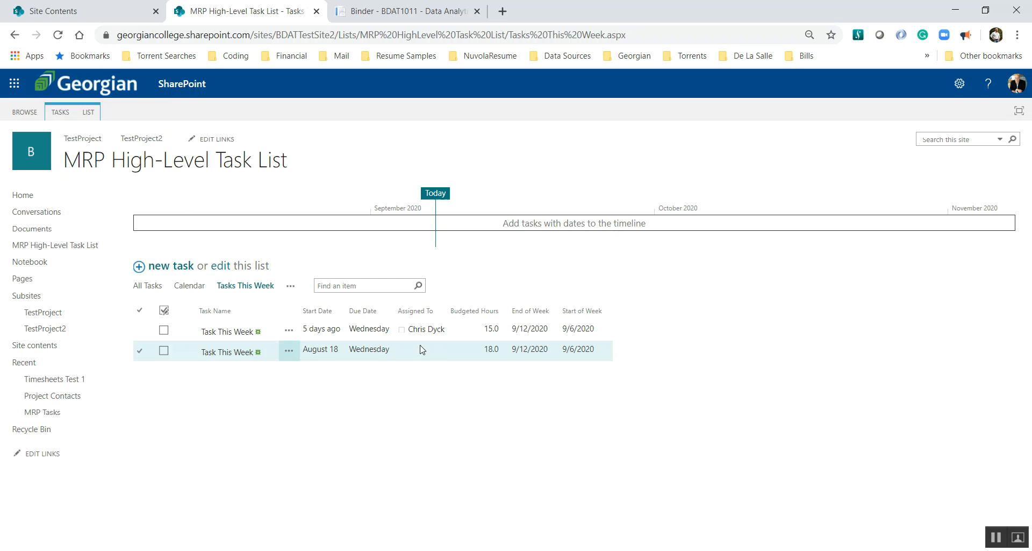
{"action": "left_click", "coordinate": [153, 286]}
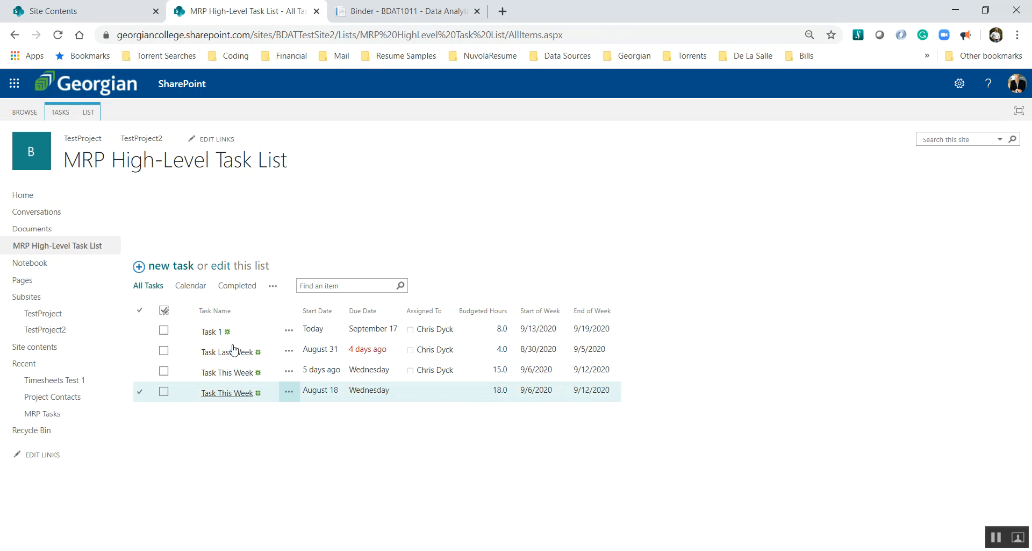